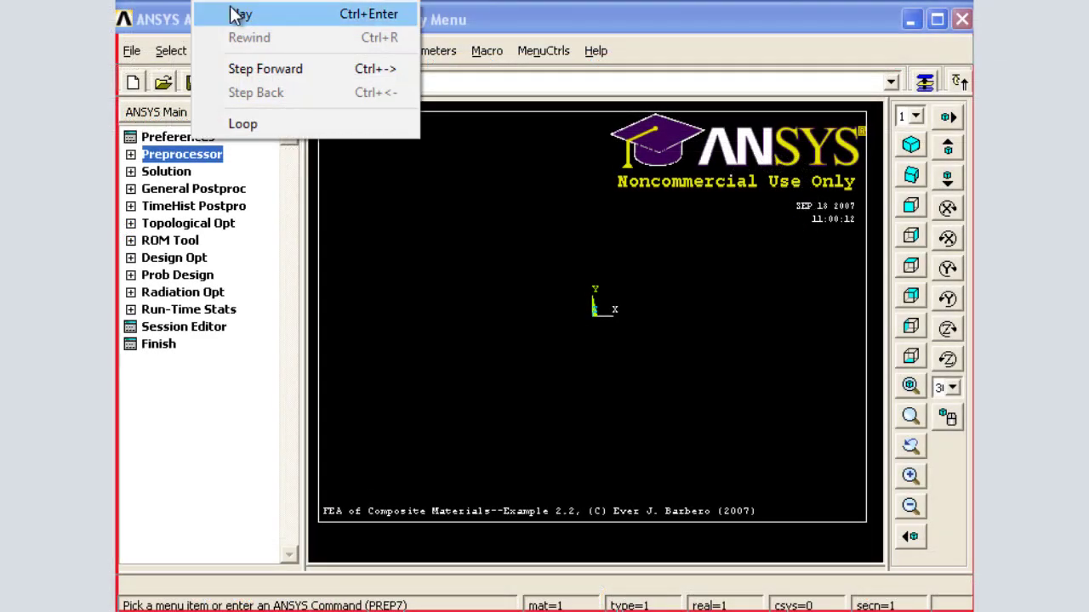
Step: Add Solid Quad 4node 42 (PLANE42) as element type 1
left_click(239, 15)
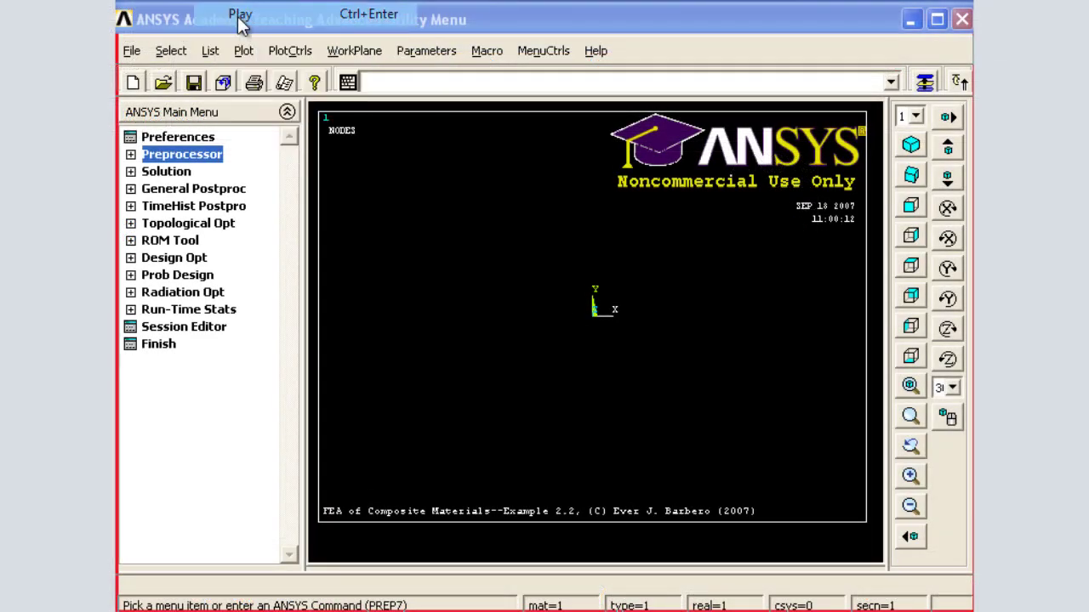
left_click(197, 158)
left_click(190, 175)
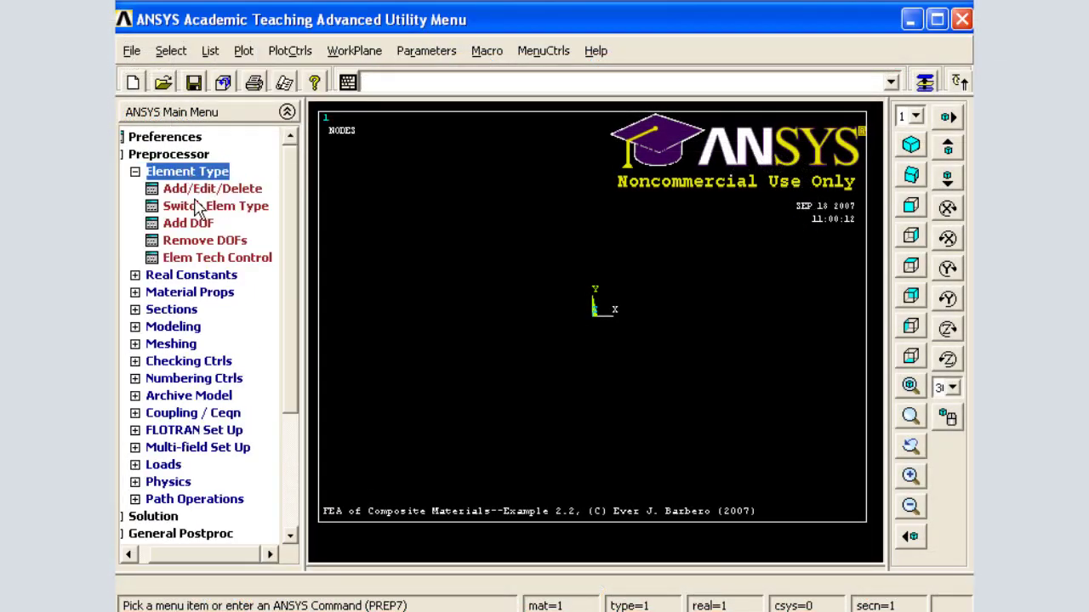
left_click(213, 188)
left_click(239, 465)
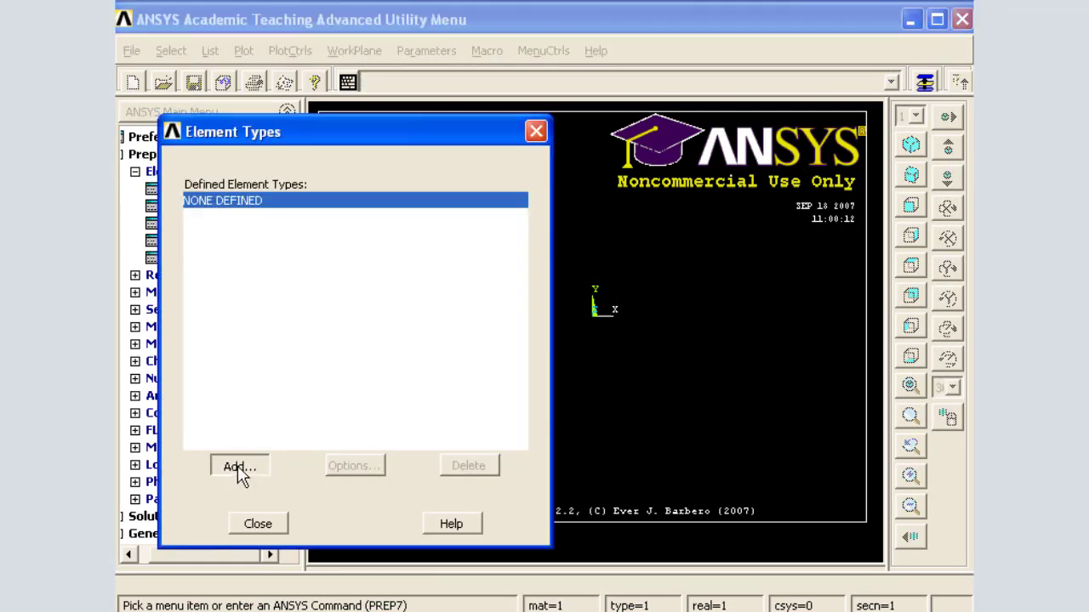
left_click(597, 289)
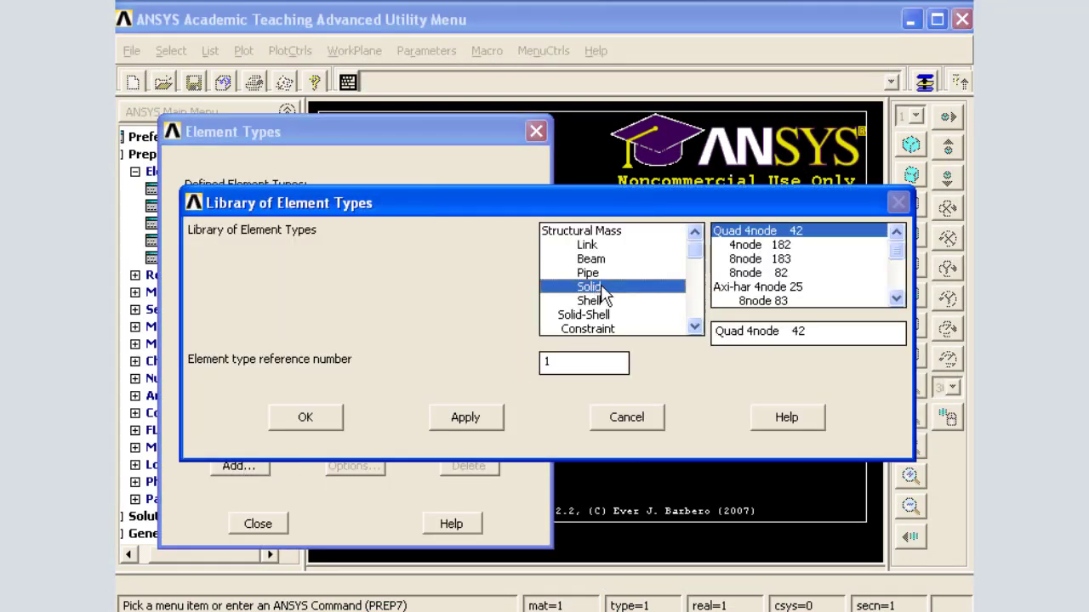
left_click(332, 417)
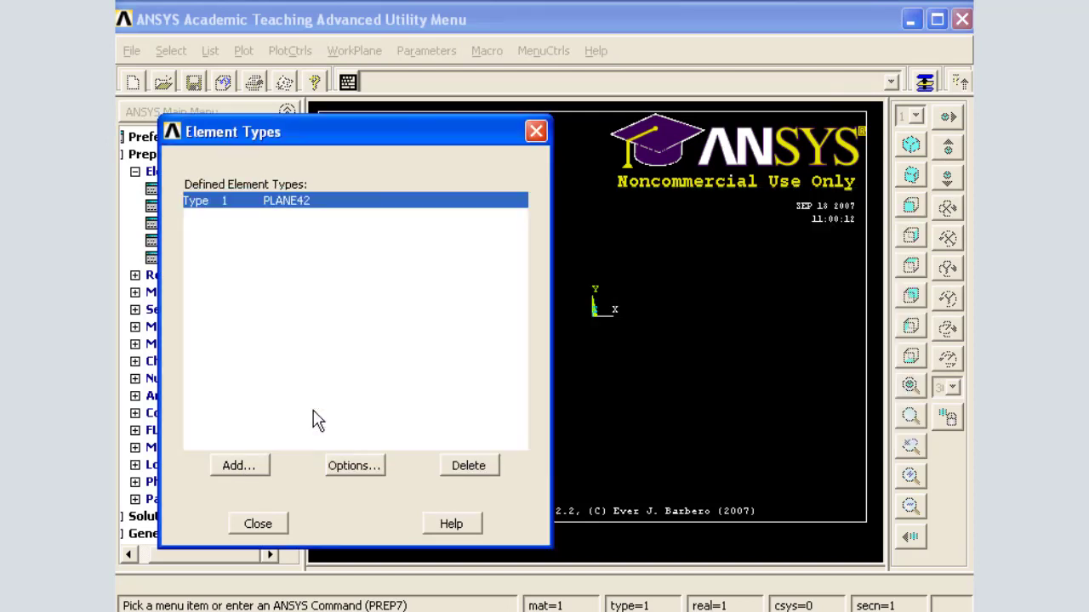
Step: Set the PLANE42 element behaviour (K3) to plane stress with thickness
left_click(354, 468)
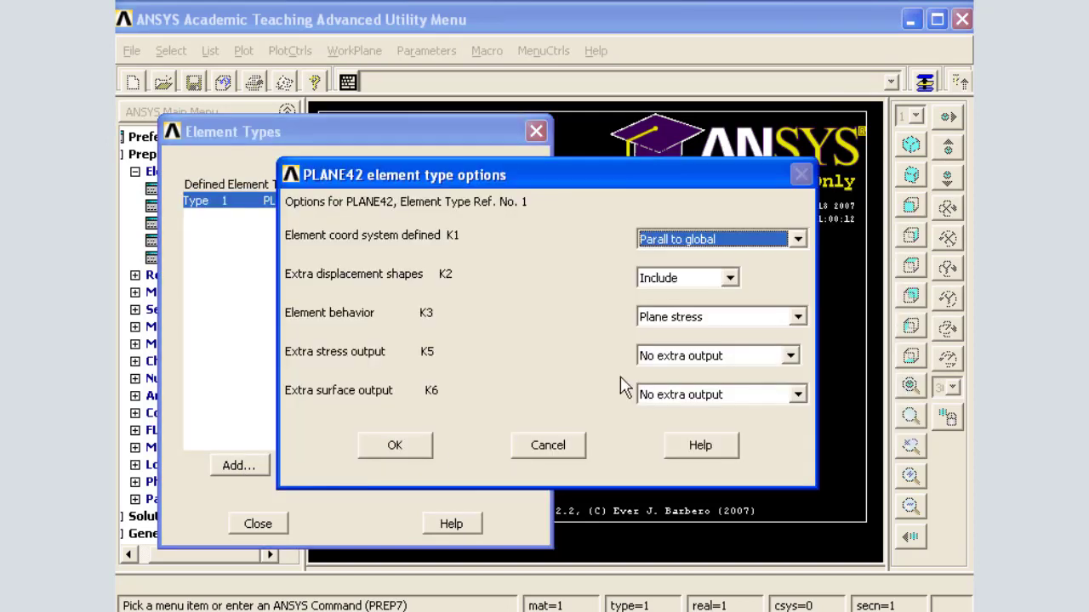
left_click(681, 320)
left_click(674, 378)
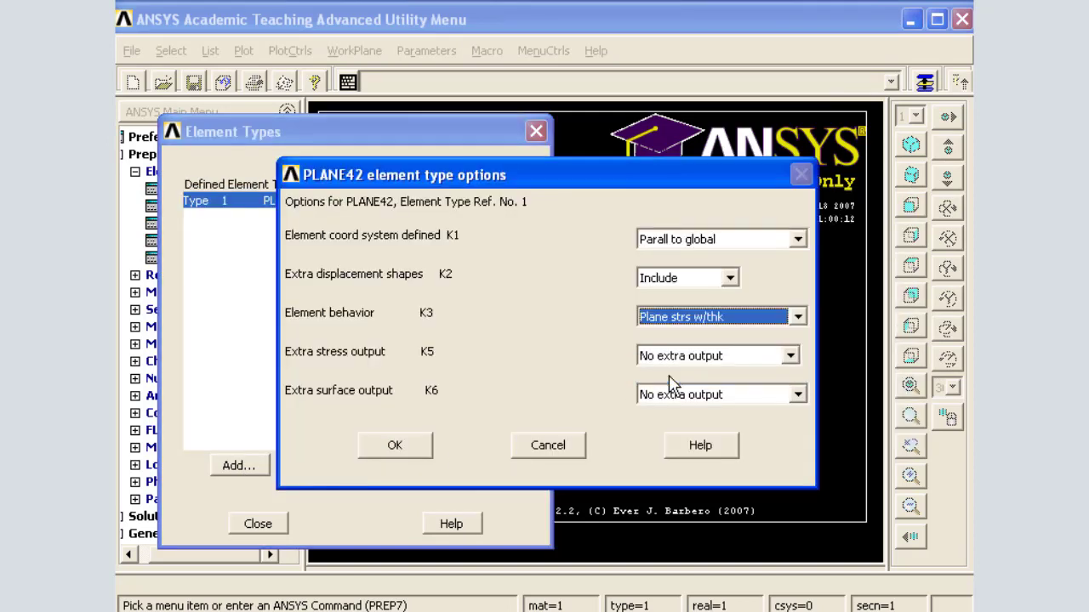
left_click(412, 445)
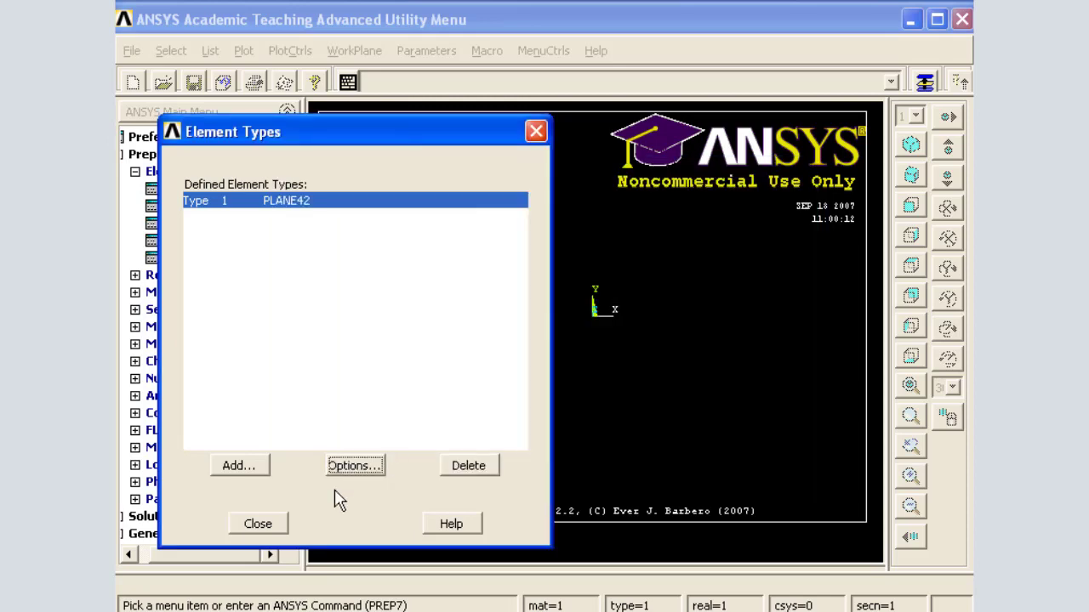
left_click(260, 524)
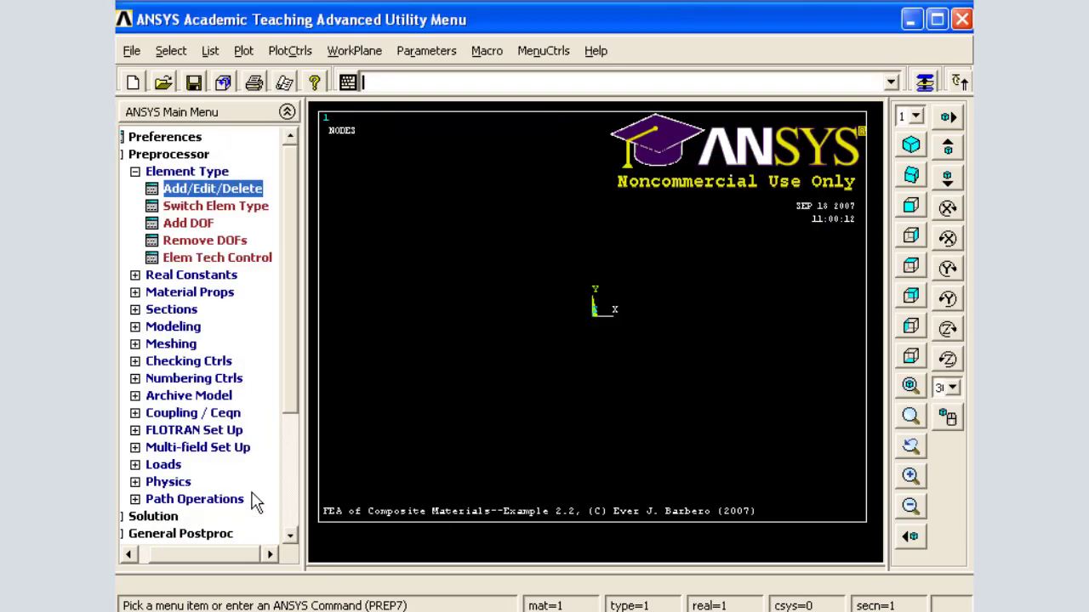
Step: Create real constant set 1 for PLANE42 with thickness 4
left_click(204, 277)
left_click(228, 207)
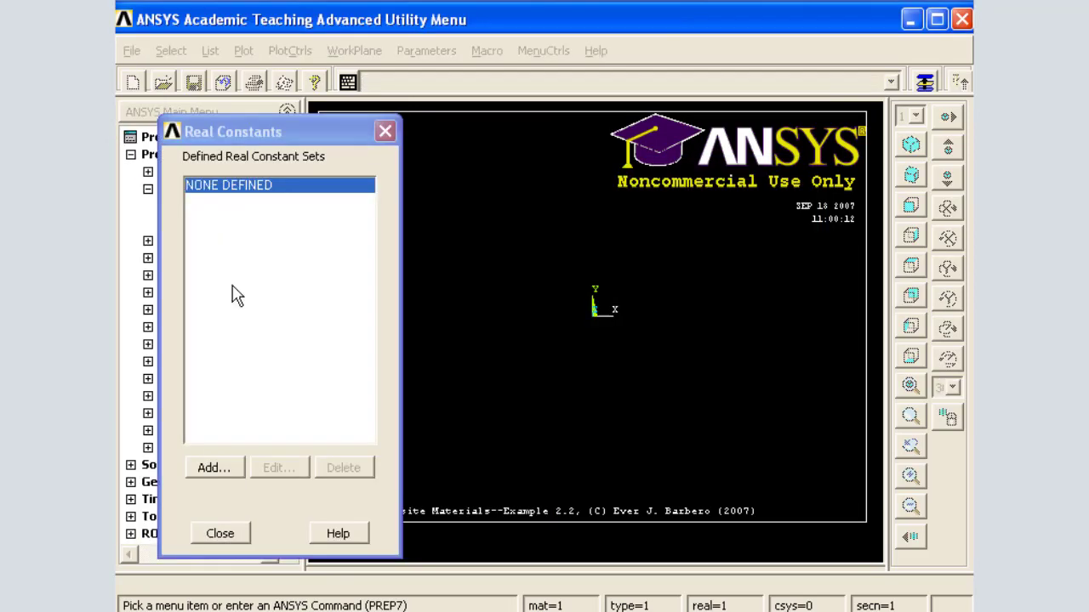
left_click(213, 468)
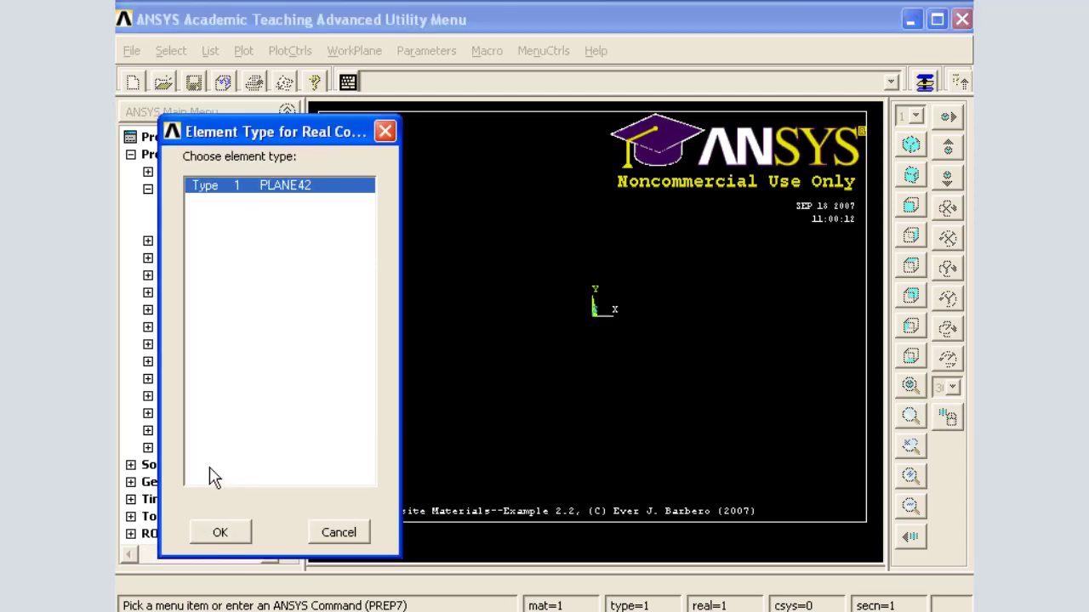
left_click(218, 531)
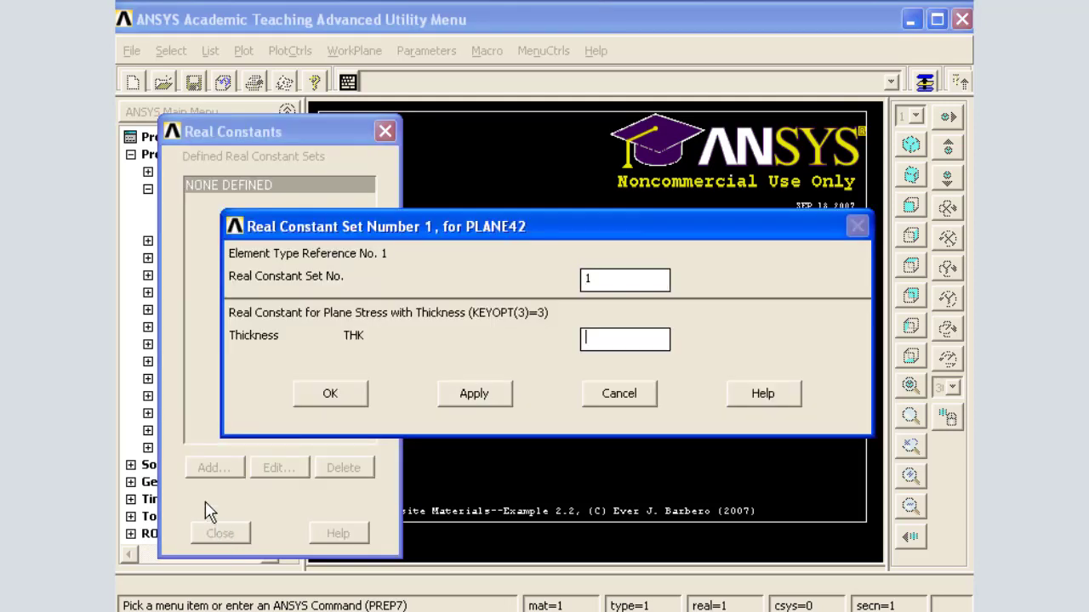
type("4")
left_click(330, 396)
left_click(214, 536)
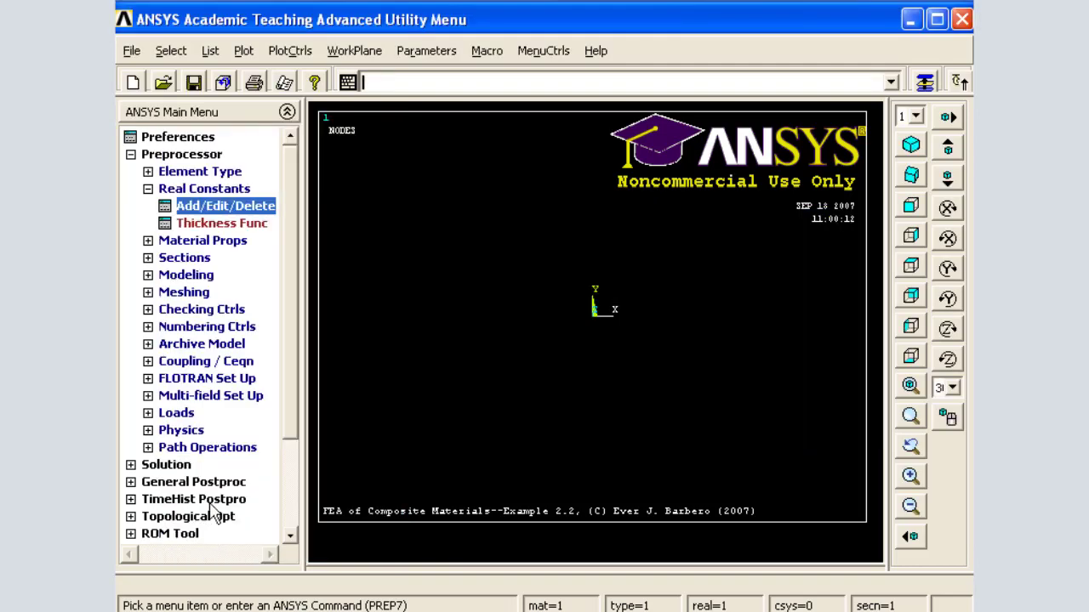
Step: Define material 1 as linear elastic isotropic with EX 195000 and PRXY 0.3
left_click(219, 243)
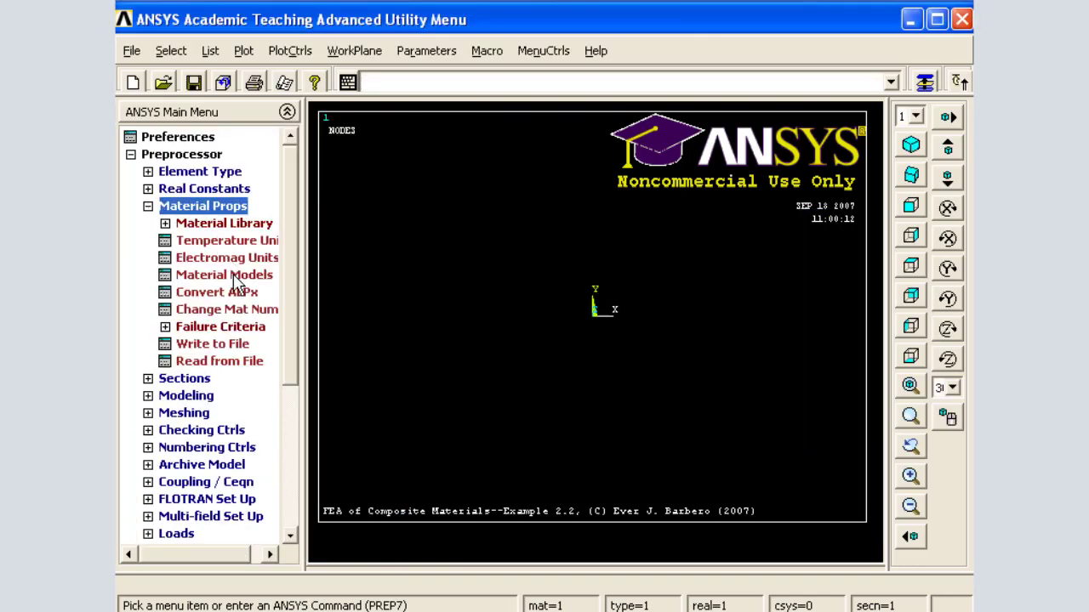
left_click(232, 276)
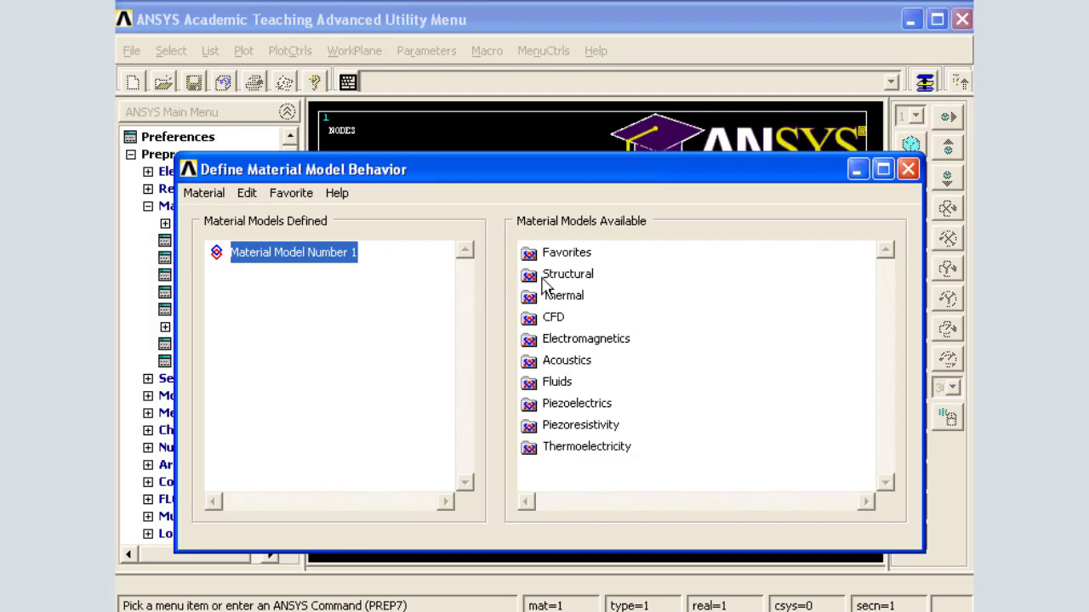
double_click(562, 277)
double_click(591, 297)
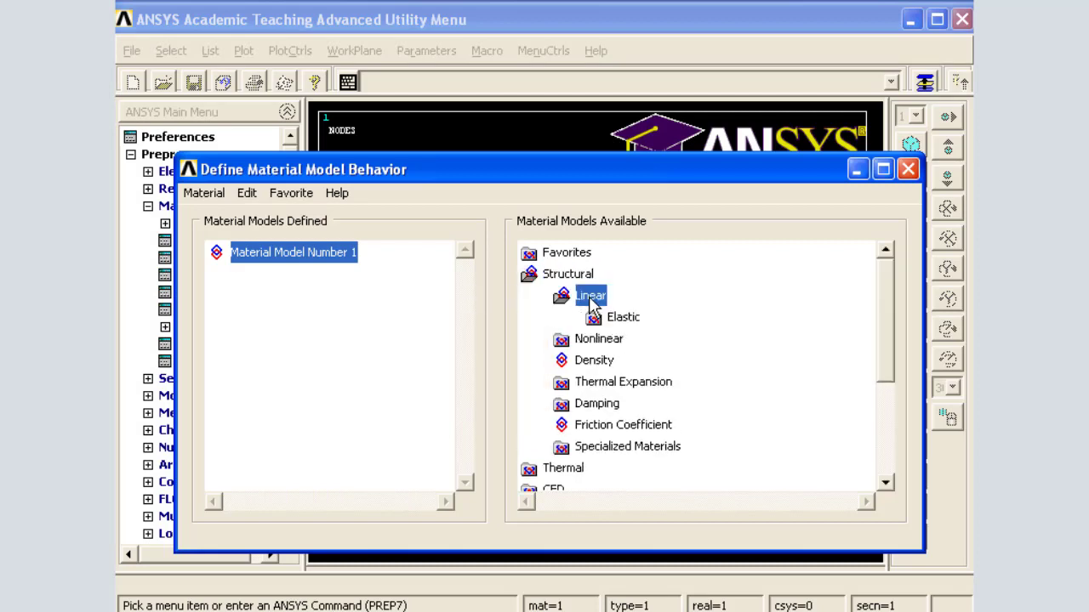
double_click(621, 318)
double_click(668, 340)
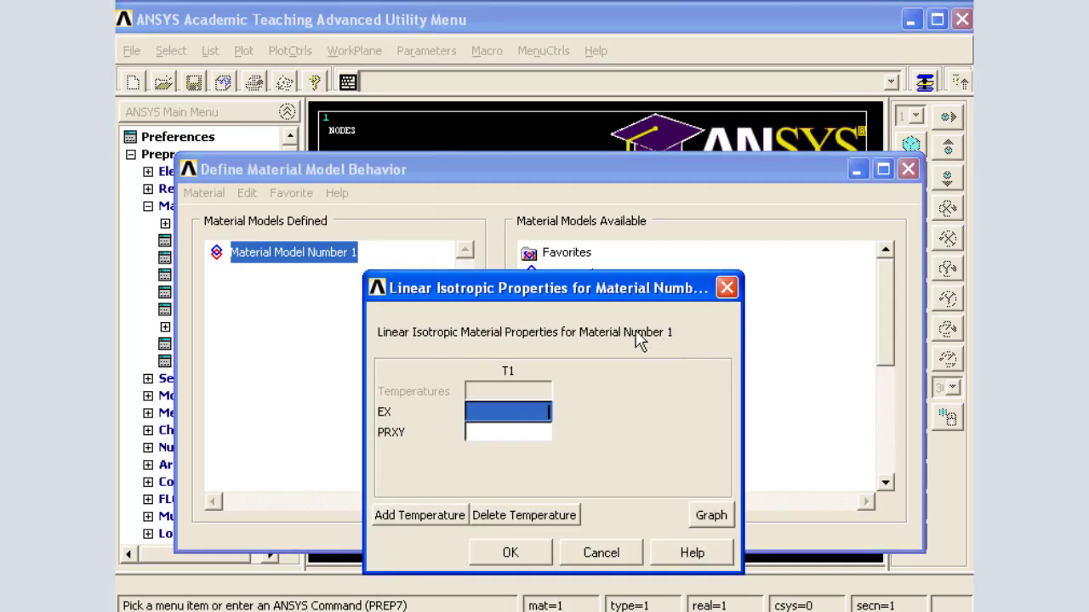
type("195000")
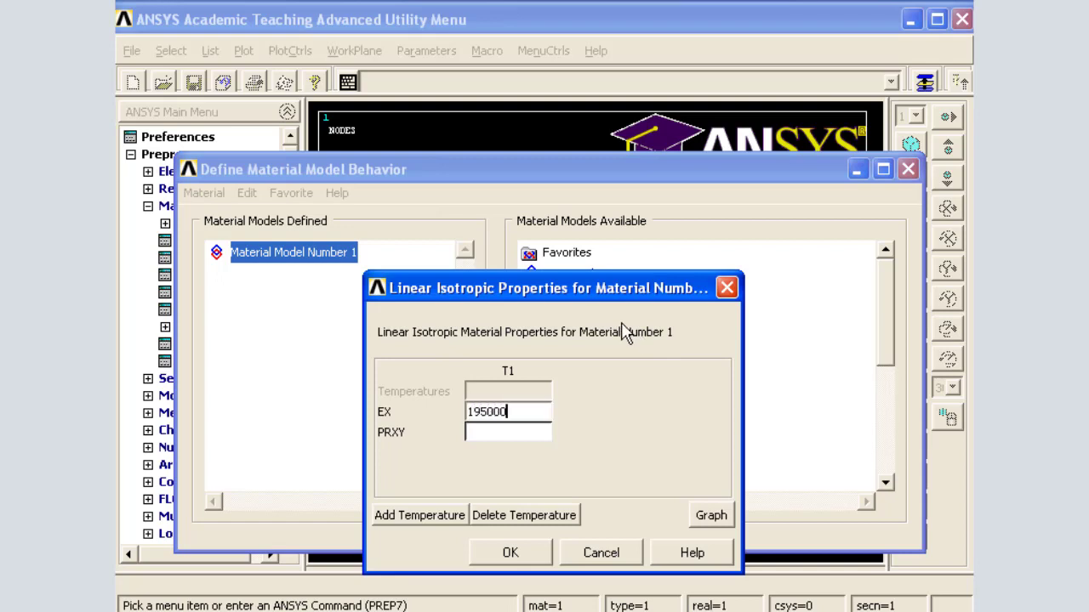
key("Tab")
type("0.")
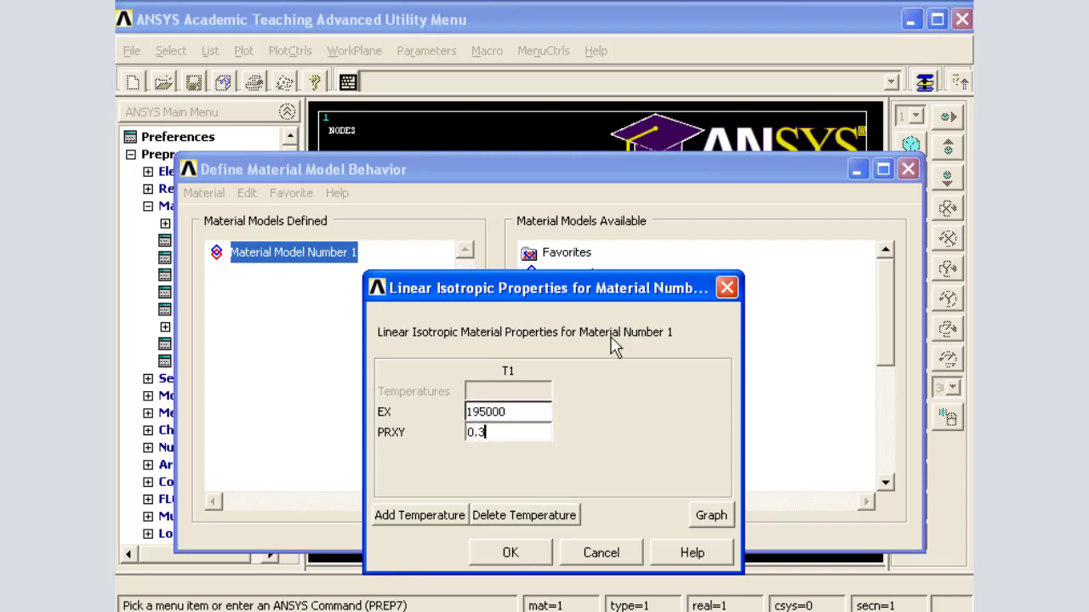
left_click(510, 553)
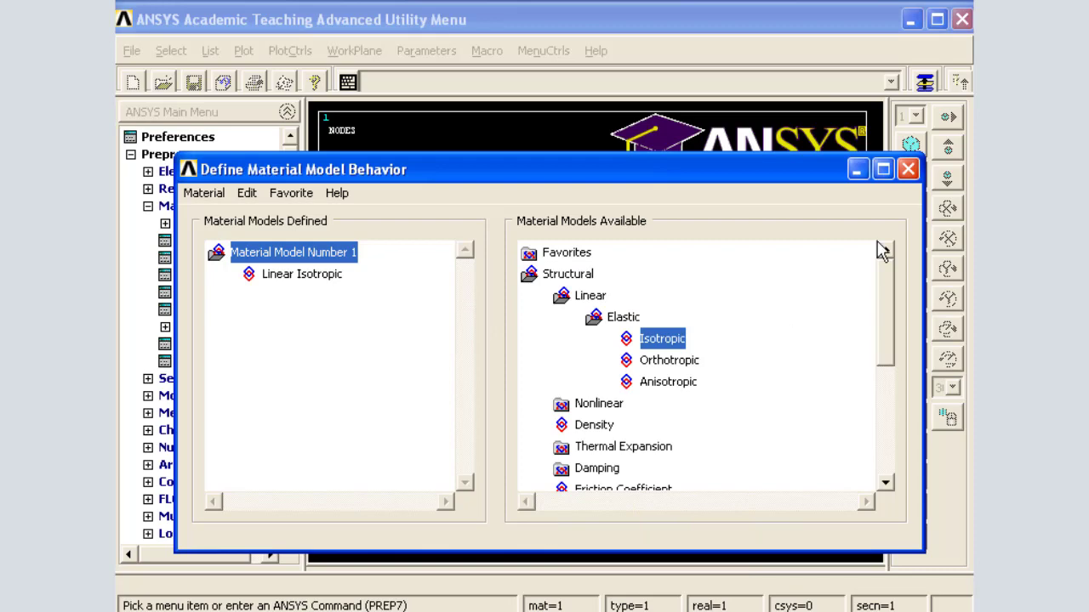
left_click(907, 169)
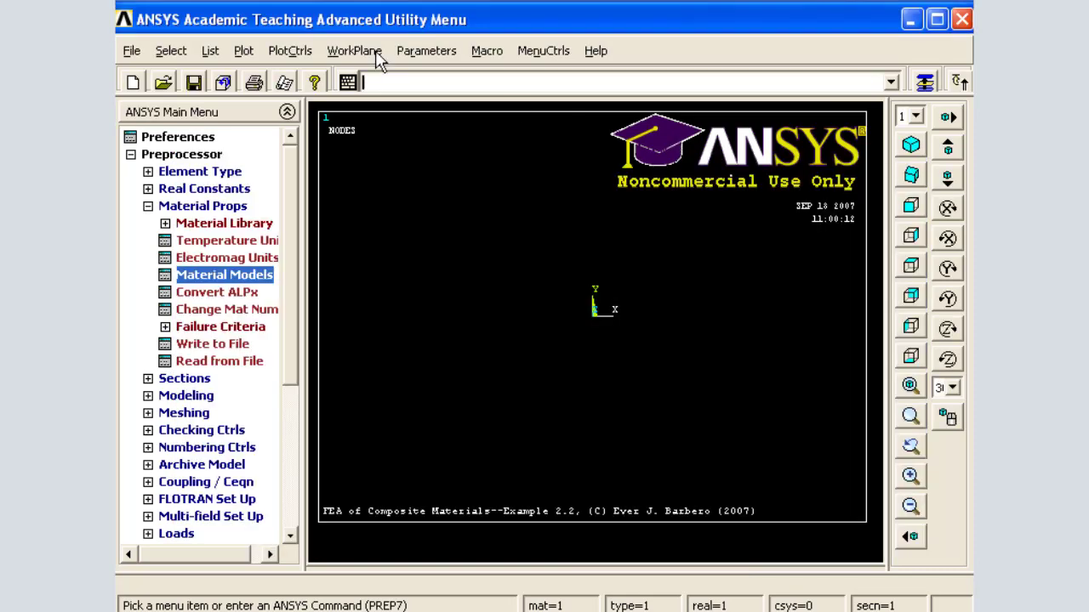
Step: Make global cylindrical the active coordinate system
left_click(354, 50)
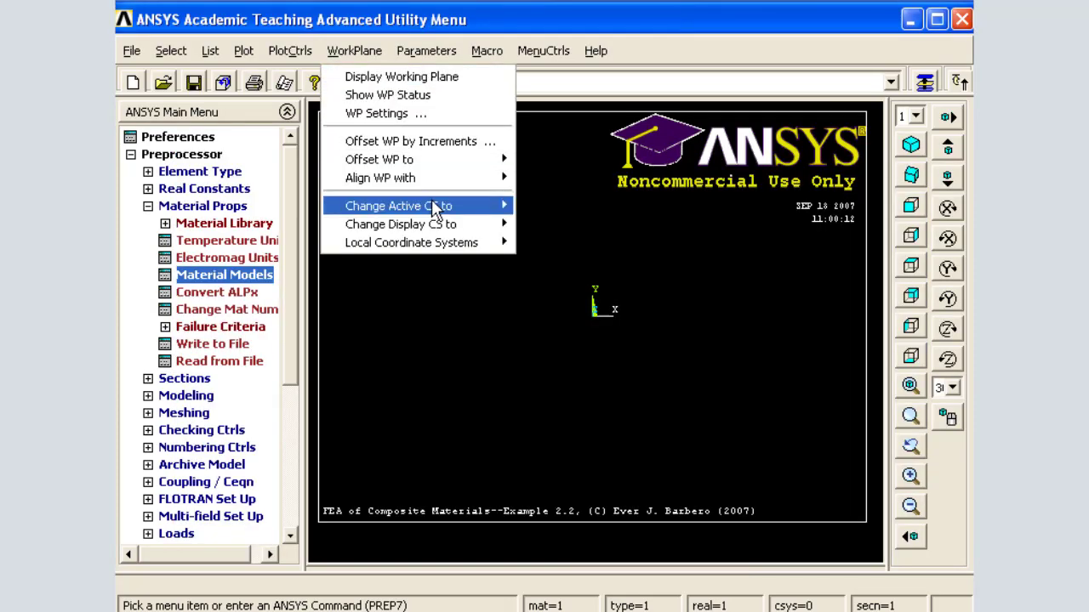
mouse_move(435, 208)
left_click(546, 225)
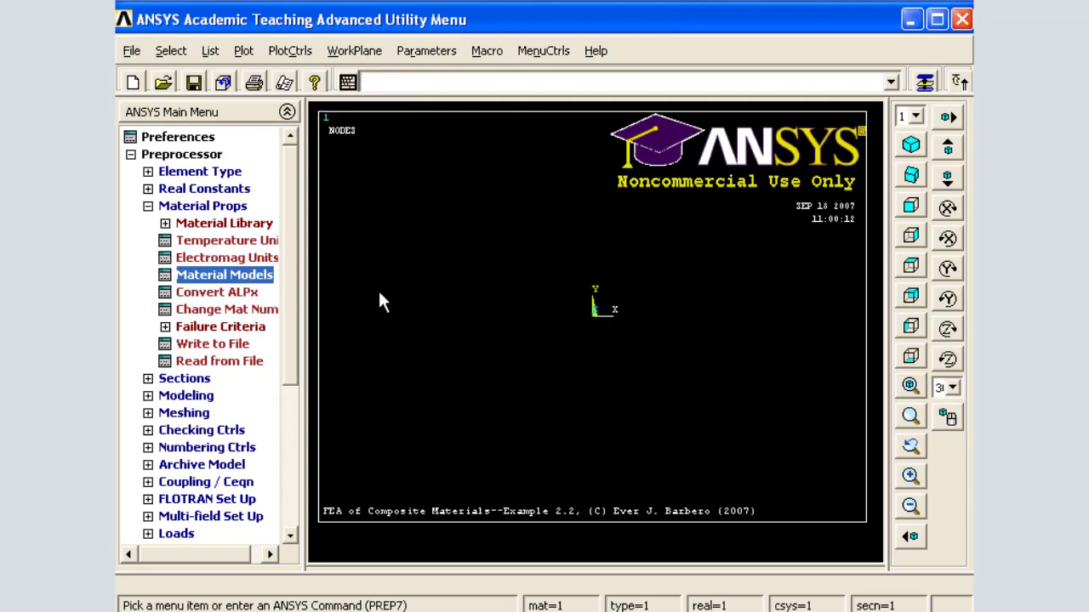
Step: Create node 1 at radius 20, angle 180, and node 10, then zoom out
left_click(200, 397)
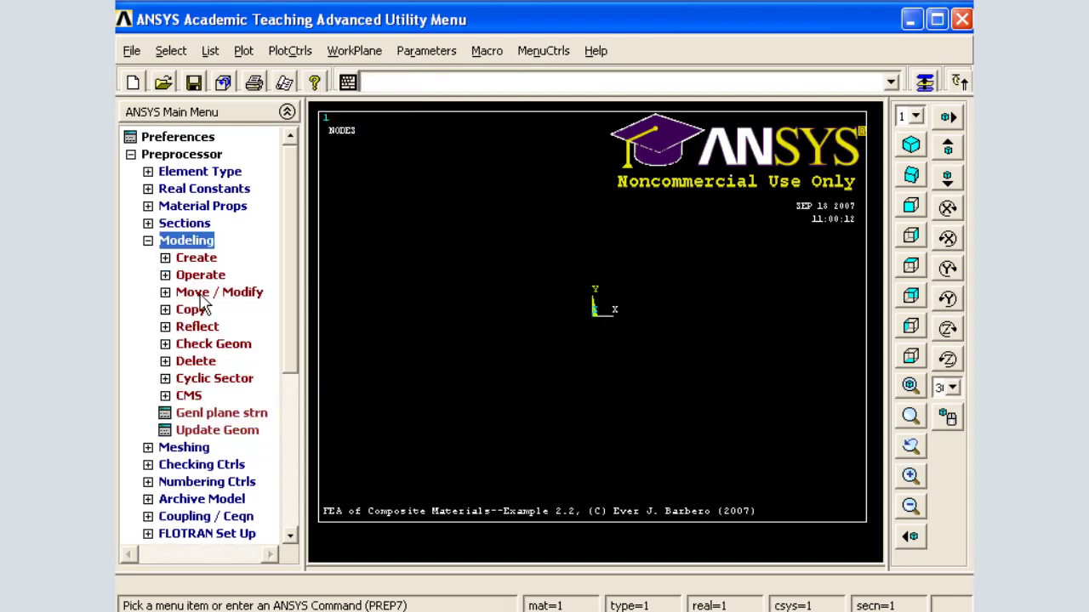
left_click(197, 259)
left_click(205, 344)
left_click(208, 378)
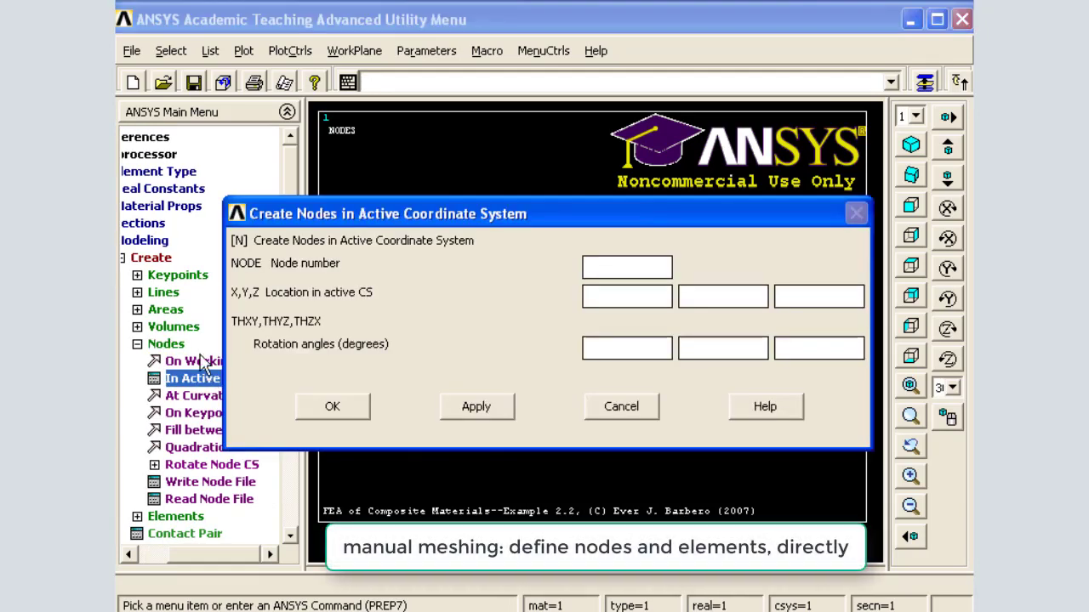
type("1")
key("Tab")
type("20")
key("Tab")
type("18")
left_click(459, 410)
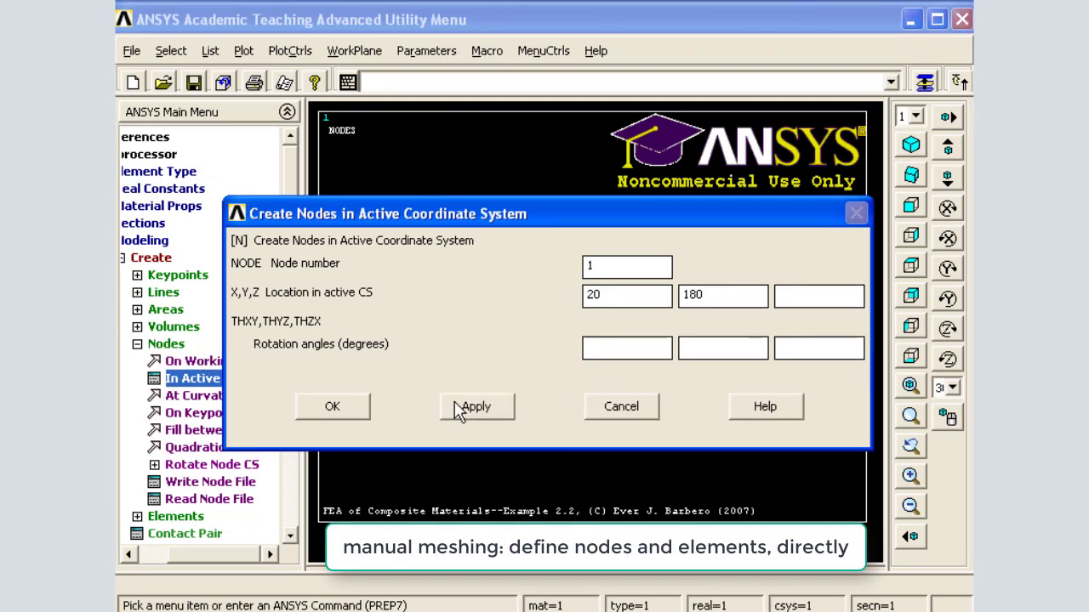
type("0")
left_click(344, 408)
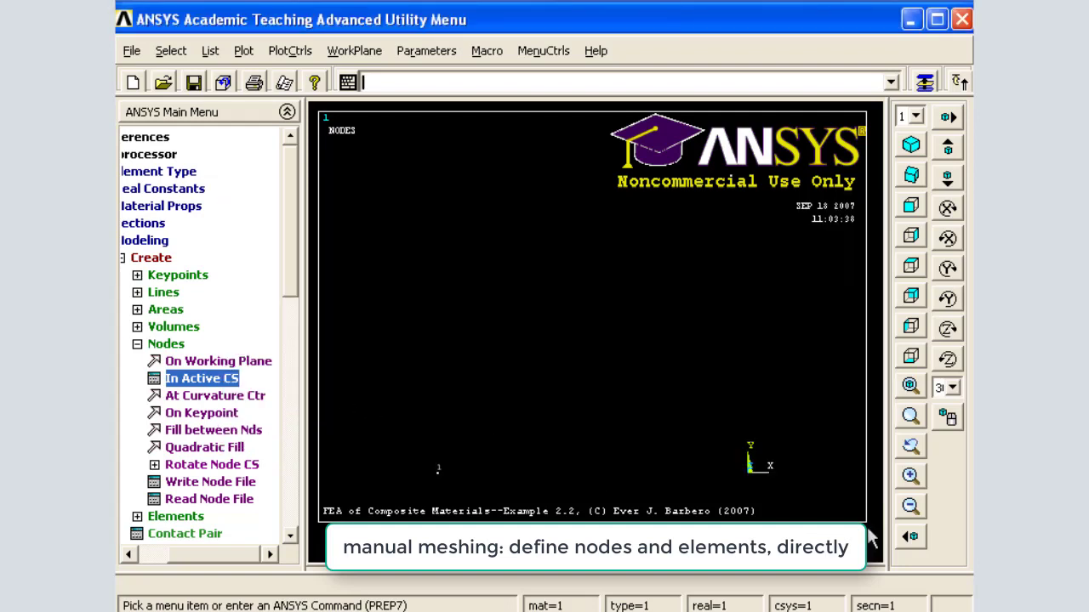
left_click(910, 505)
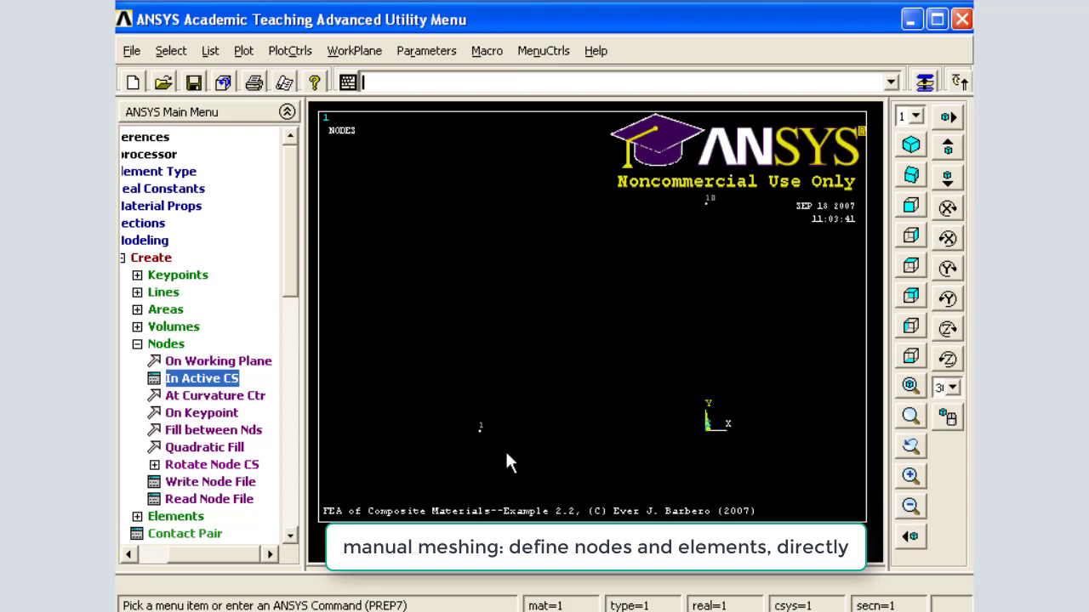
Step: Fill nodes 2–9 between nodes 1 and 10
left_click(249, 431)
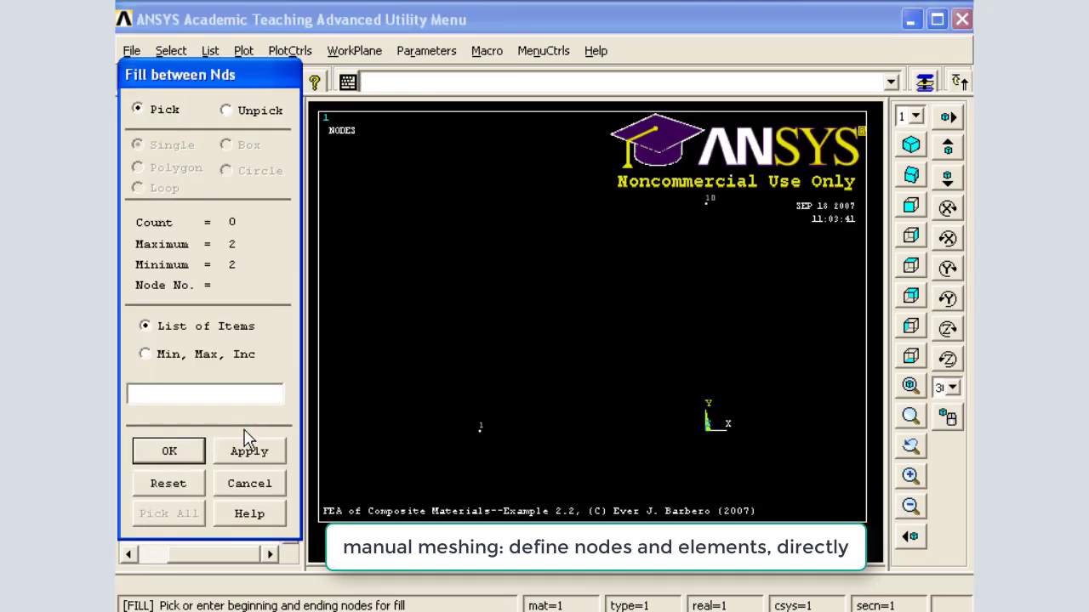
left_click(479, 430)
left_click(706, 202)
left_click(170, 452)
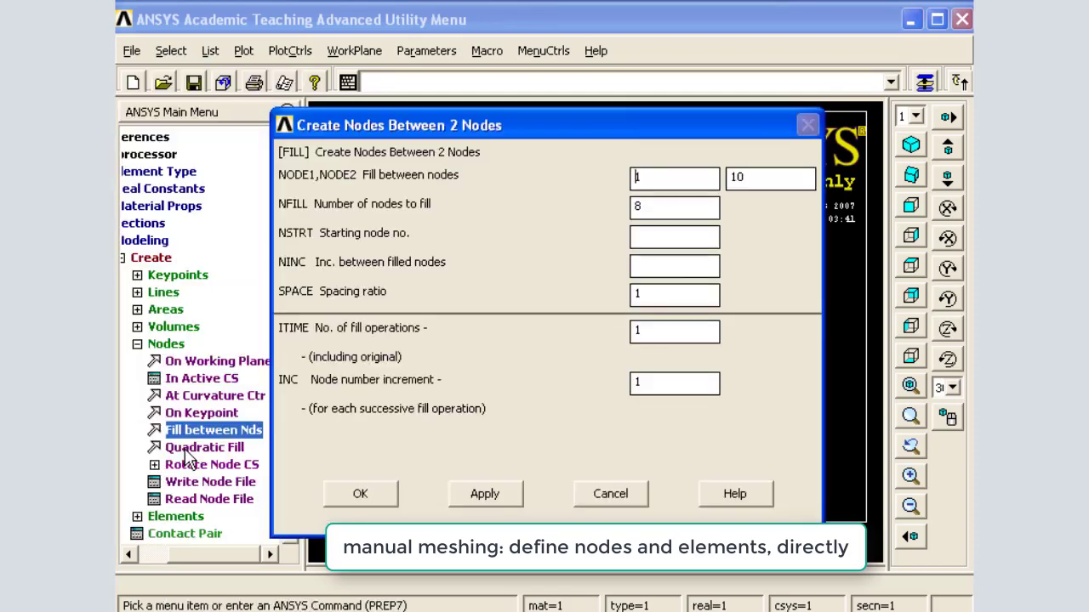
left_click(362, 495)
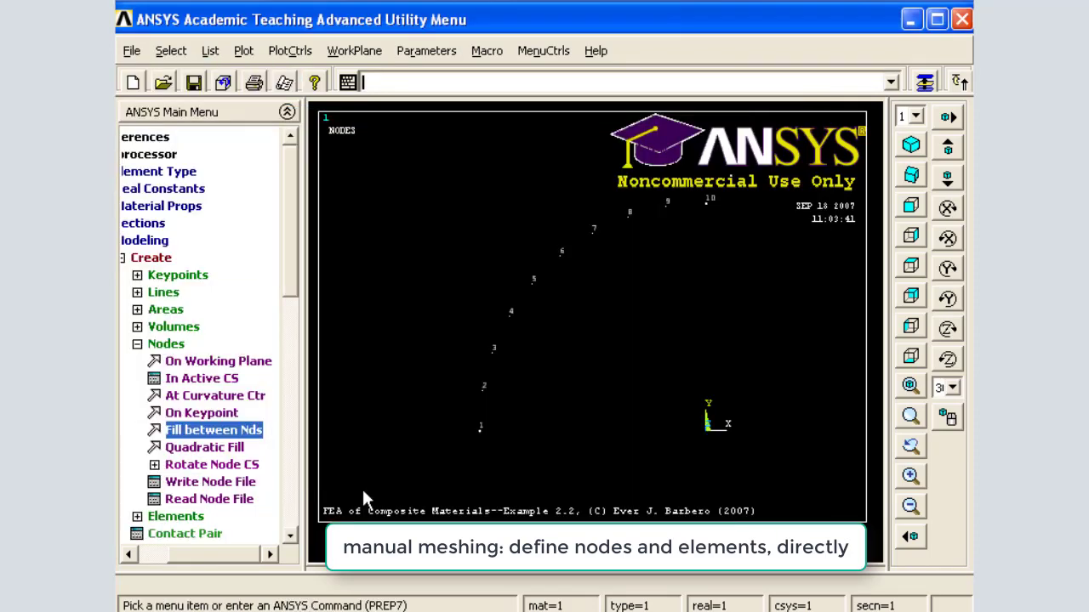
Step: Copy all nodes 9 times with a 2.5 radial offset and node increment 20
left_click(137, 344)
left_click(181, 499)
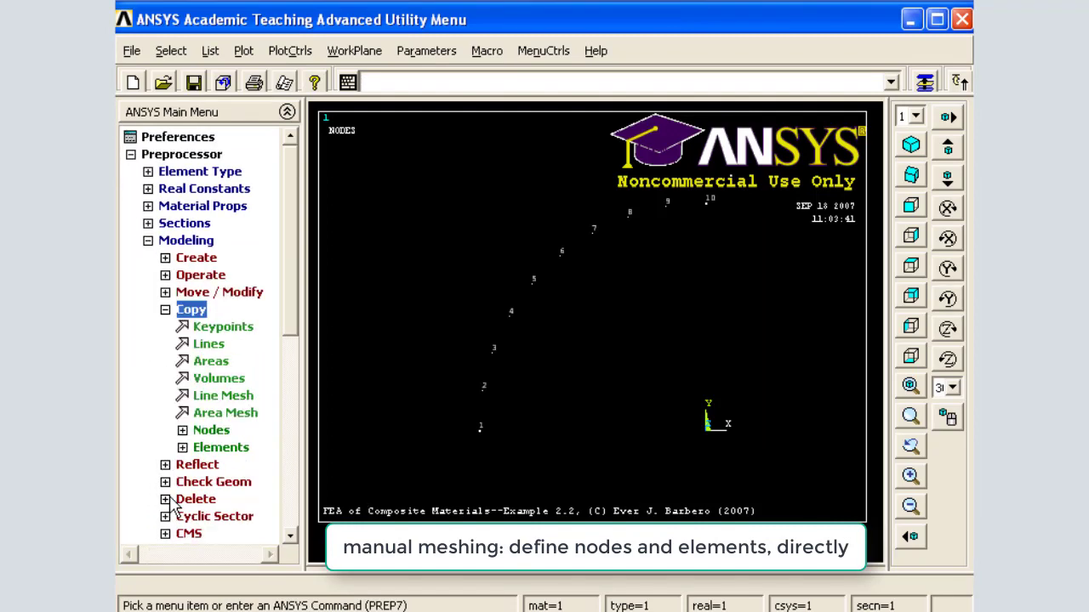
left_click(211, 431)
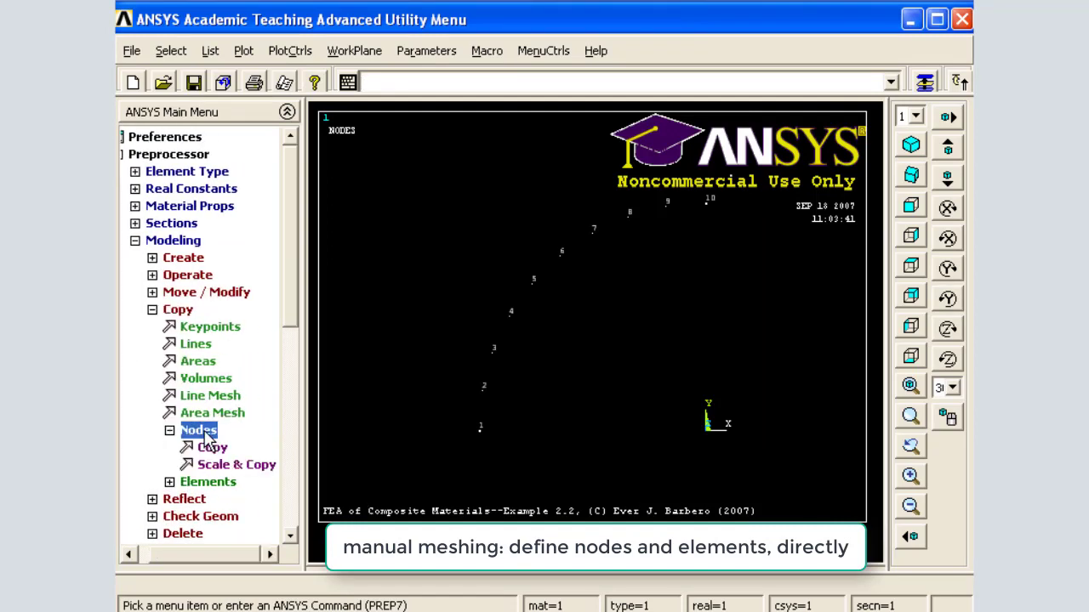
left_click(211, 447)
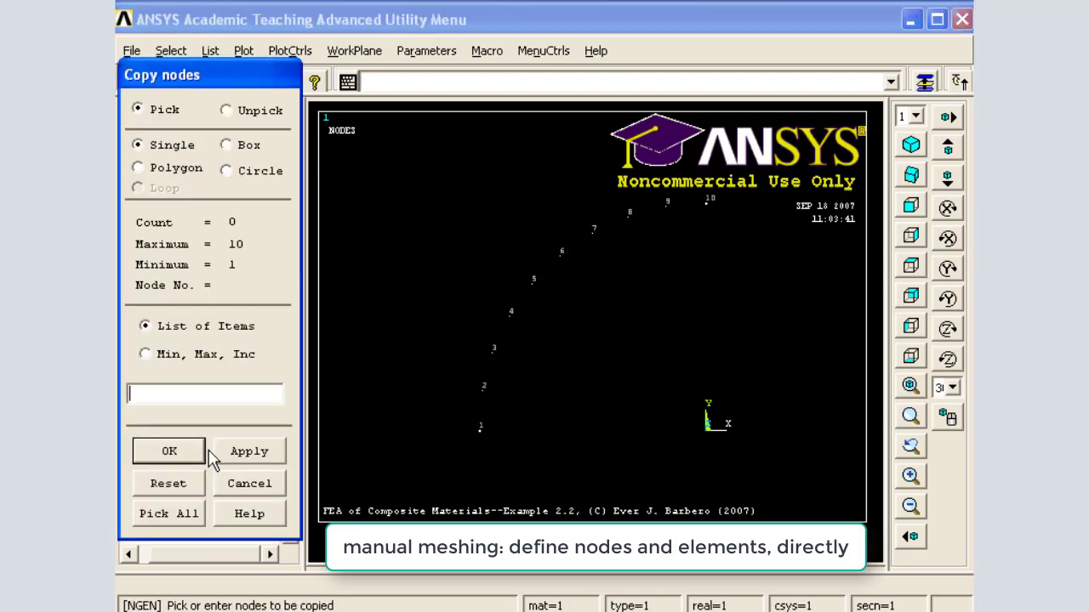
left_click(175, 513)
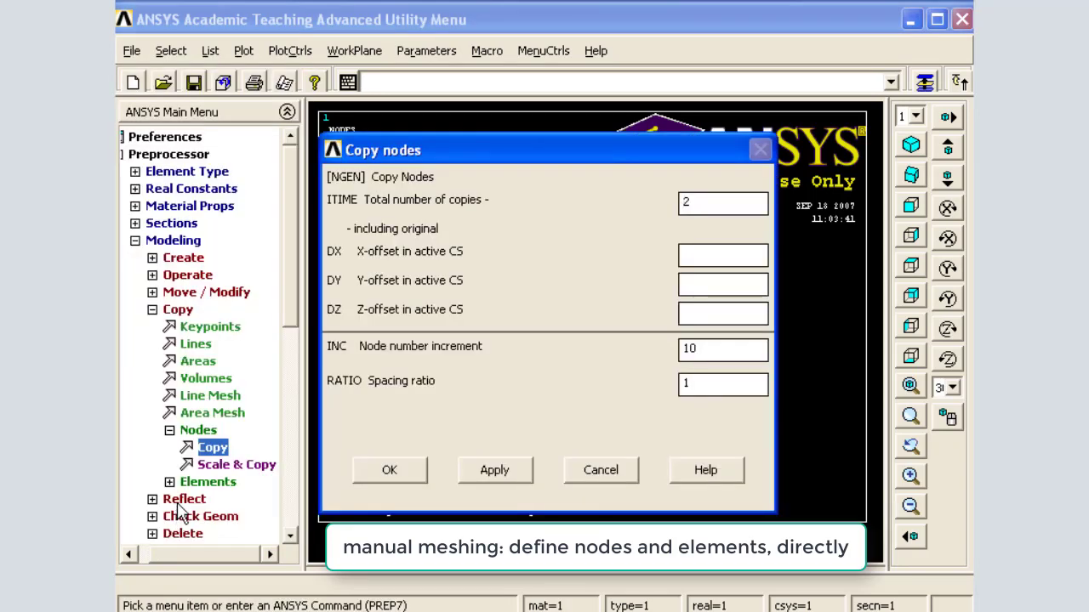
type("9")
key("Tab")
type("2.")
type("20")
key("Tab")
left_click(374, 470)
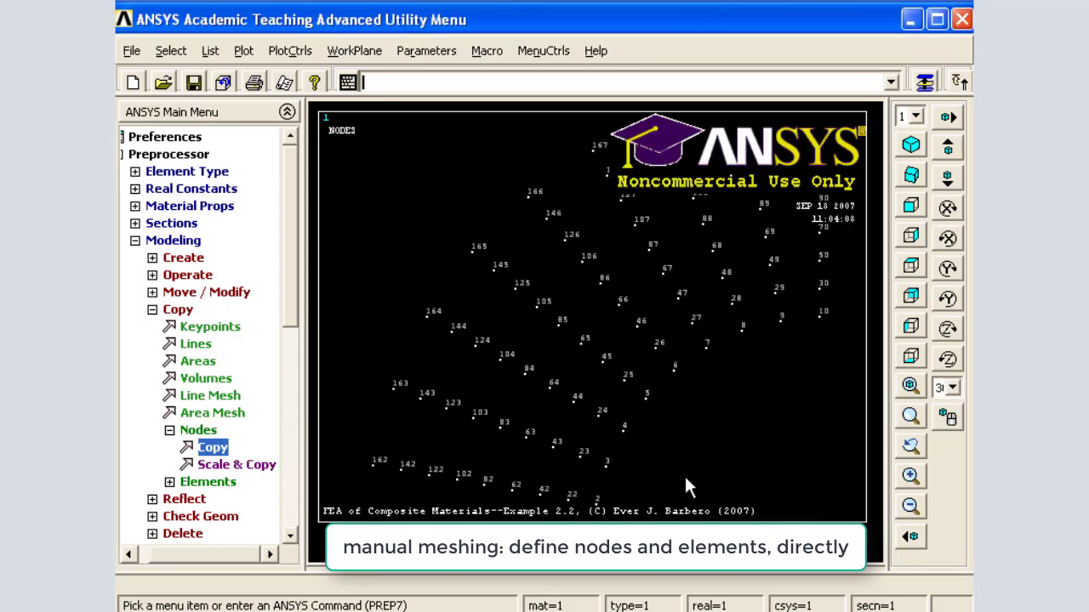
left_click(910, 386)
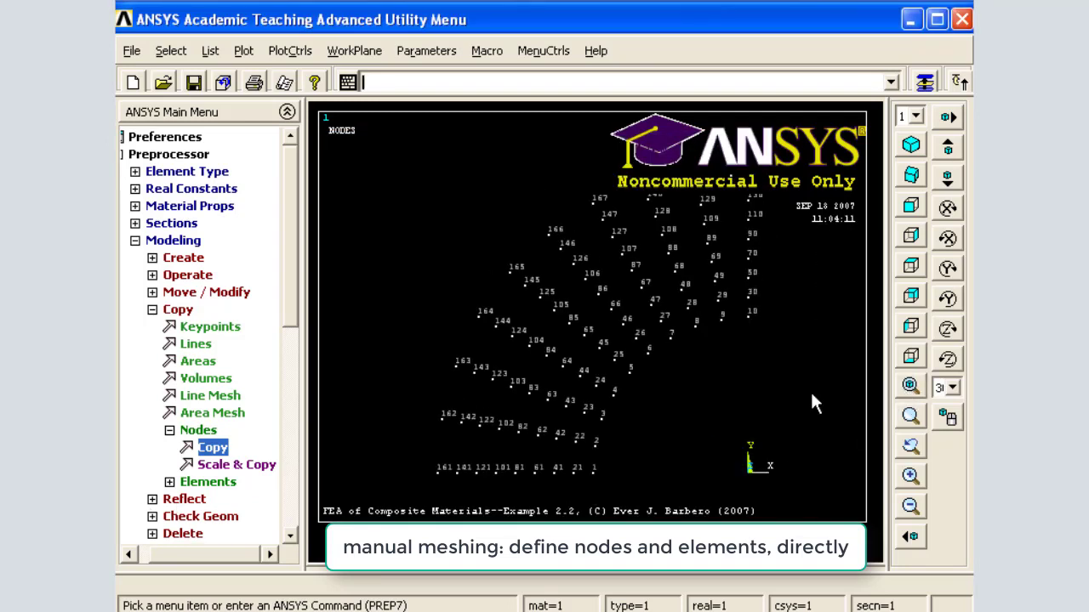
Step: Switch to global Cartesian and create node 15 to the right of node 10
left_click(357, 53)
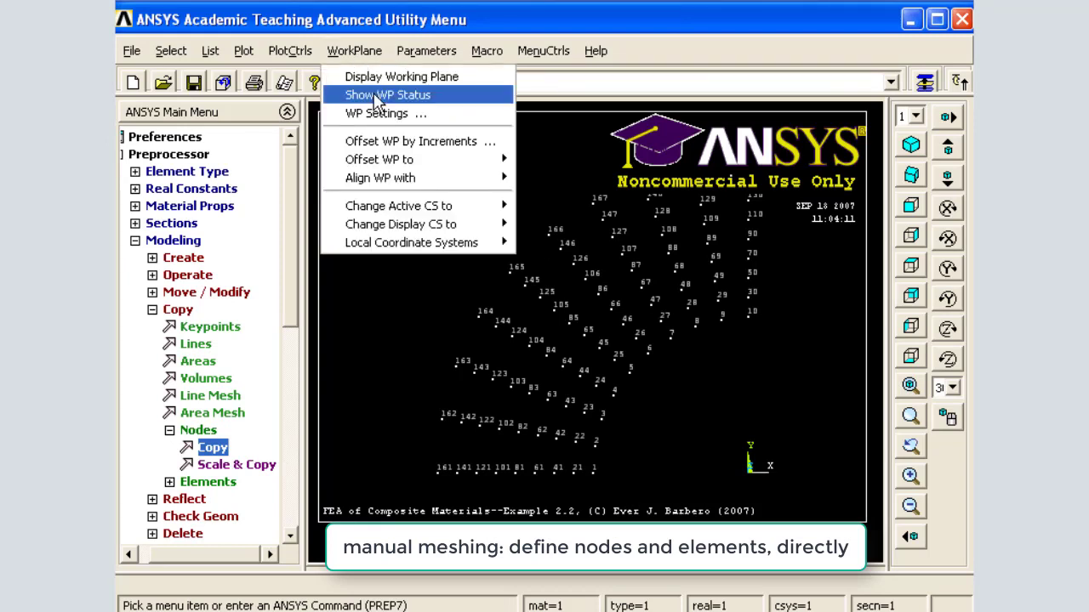
left_click(532, 208)
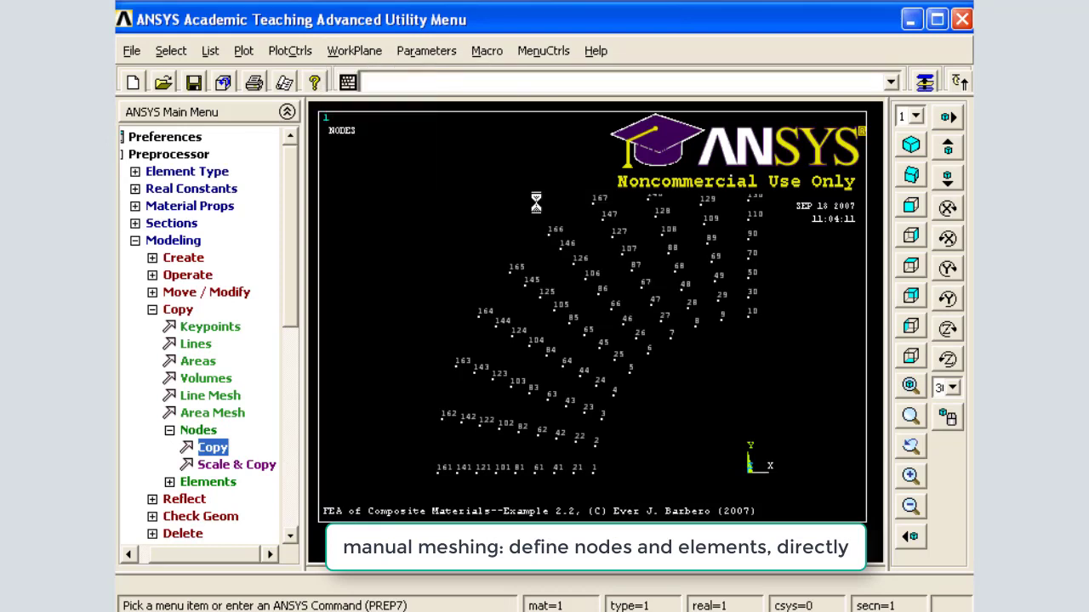
left_click(192, 258)
left_click(204, 343)
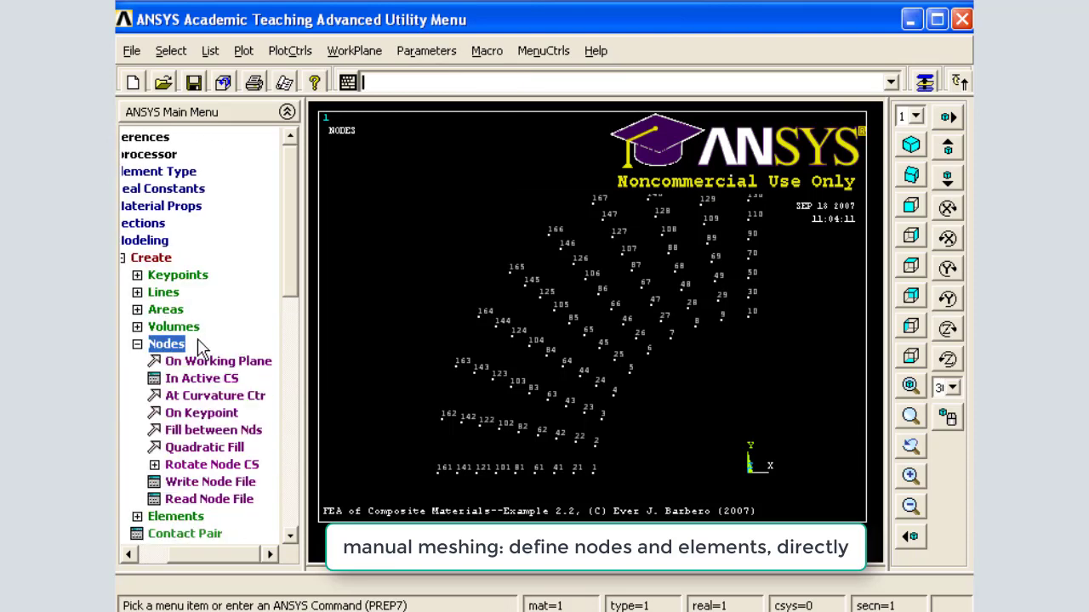
left_click(203, 381)
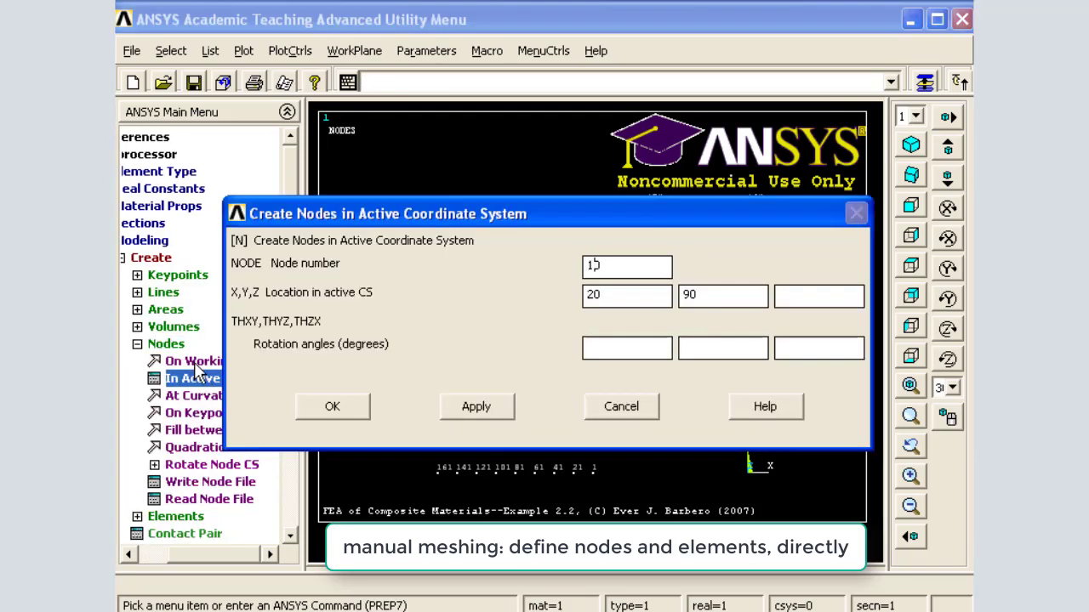
type("15")
double_click(686, 294)
type("25")
left_click(298, 408)
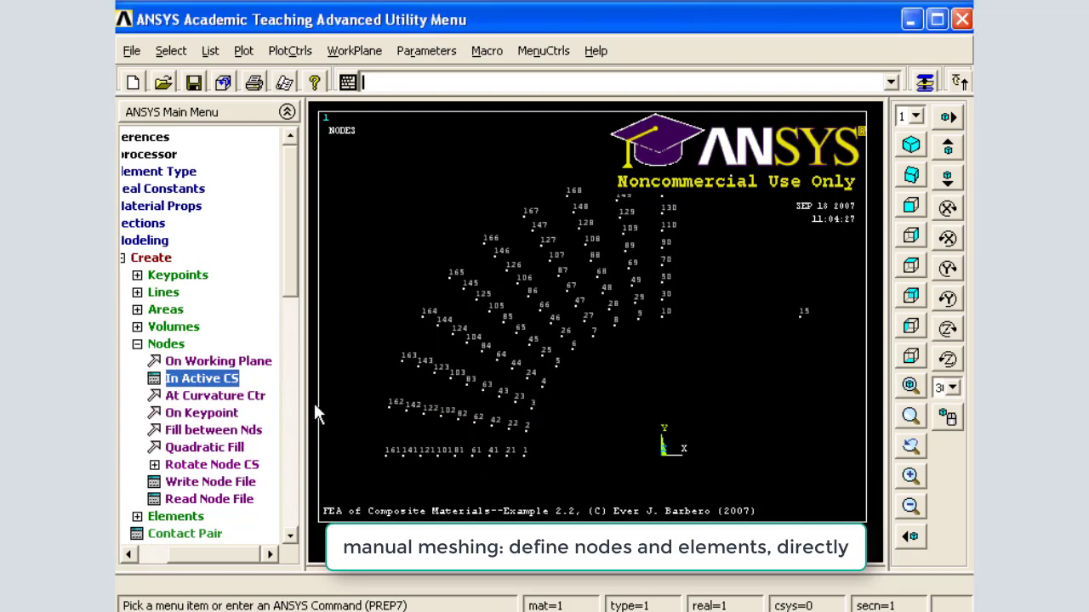
Step: Fill nodes 11–14 between nodes 10 and 15
left_click(248, 430)
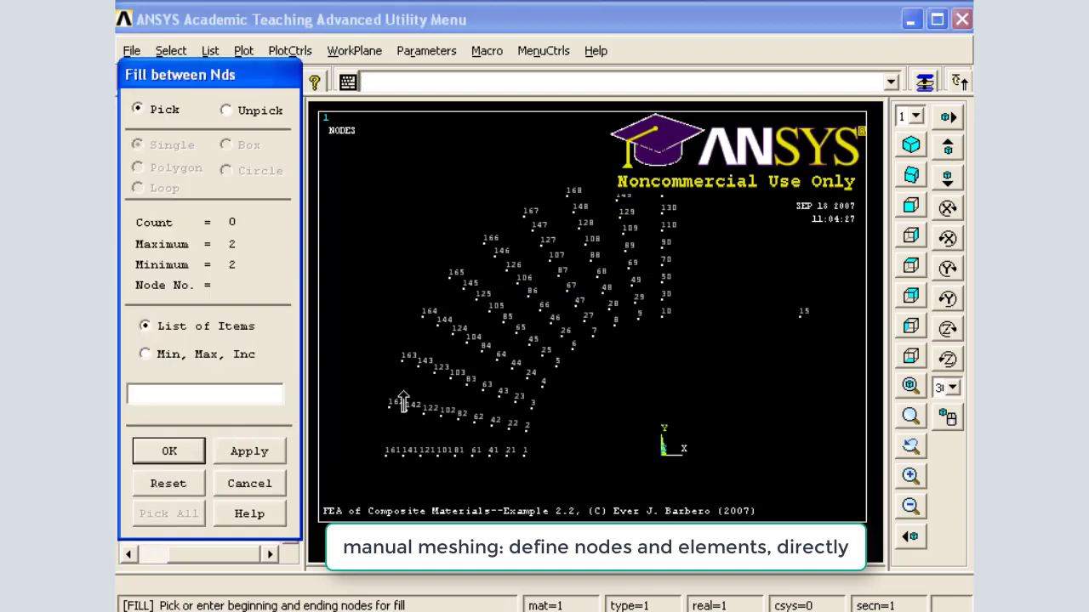
left_click(661, 317)
left_click(801, 316)
left_click(170, 452)
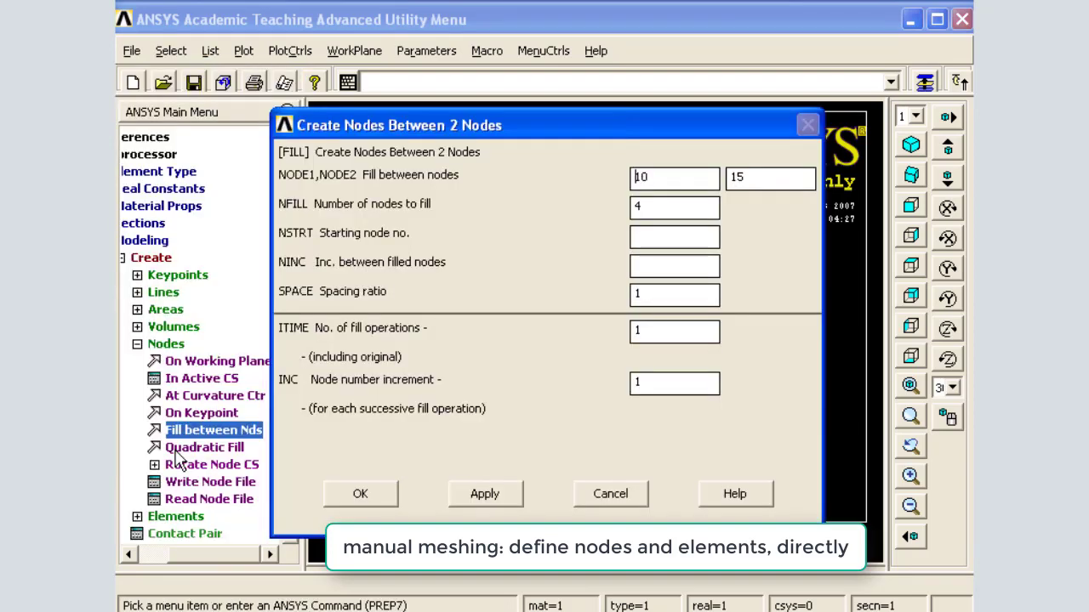
left_click(357, 496)
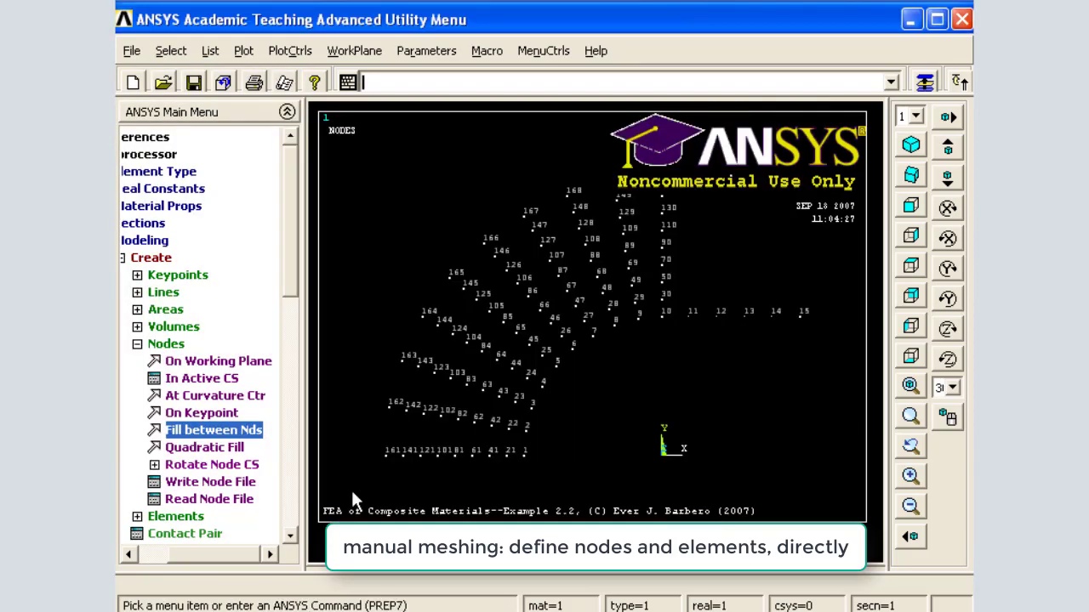
Step: Copy nodes 11–15 upward with Y offset 2.5 and node increment 20
left_click(138, 344)
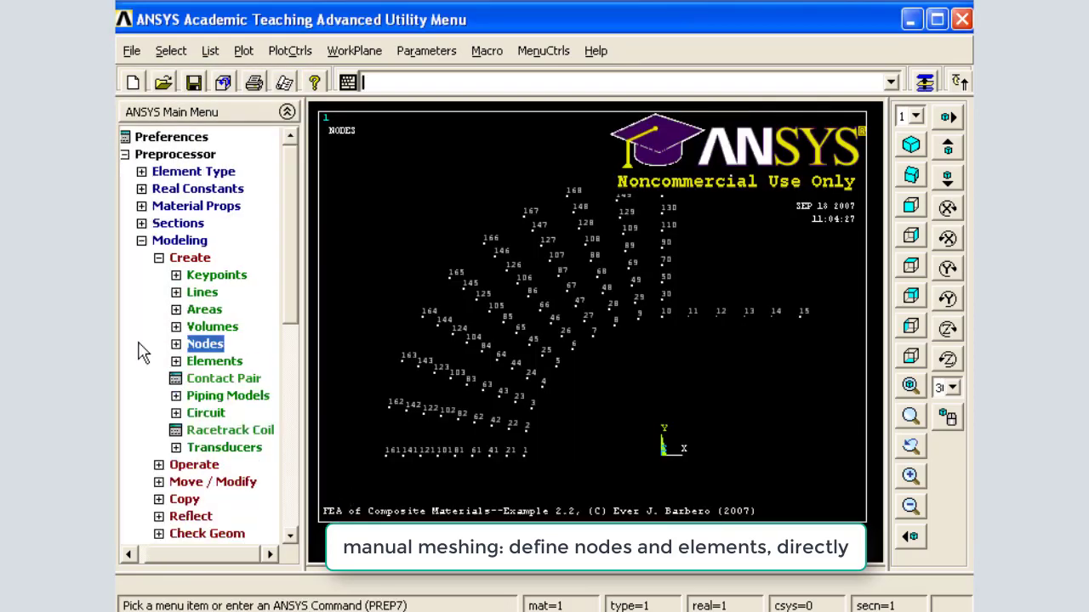
left_click(160, 502)
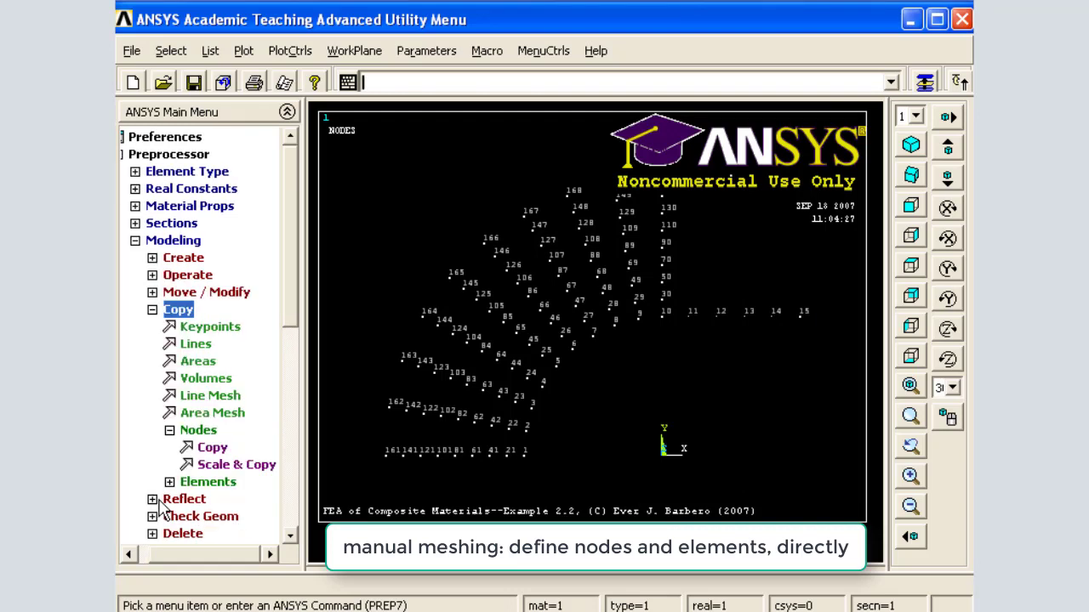
left_click(212, 448)
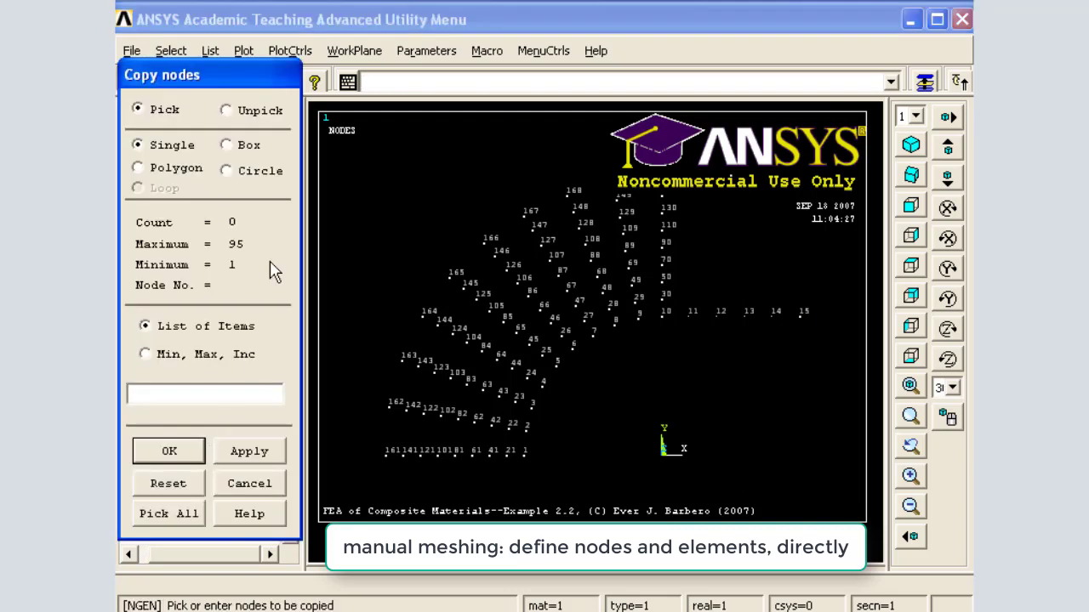
left_click(247, 148)
left_click_drag(818, 337, 675, 298)
left_click(173, 453)
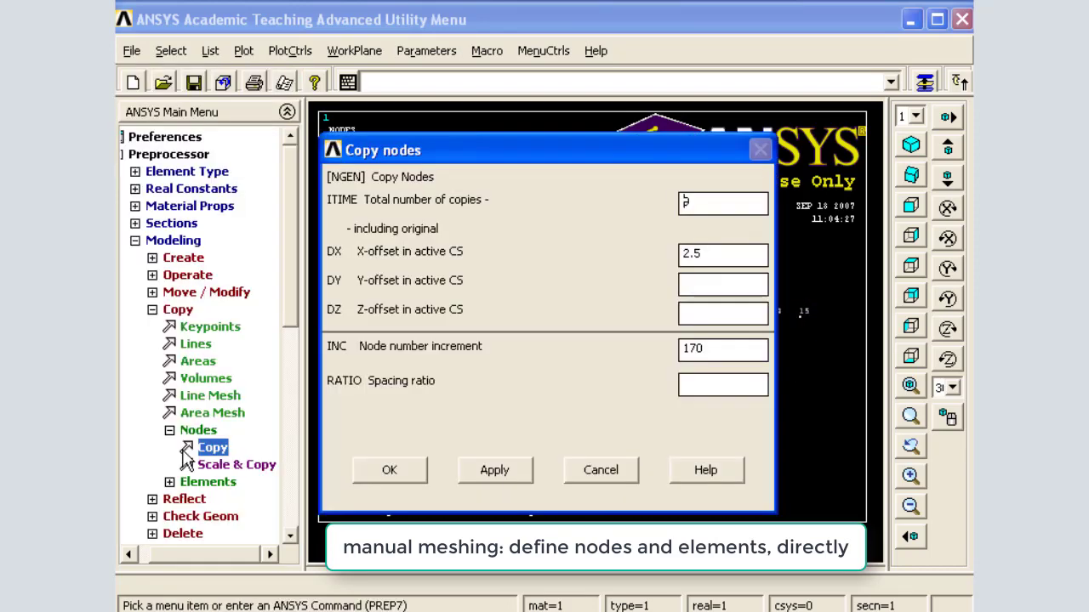
key("Delete")
key("Delete")
key("Delete")
type("2.5")
key("Tab")
key("Tab")
key("Delete")
key("Delete")
key("Delete")
type("2")
left_click(390, 473)
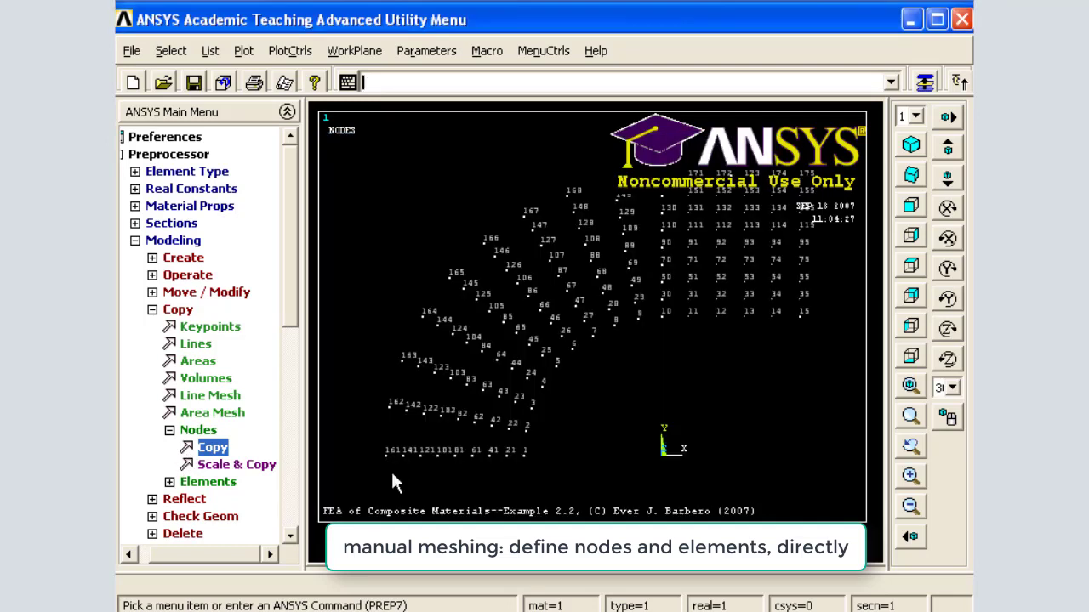
left_click(153, 310)
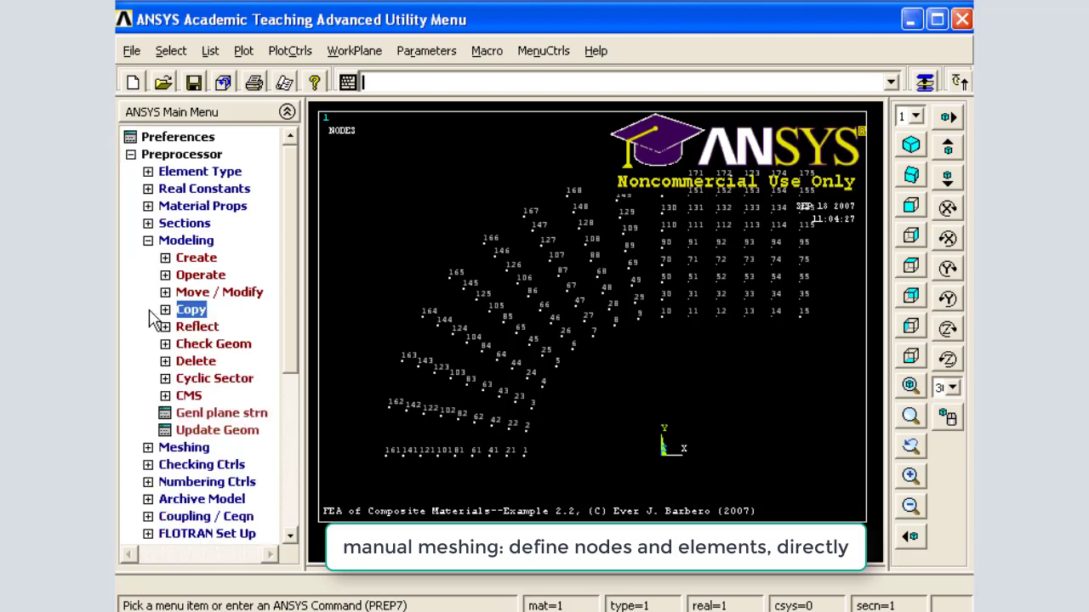
Step: Create the first element on nodes 1, 2, 22 and 21
left_click(165, 259)
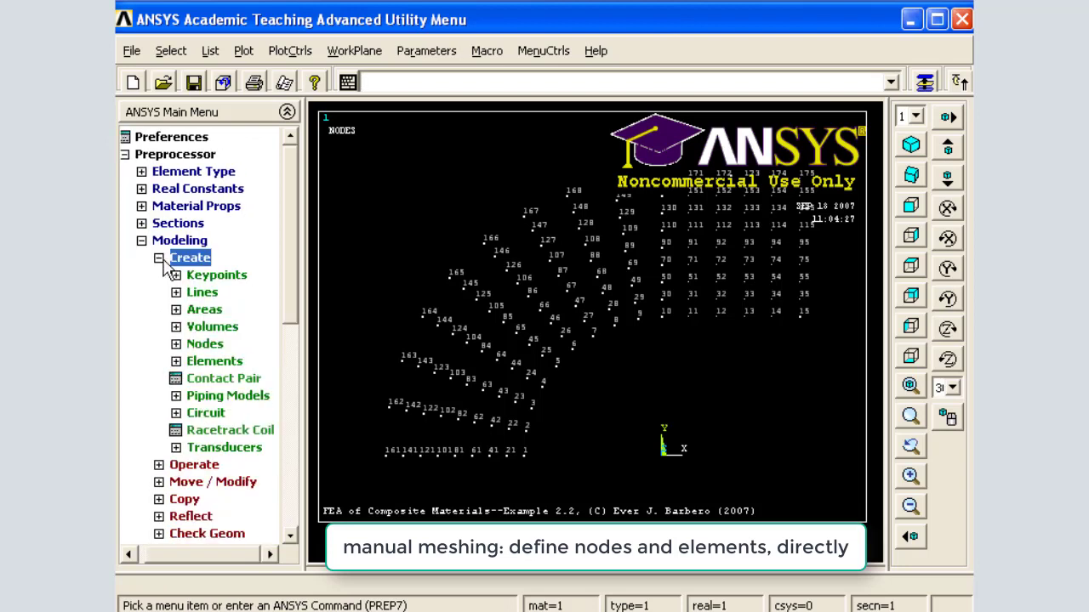
left_click(204, 363)
left_click(212, 396)
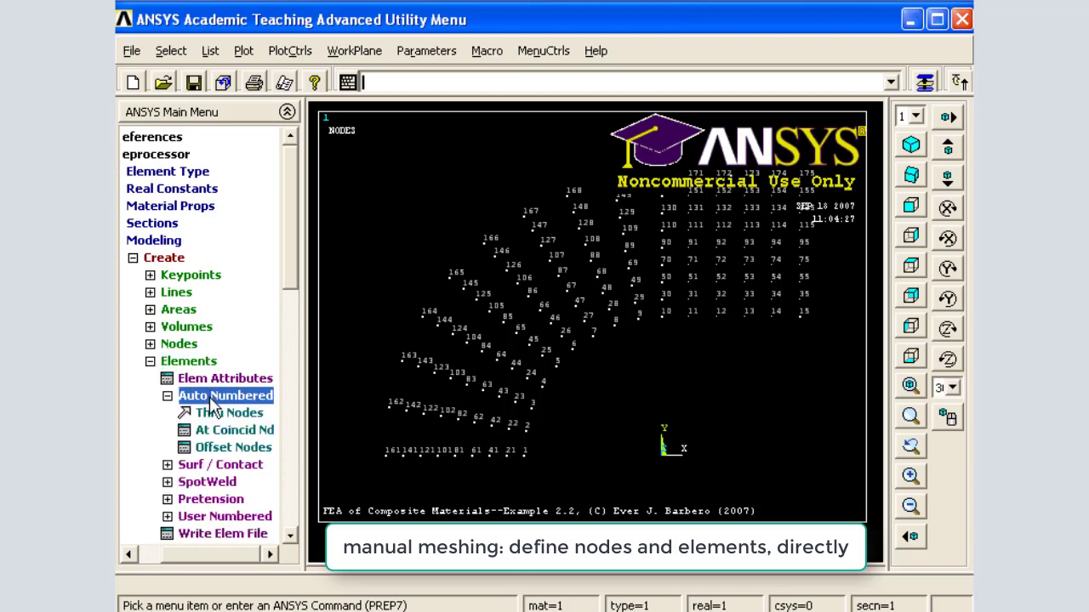
left_click(215, 416)
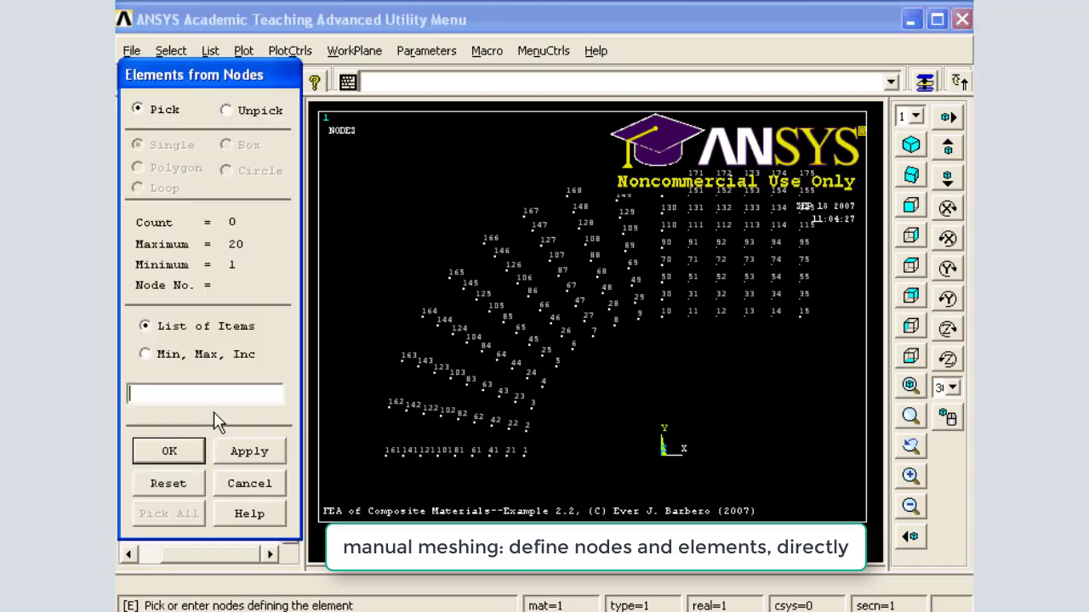
left_click(523, 456)
left_click(527, 428)
left_click(508, 429)
left_click(506, 455)
left_click(171, 451)
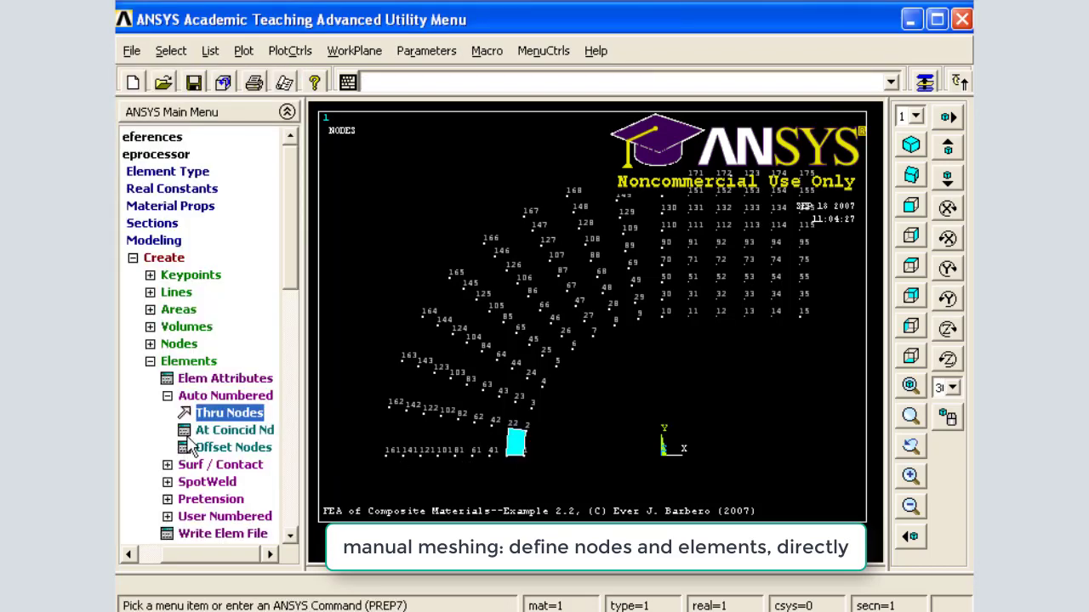
left_click(151, 364)
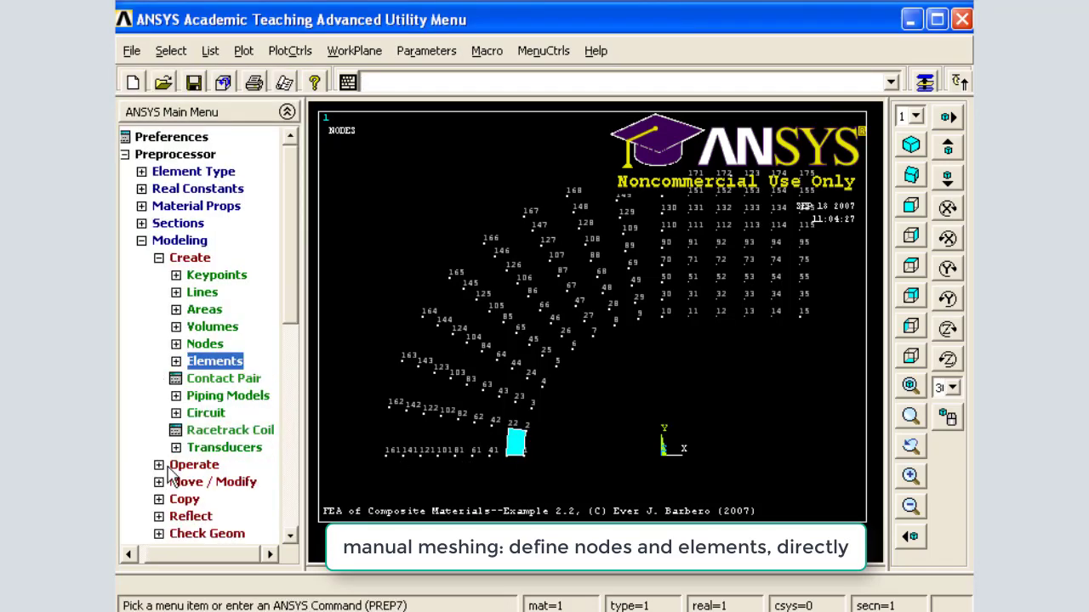
Step: Copy element 1 into a row of 8 elements with node increment 20
left_click(174, 498)
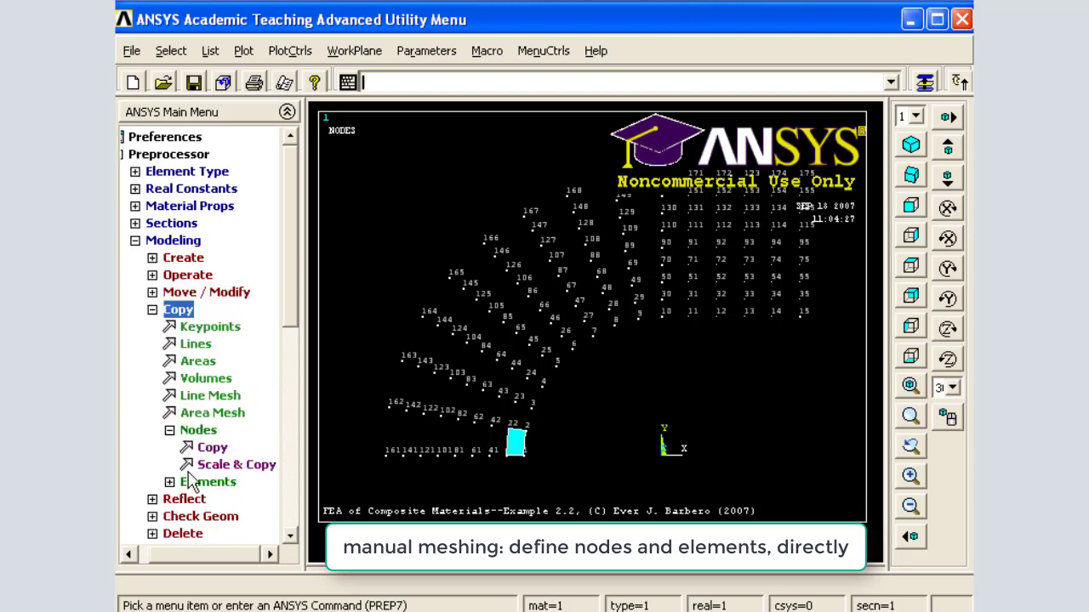
left_click(191, 481)
left_click(223, 465)
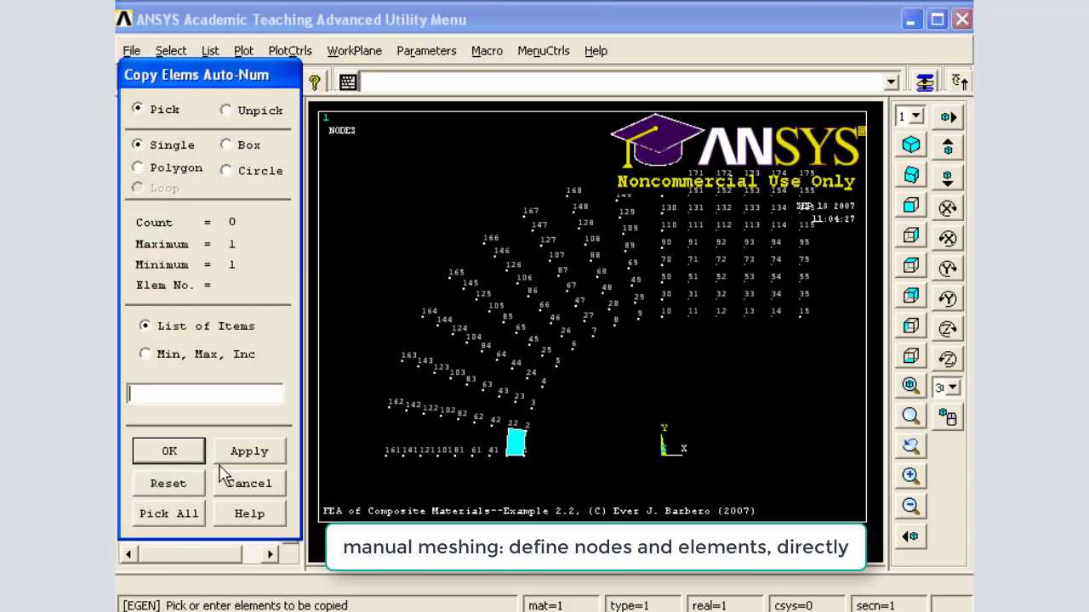
left_click(509, 454)
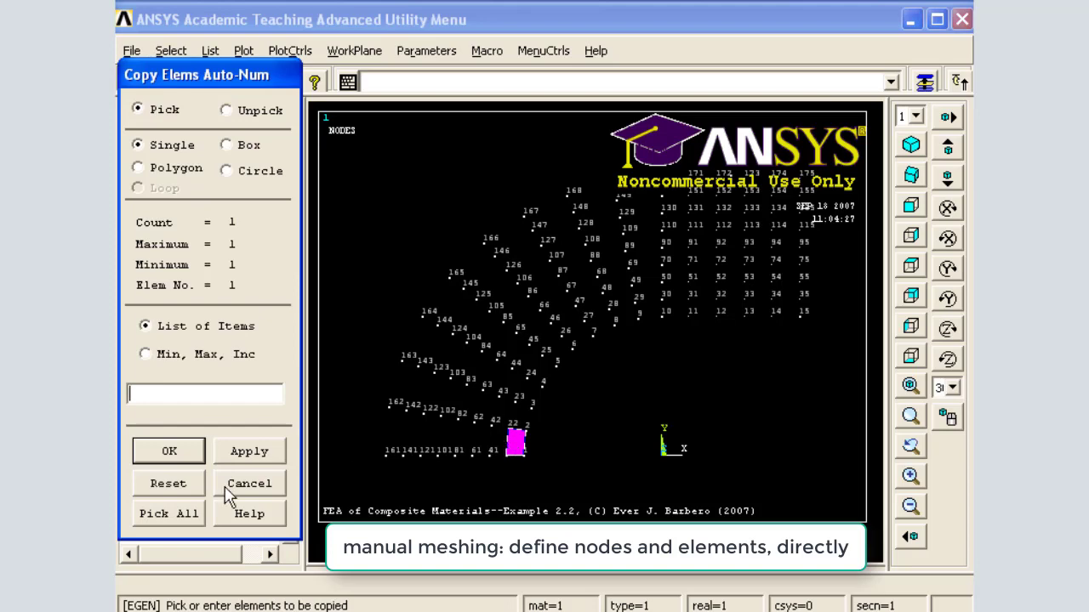
left_click(174, 453)
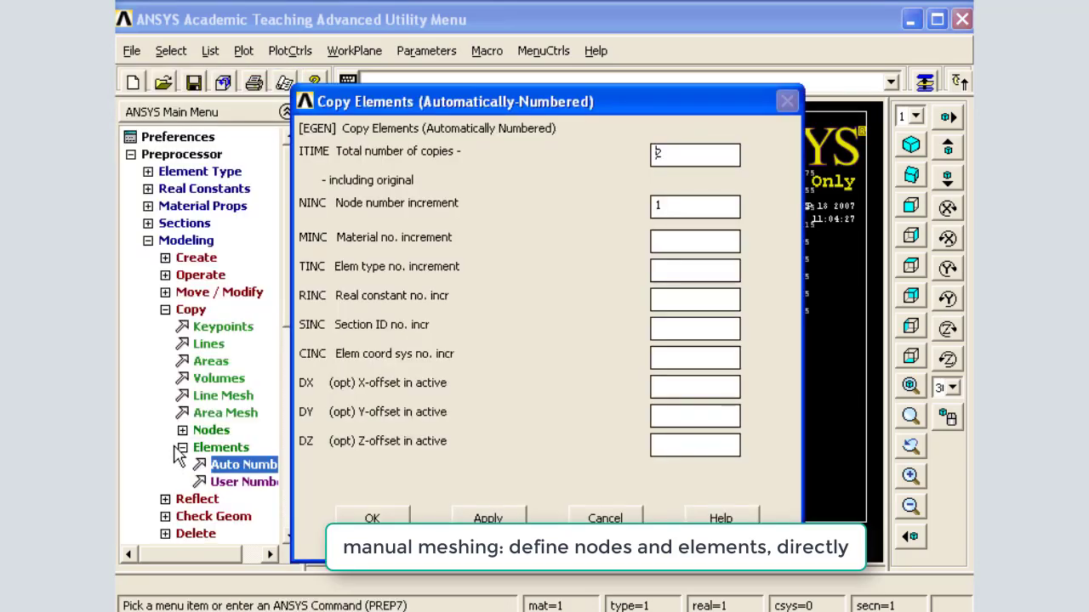
key("Delete")
type("8")
key("Tab")
key("Delete")
type("20")
left_click(372, 518)
Step: Copy the 8-element row 14 times with node increment 1
left_click(257, 465)
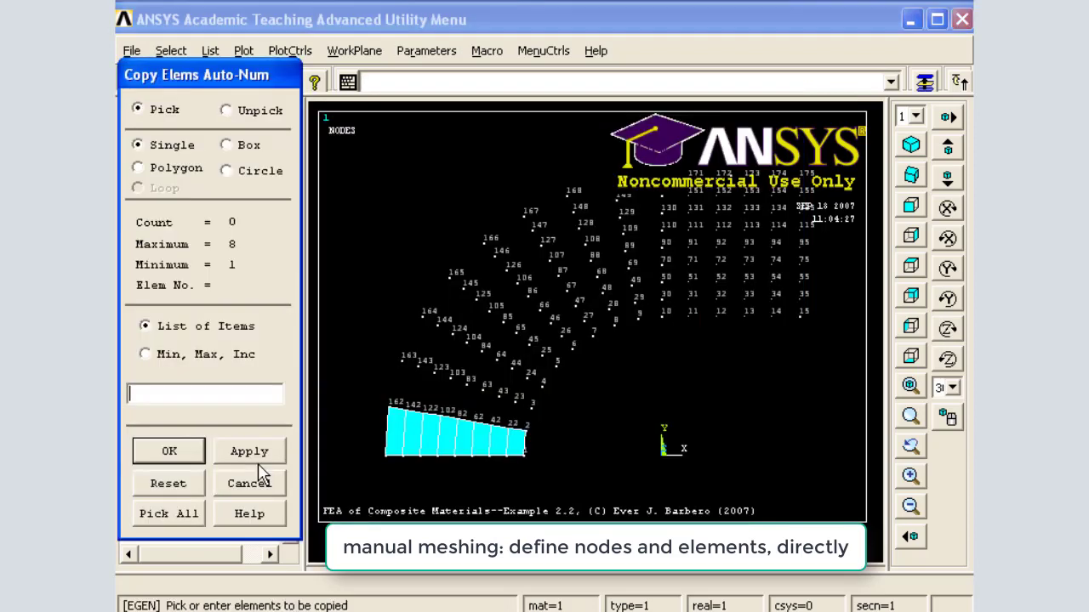
left_click(226, 145)
left_click_drag(533, 477, 355, 422)
left_click(180, 451)
key("BackSpace")
type("14")
key("BackSpace")
key("BackSpace")
type("1")
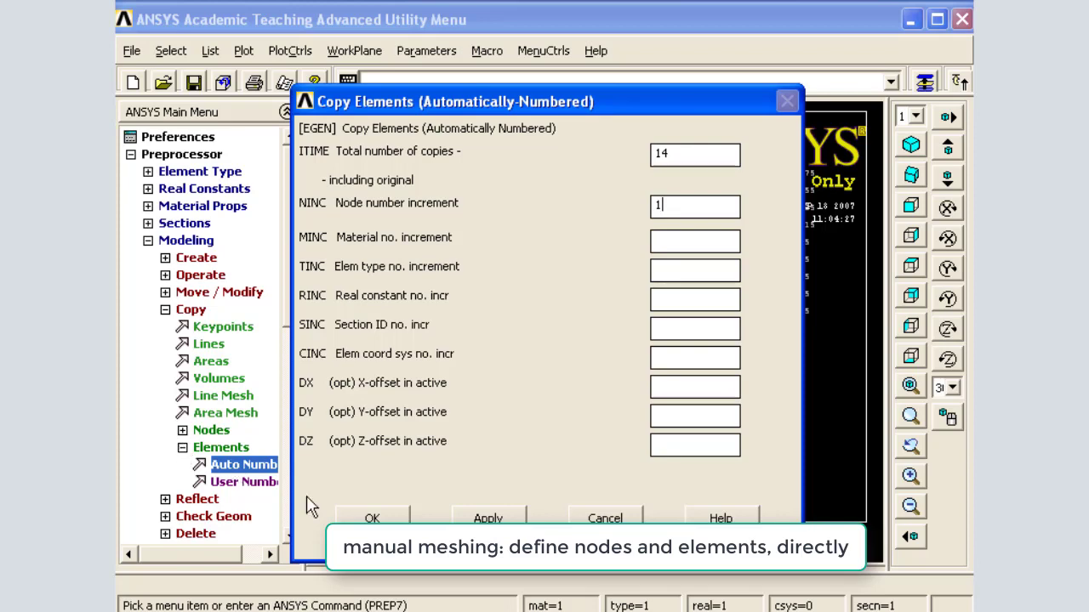
left_click(363, 518)
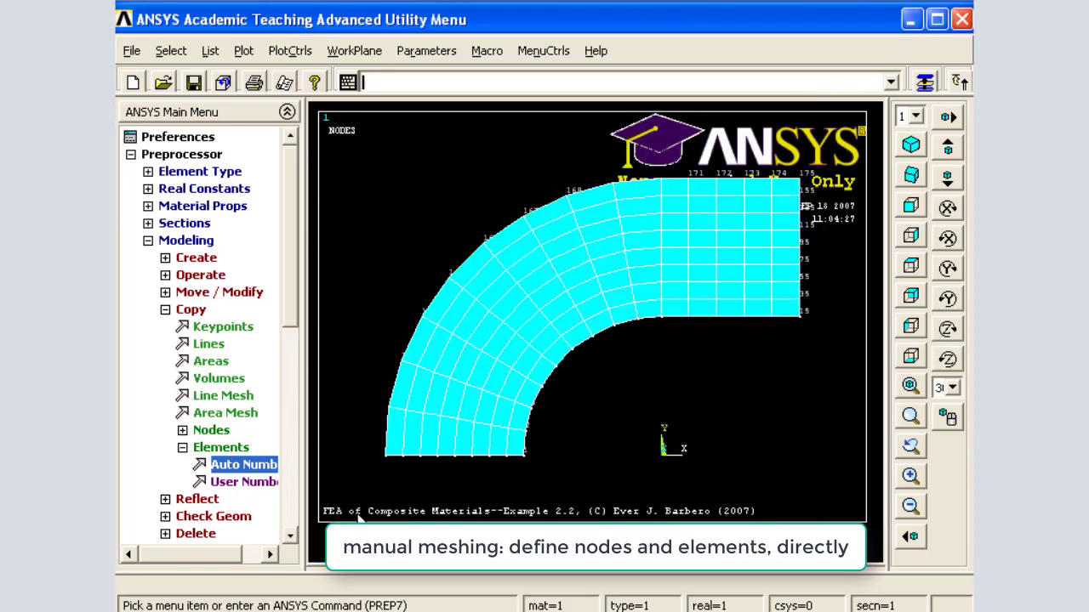
left_click(148, 241)
left_click(131, 154)
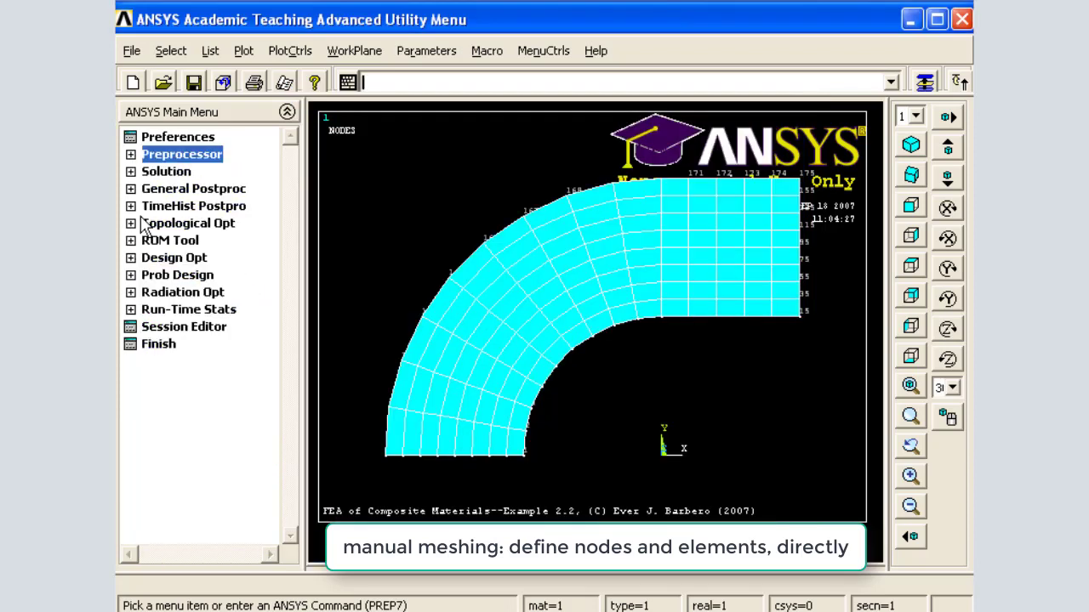
Step: Finish preprocessing and select script lines 2–5 (/PREP7, element type, real constant) in Notepad++
left_click(159, 346)
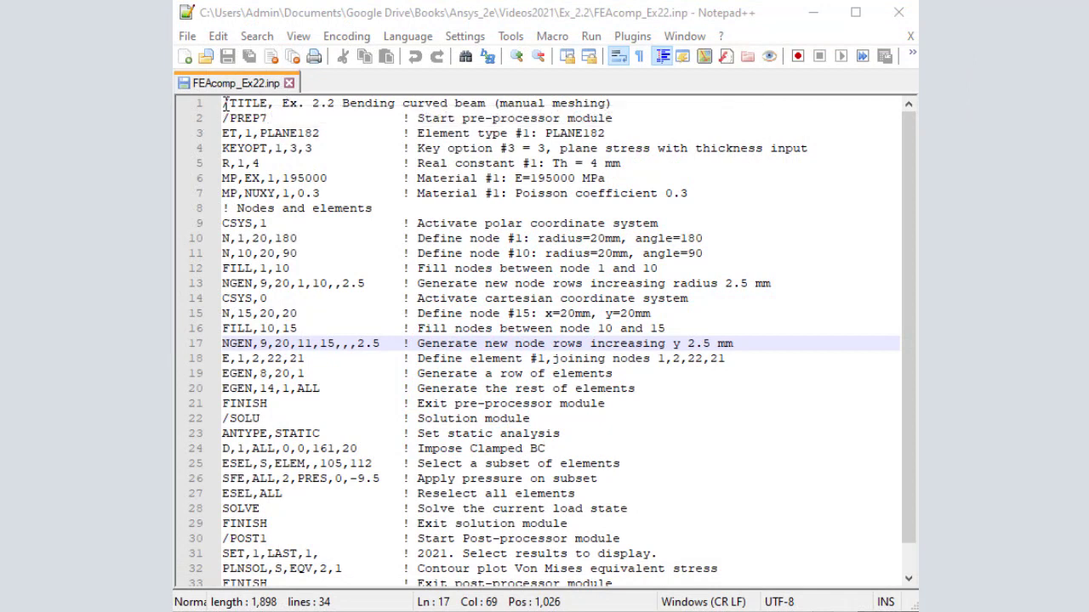
key("ctrl+Home")
key("shift+Down")
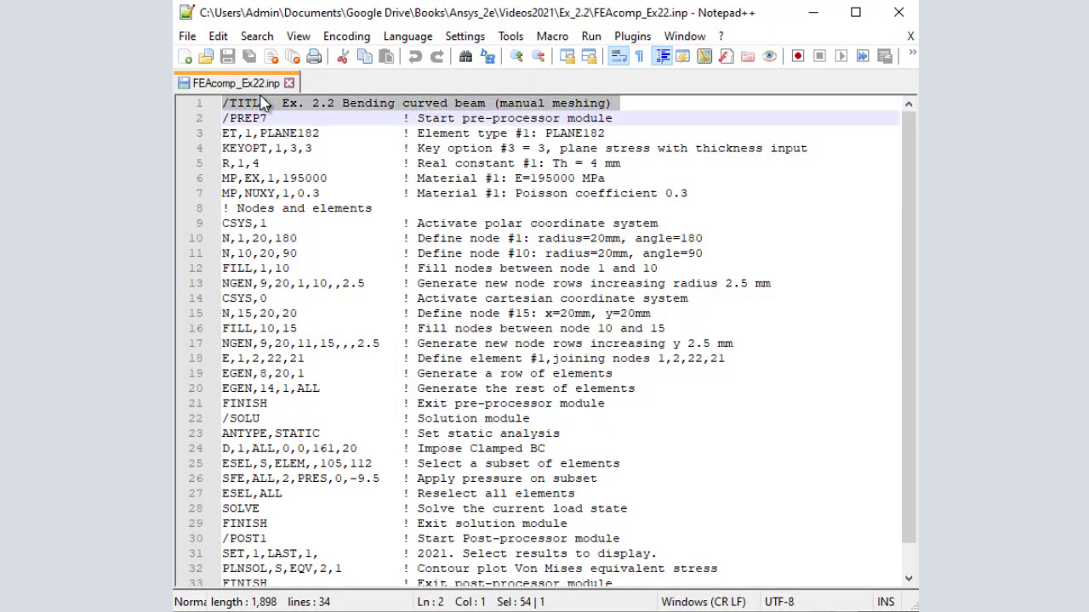
key("Down")
key("Up")
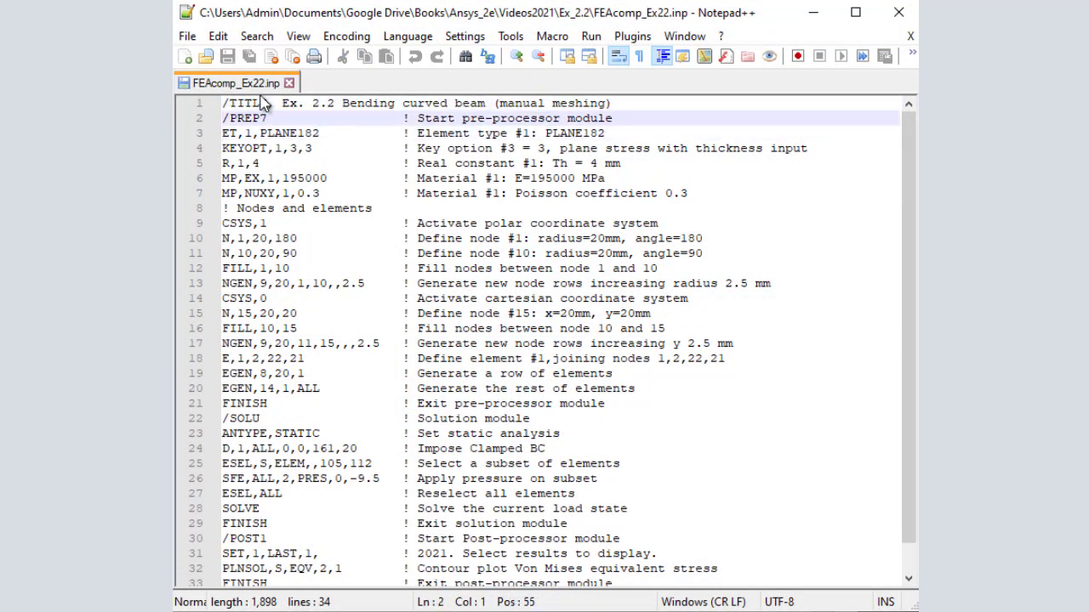
key("shift+Down")
key("shift+Down")
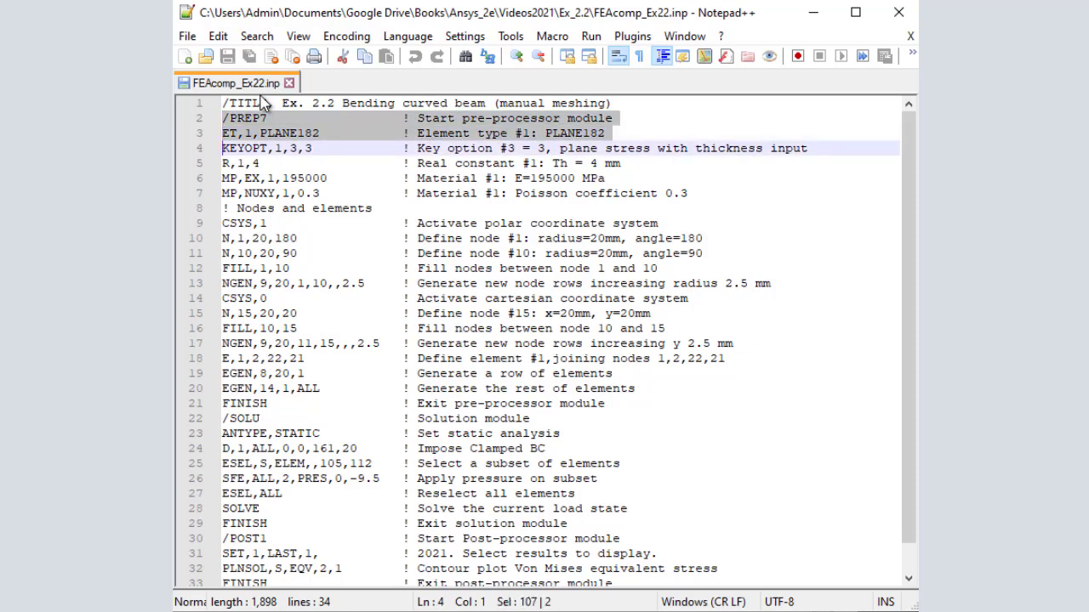
key("shift+Down")
key("shift+Down")
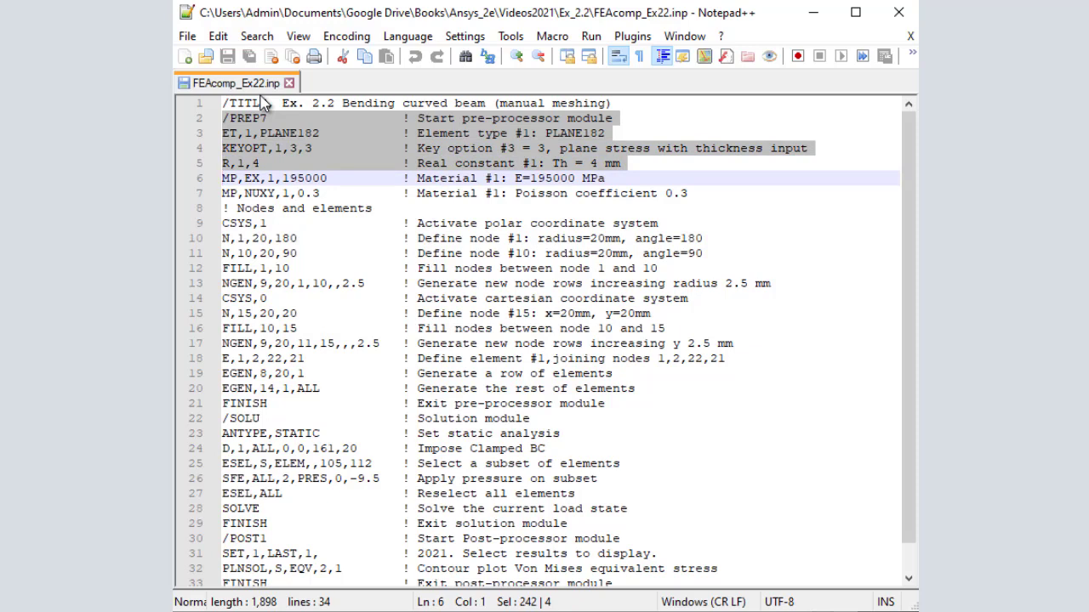
Step: Select the material lines 6–7, then the node-generation lines 8–17
key("Up")
key("Down")
key("shift+Down")
key("shift+Down")
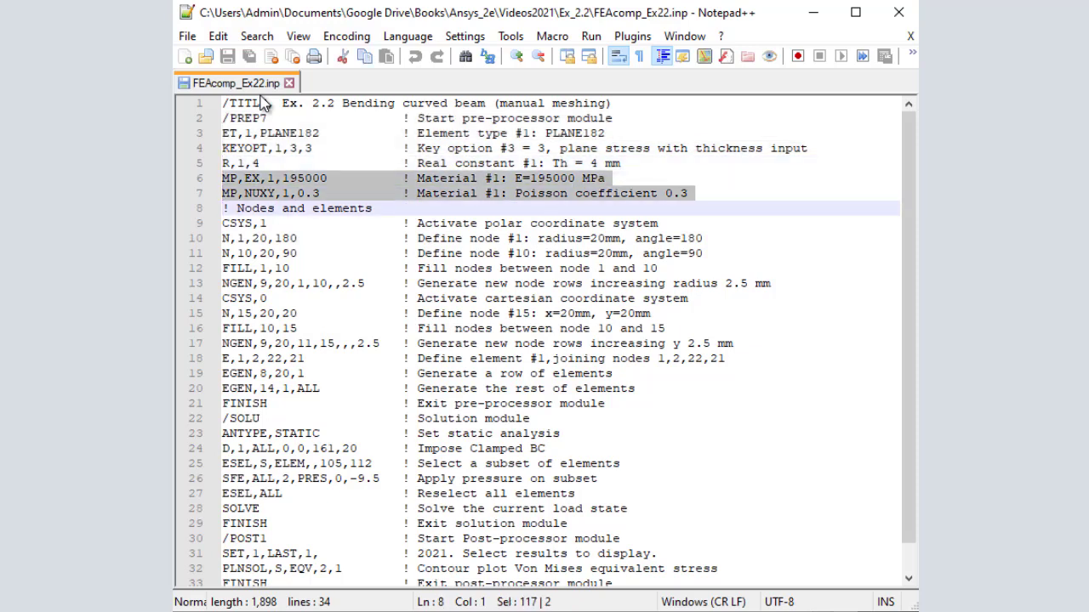
key("Up")
key("Down")
key("shift+Down")
key("shift+Down")
key("shift+Down")
key("shift+Down")
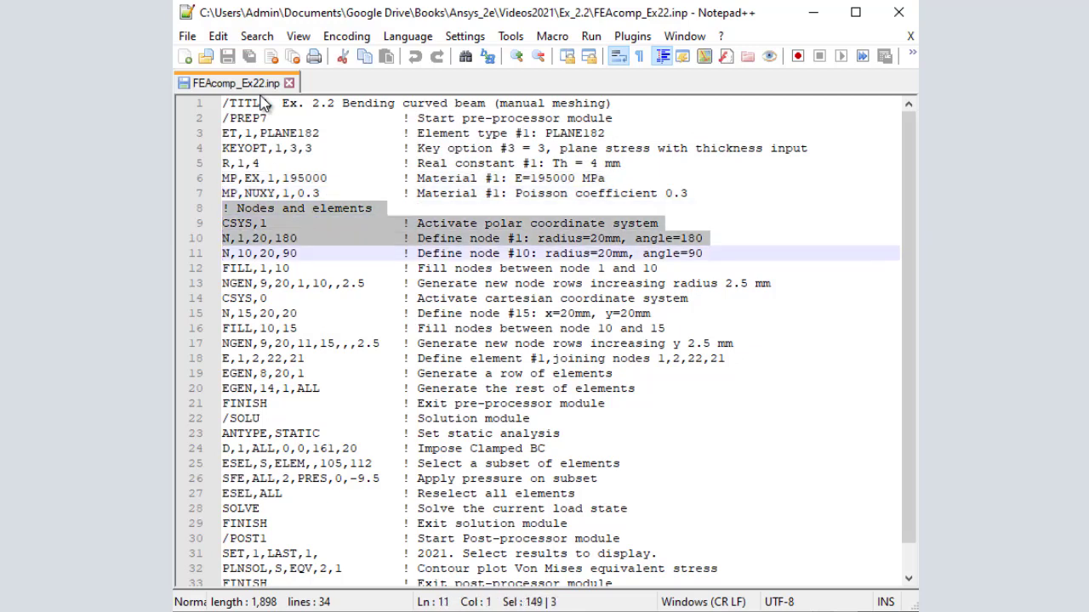
key("shift+Down")
key("shift+Down")
key("shift+Down")
key("shift+Down")
key("shift+Down")
key("shift+Down")
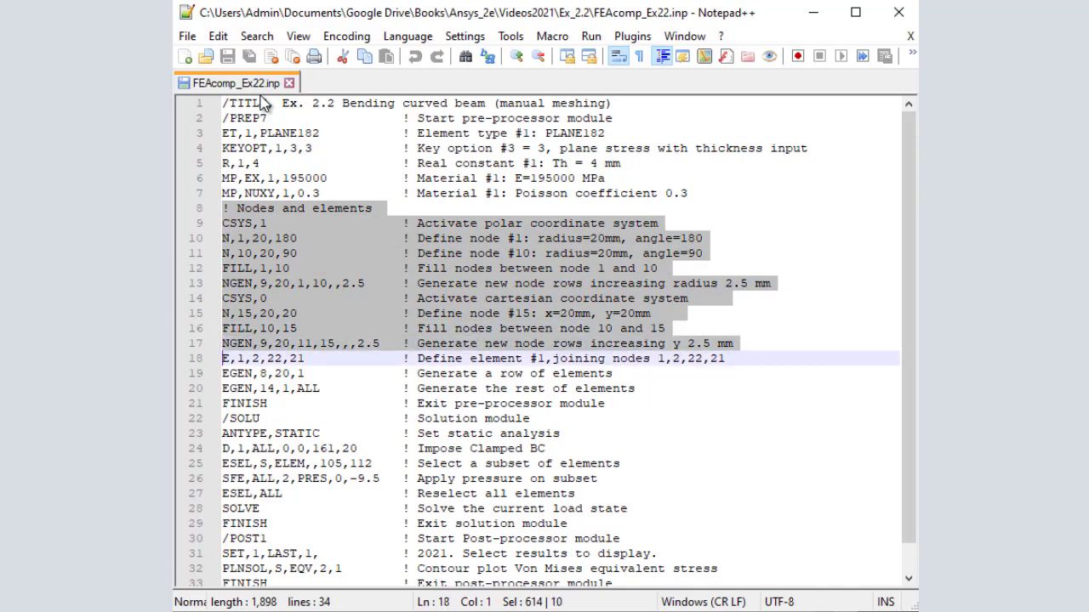
key("Up")
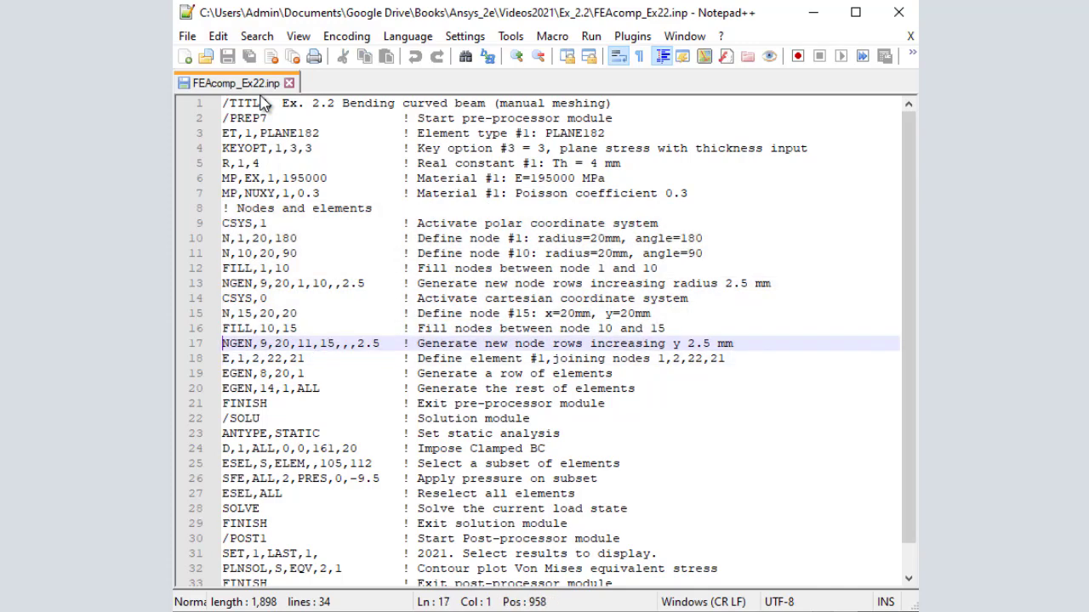
key("Down")
Step: Step through the script's element-generation, FINISH, clamped-support and pressure lines
key("shift+Down")
key("shift+Down")
key("shift+Down")
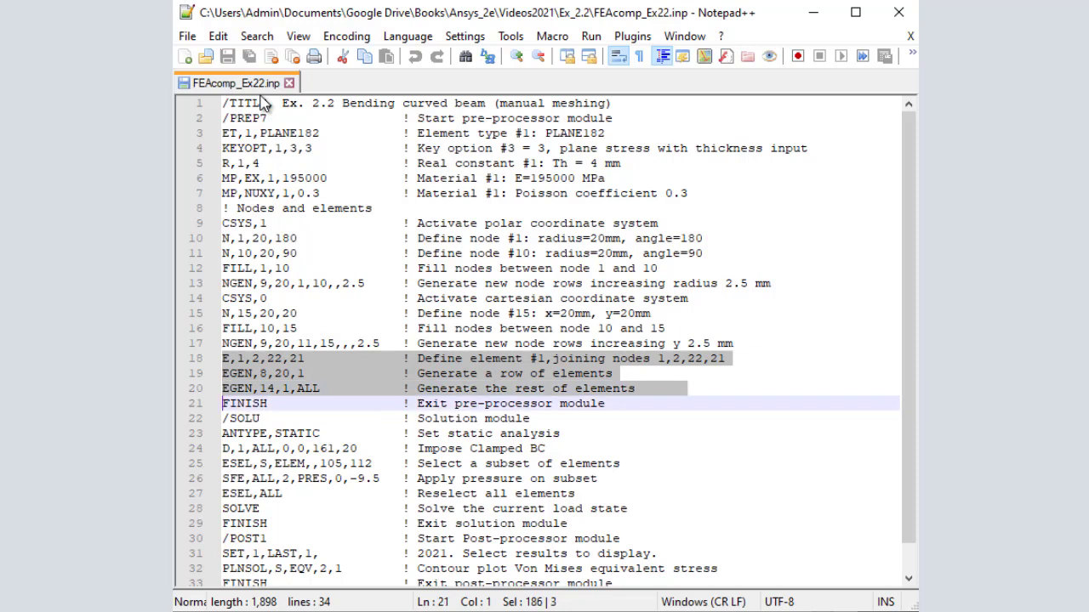
key("shift+Down")
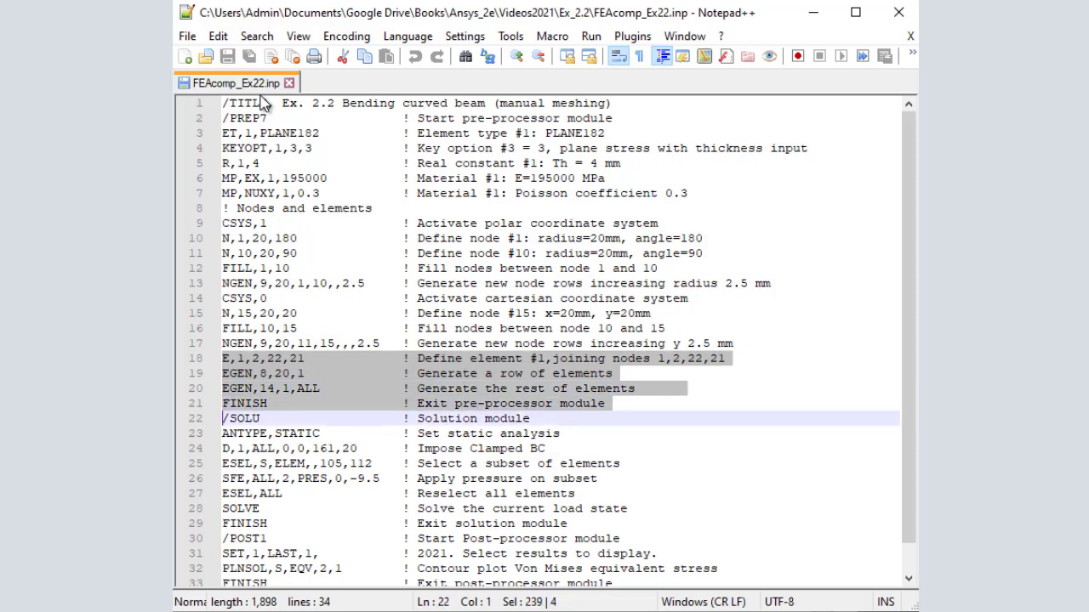
key("Right")
key("shift+Down")
key("shift+Down")
key("shift+Down")
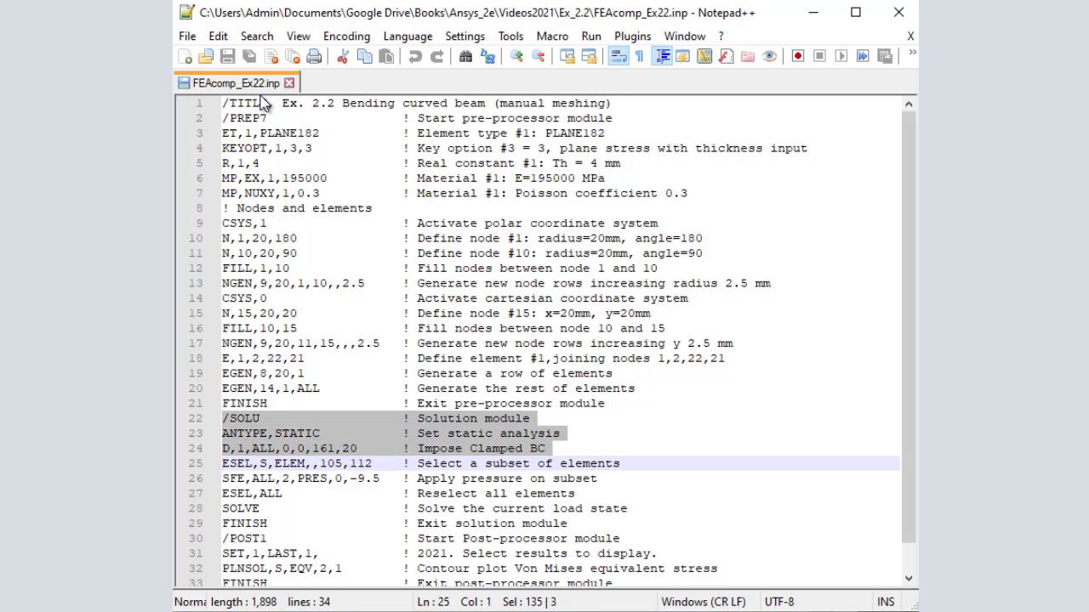
key("Right")
key("shift+Down")
key("shift+Down")
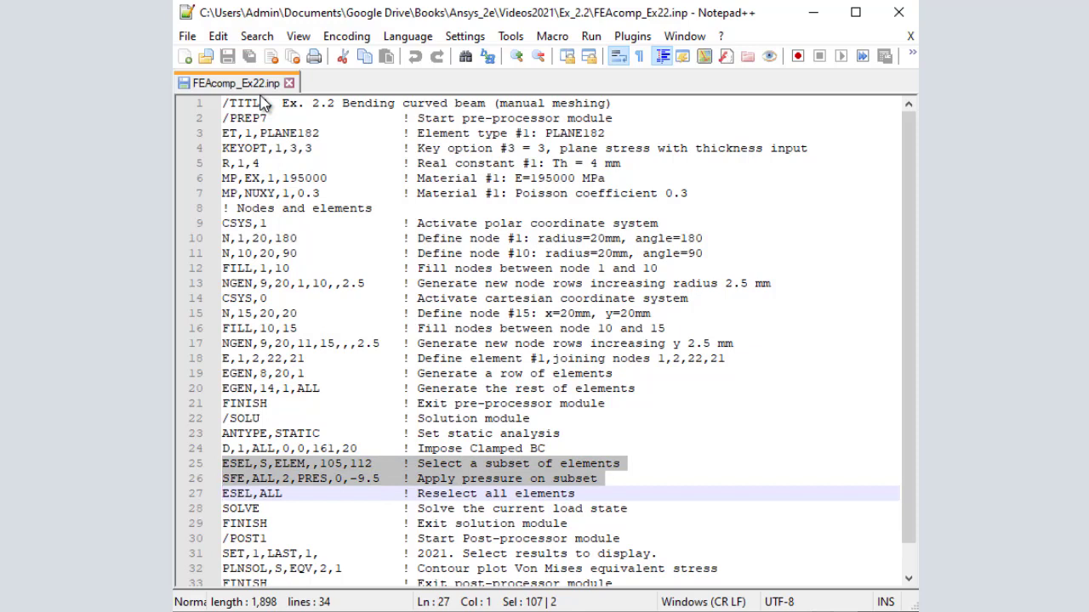
key("Right")
Step: Step through the SOLVE, results-selection and von Mises contour plot lines, ending on the stress contour
key("shift+Down")
key("shift+Down")
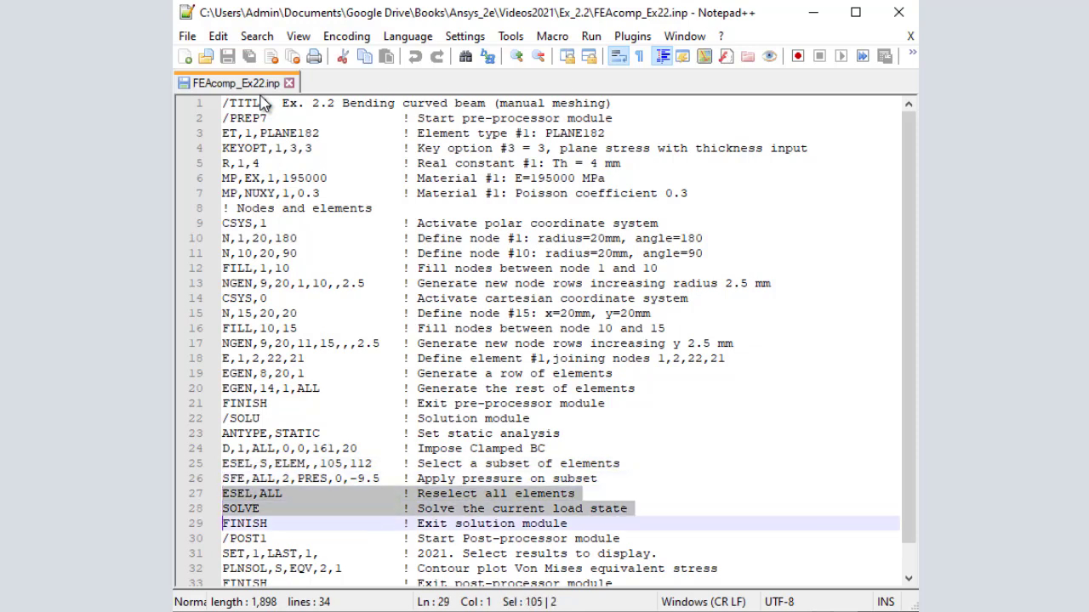
key("shift+Down")
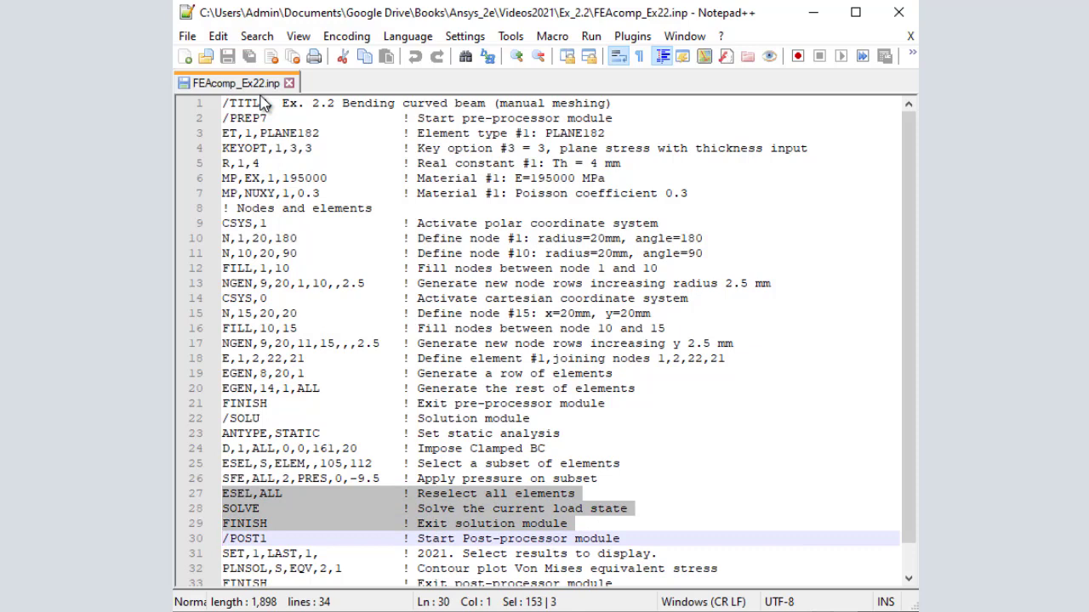
key("Right")
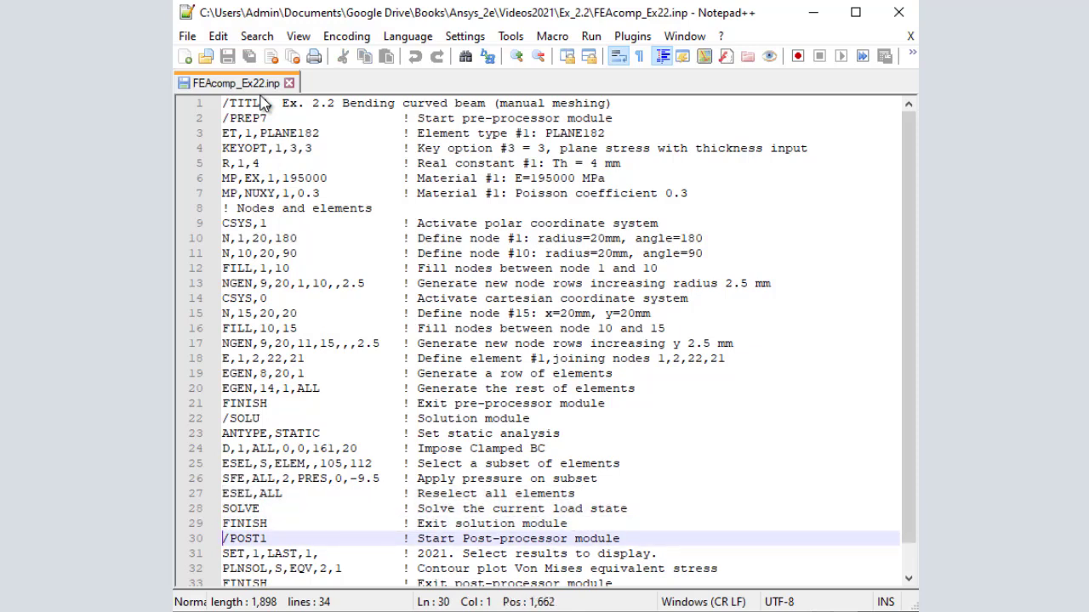
key("Down")
key("shift+Down")
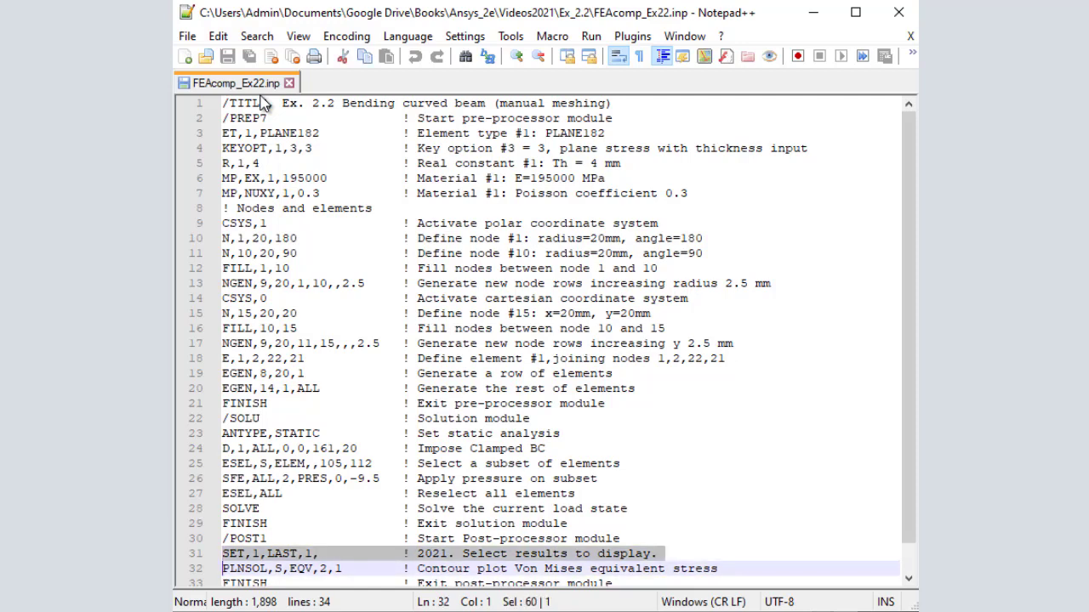
scroll(262, 103, "down", 1)
key("Right")
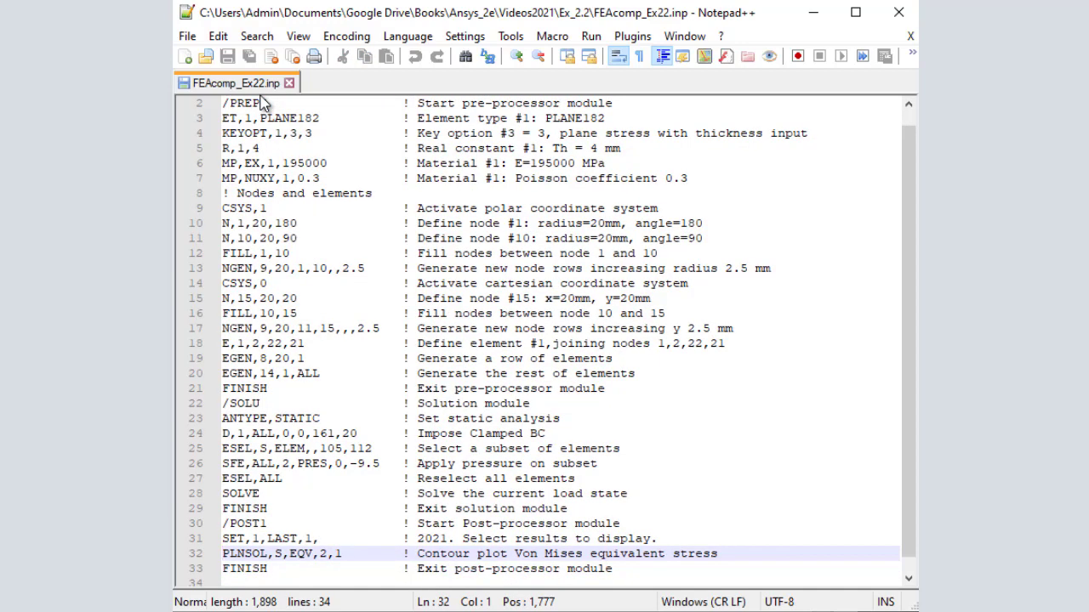
key("shift+Down")
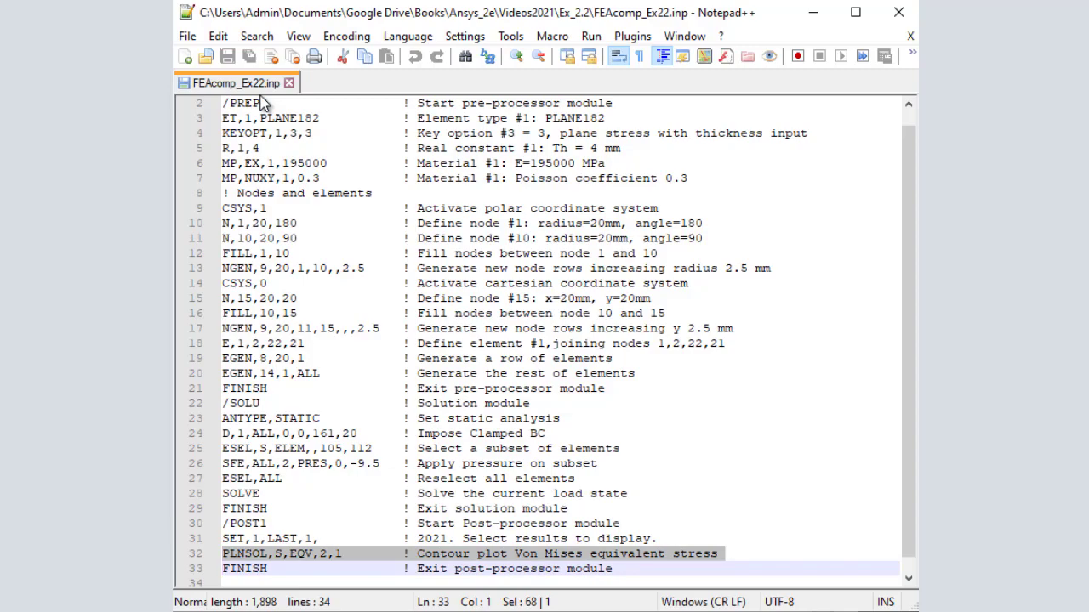
scroll(262, 102, "down", 1)
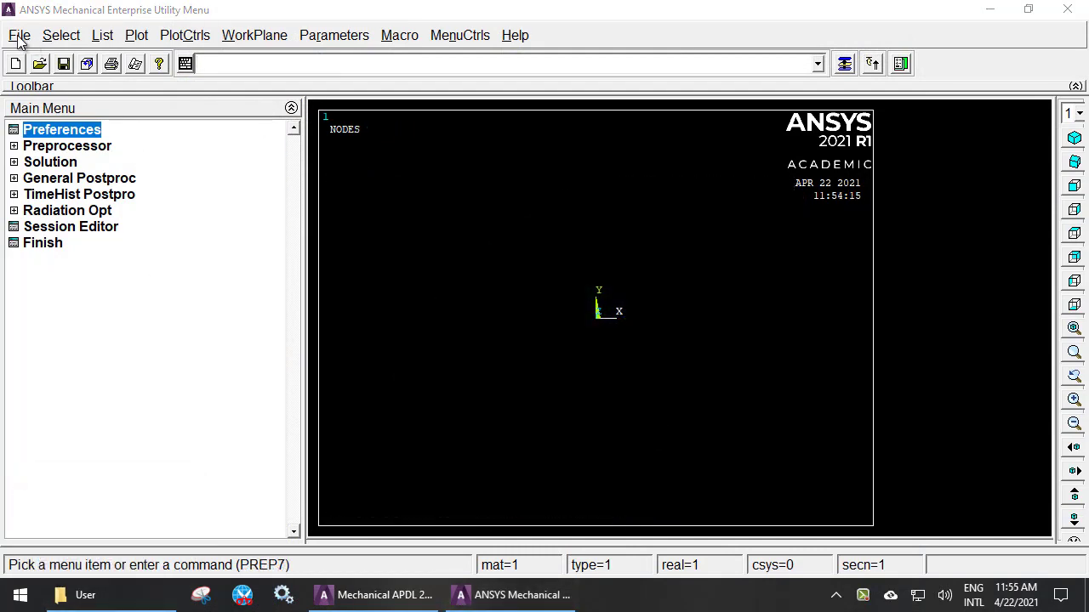
Step: Read FEAcomp_Ex22.inp as input and dismiss the 'Solution is done!' note
left_click(19, 35)
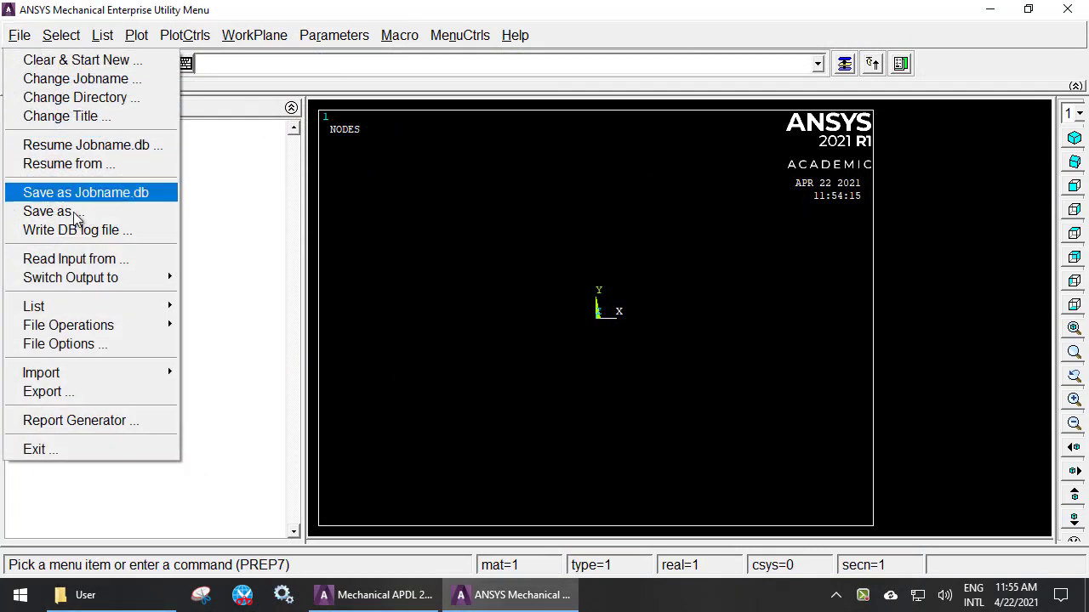
left_click(74, 259)
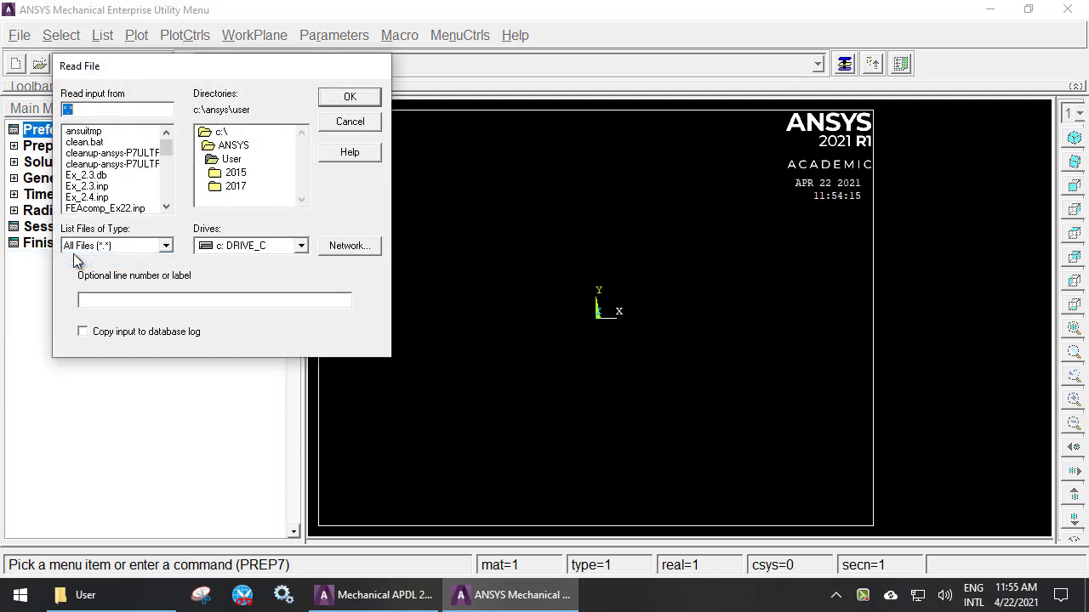
left_click(114, 208)
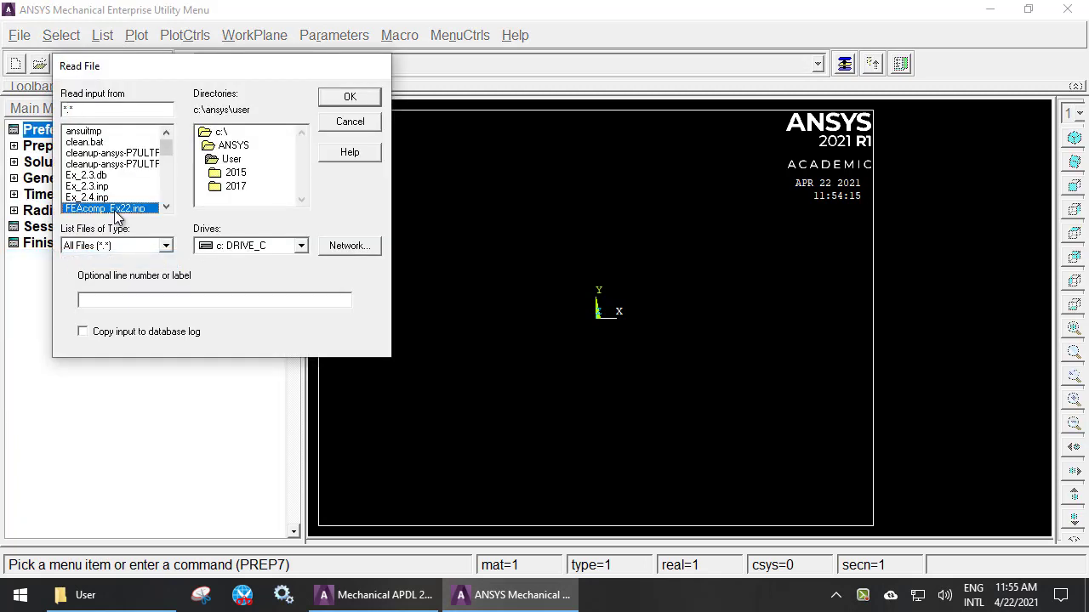
left_click(350, 96)
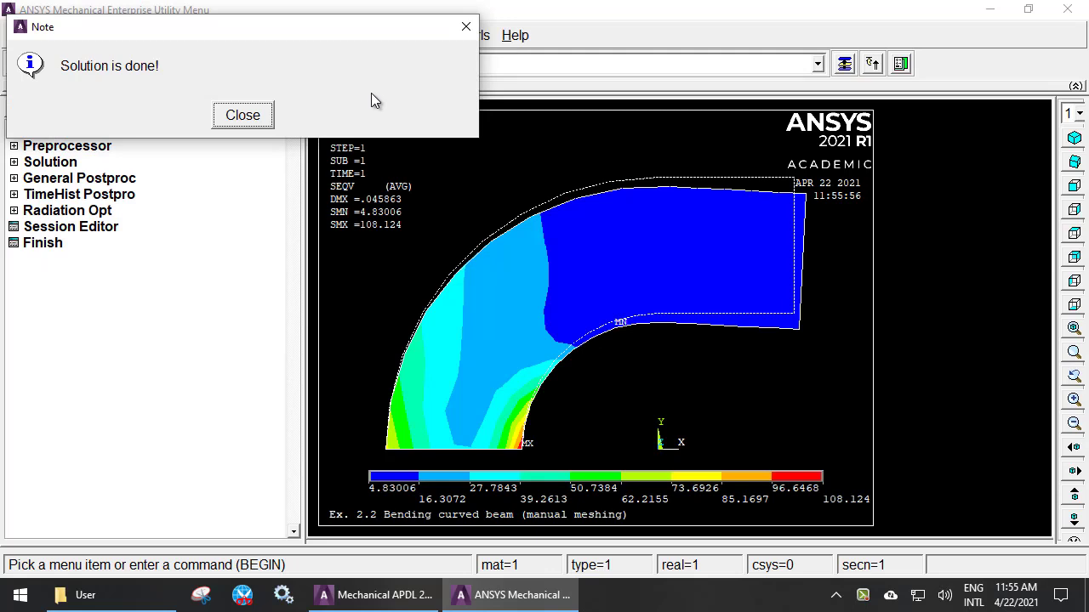
left_click(259, 121)
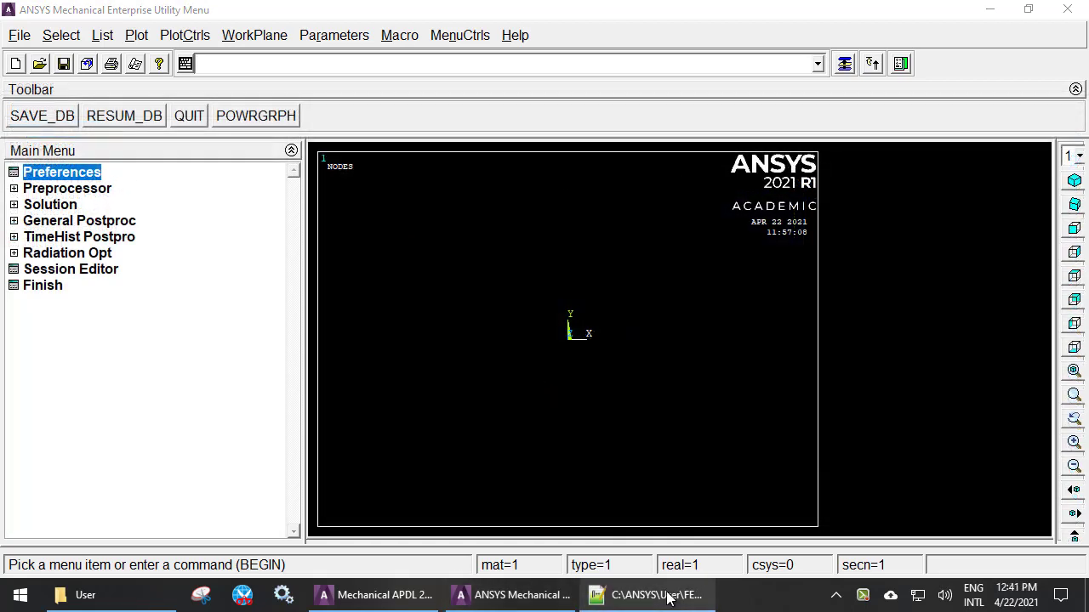
Step: Run the script's opening lines through KEYOPT in the ANSYS command box
left_click(668, 600)
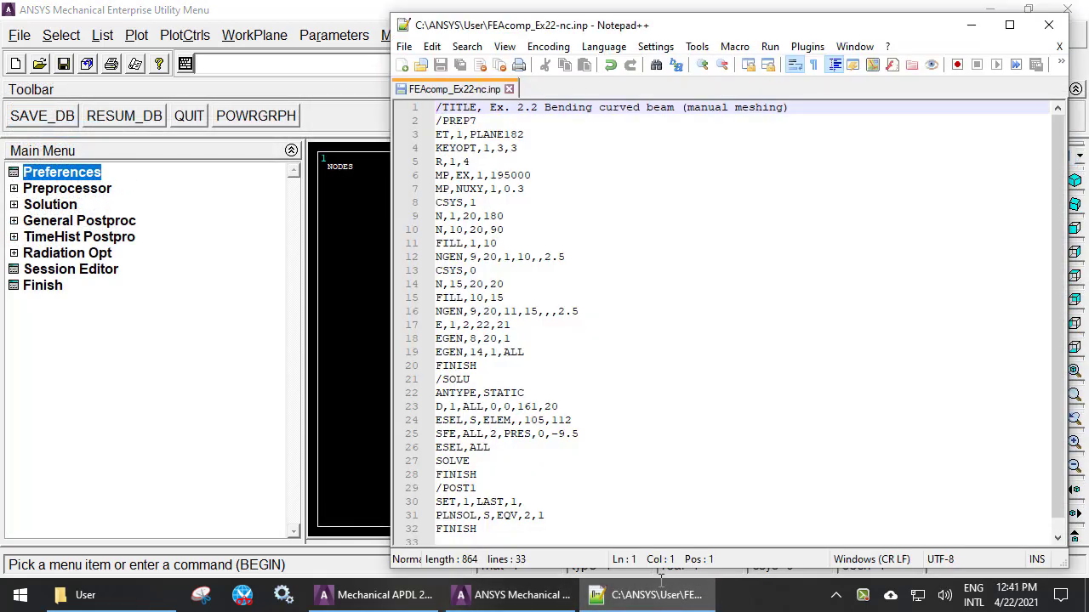
key("shift+Down")
key("shift+Down")
key("shift+Down")
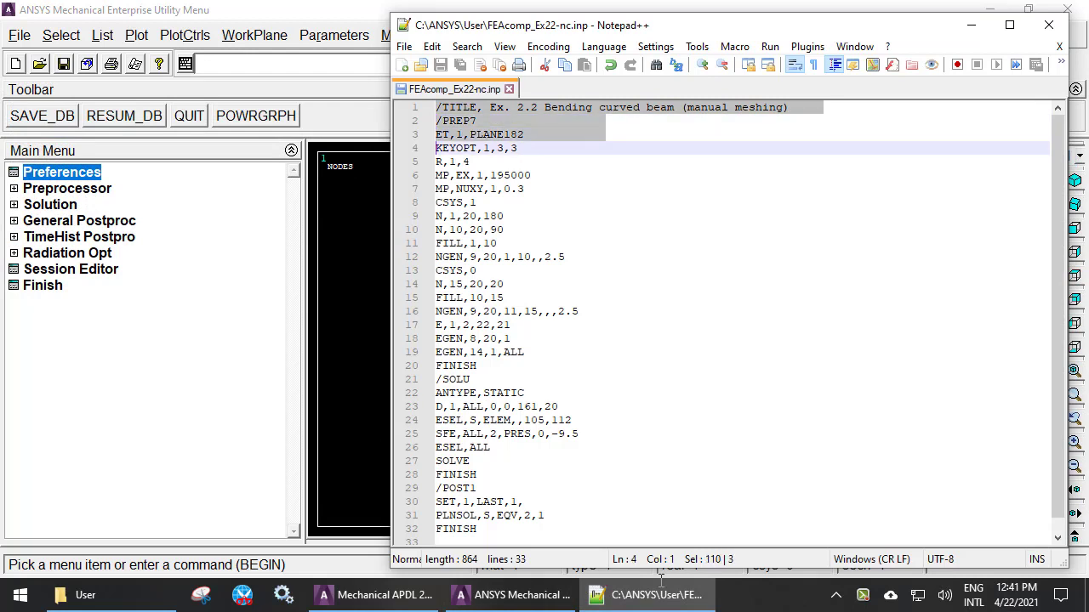
key("shift+Down")
key("shift+Down")
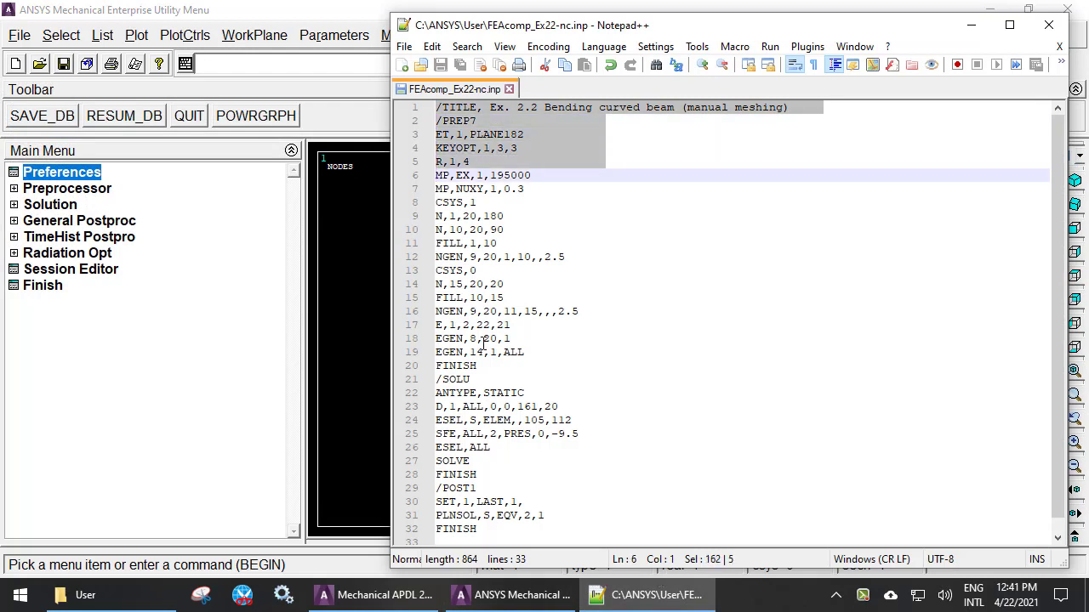
left_click(660, 582)
left_click(298, 62)
key("ctrl+v")
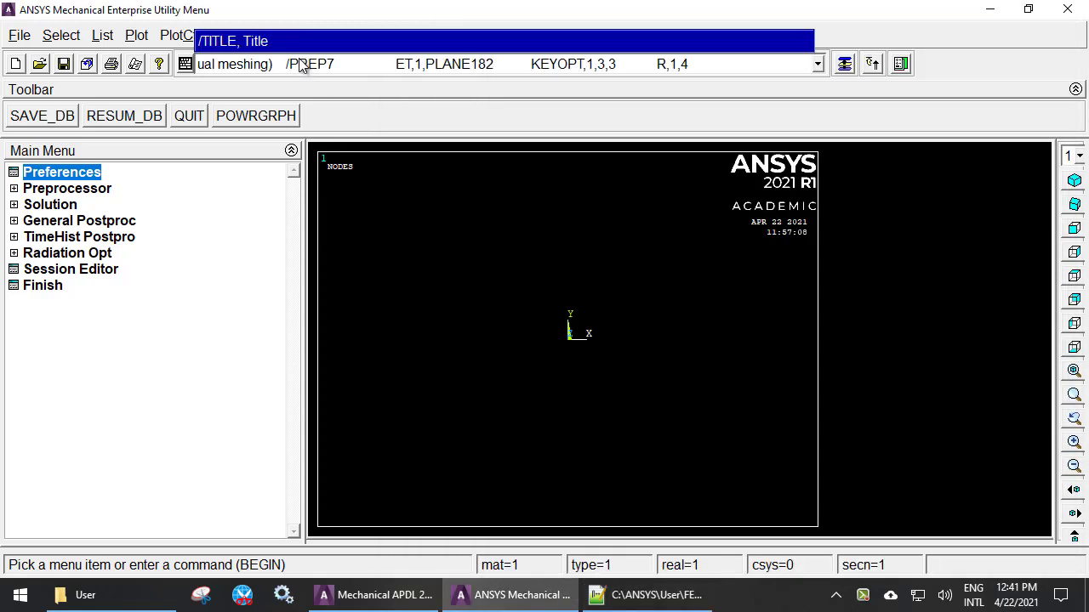
key("Return")
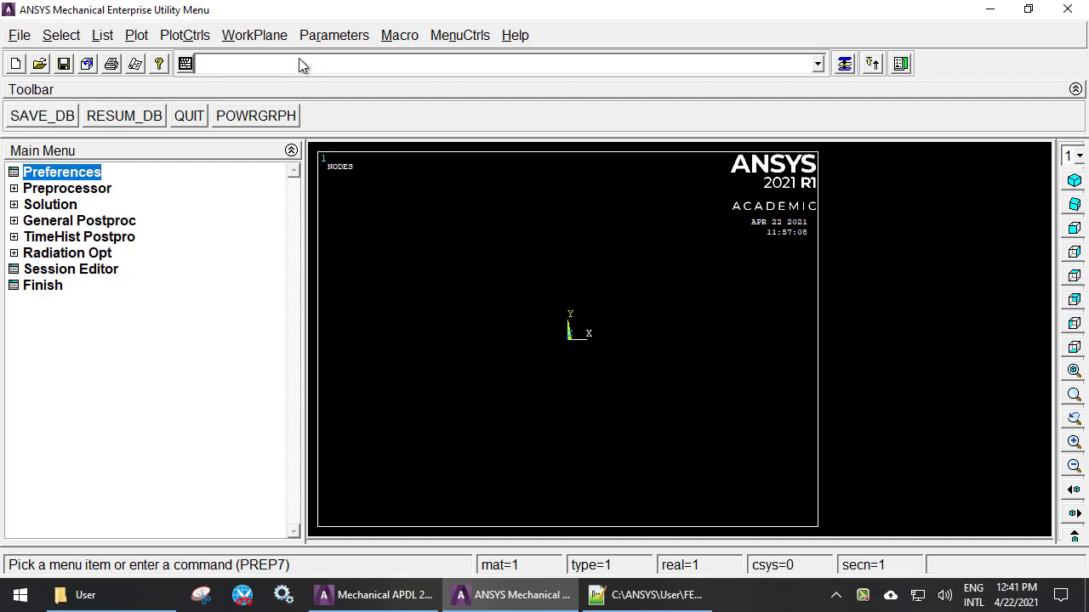
Step: Run the script's two material property lines in ANSYS
left_click(653, 595)
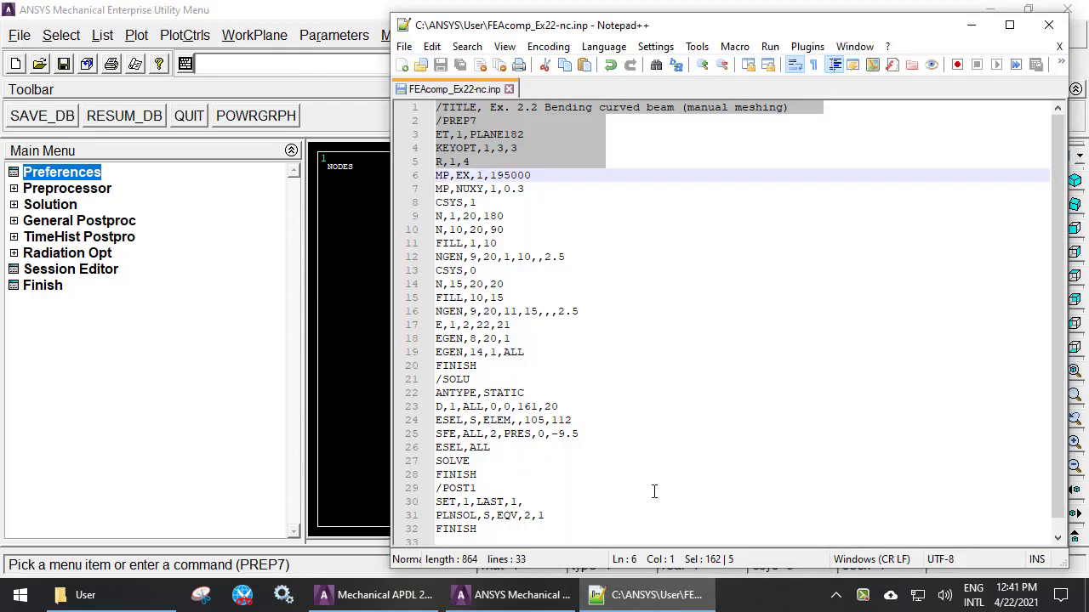
key("Right")
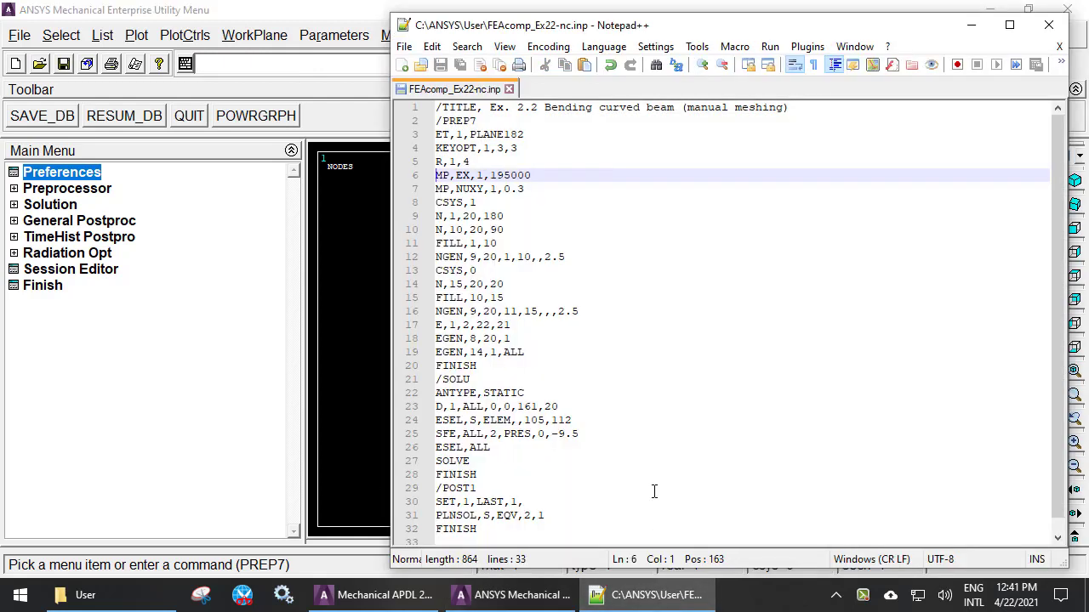
key("shift+Down")
key("shift+Down")
key("ctrl+c")
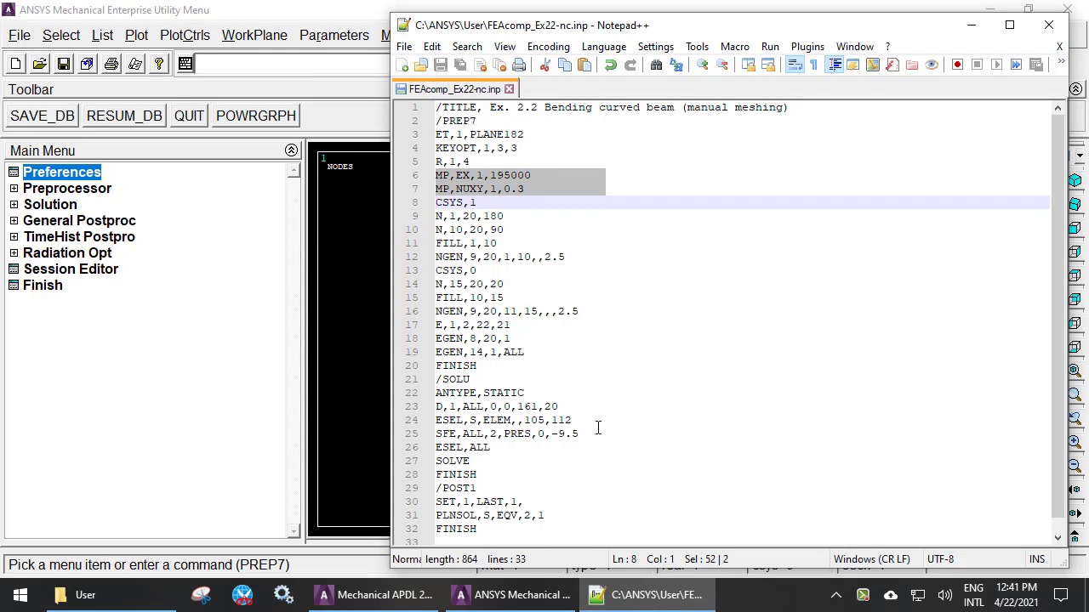
left_click(228, 66)
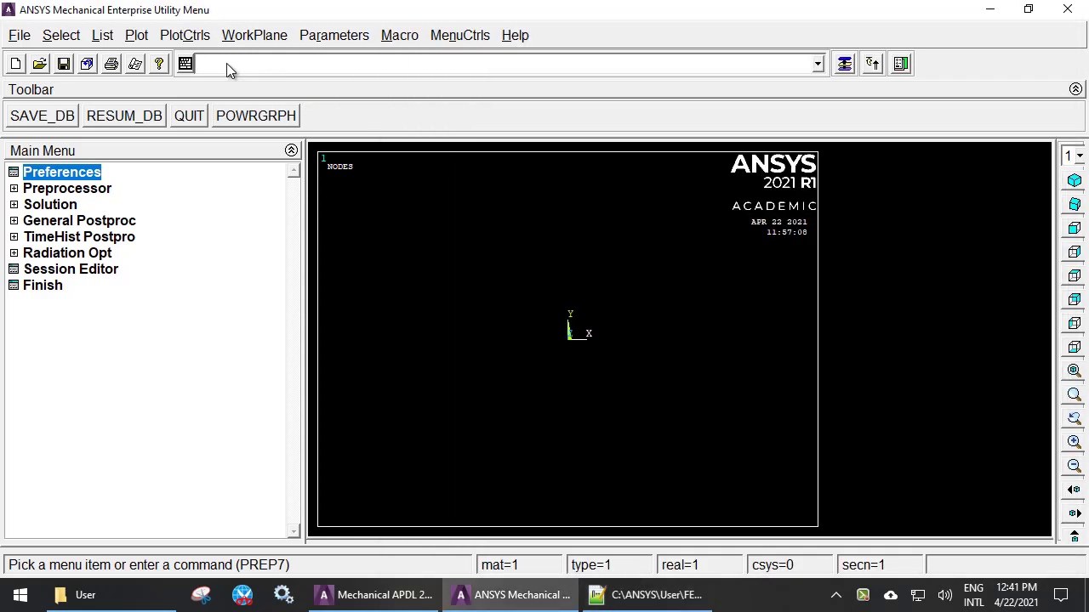
key("ctrl+v")
key("Return")
Step: Select the CSYS,1 and N,1,20,180 lines in the script
left_click(638, 594)
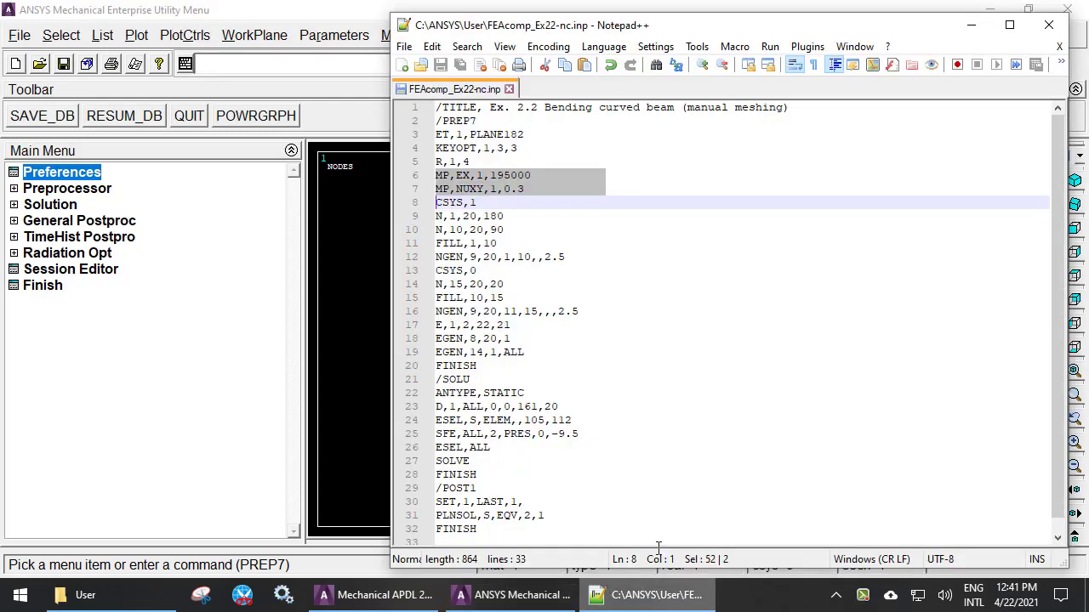
key("Left")
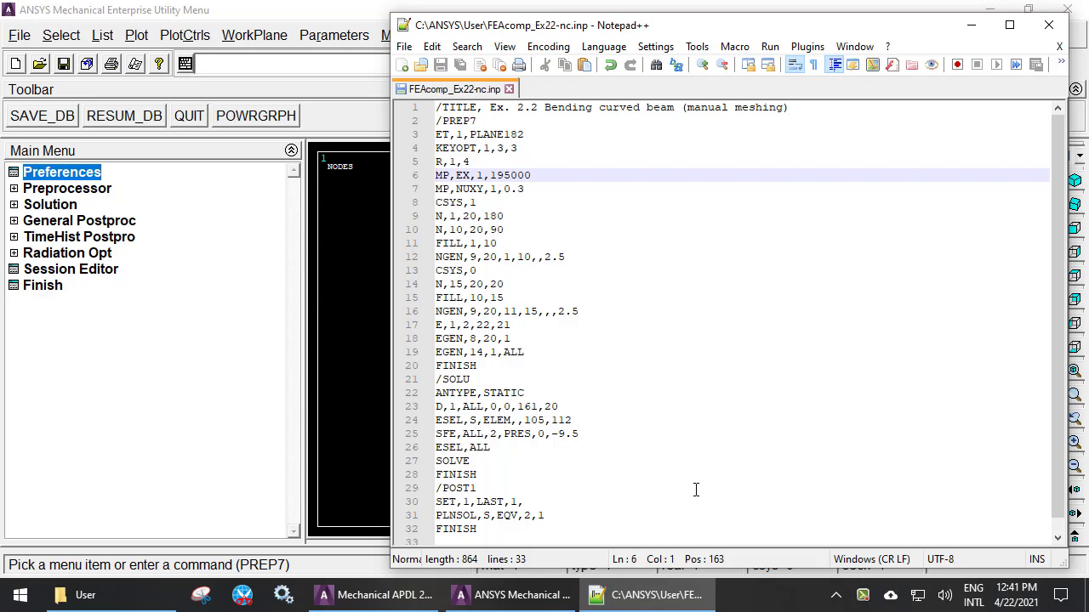
key("Down")
key("Down")
key("shift+Down")
key("shift+Down")
key("ctrl+c")
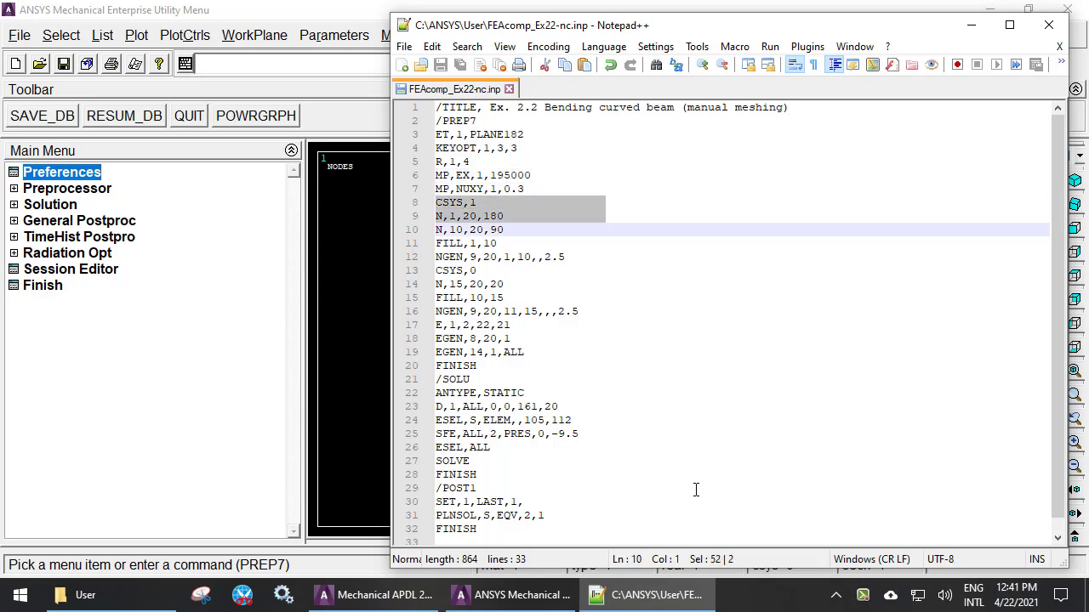
Step: Switch to cylindrical coordinates and create node 1 at radius 20, angle 180
left_click(353, 64)
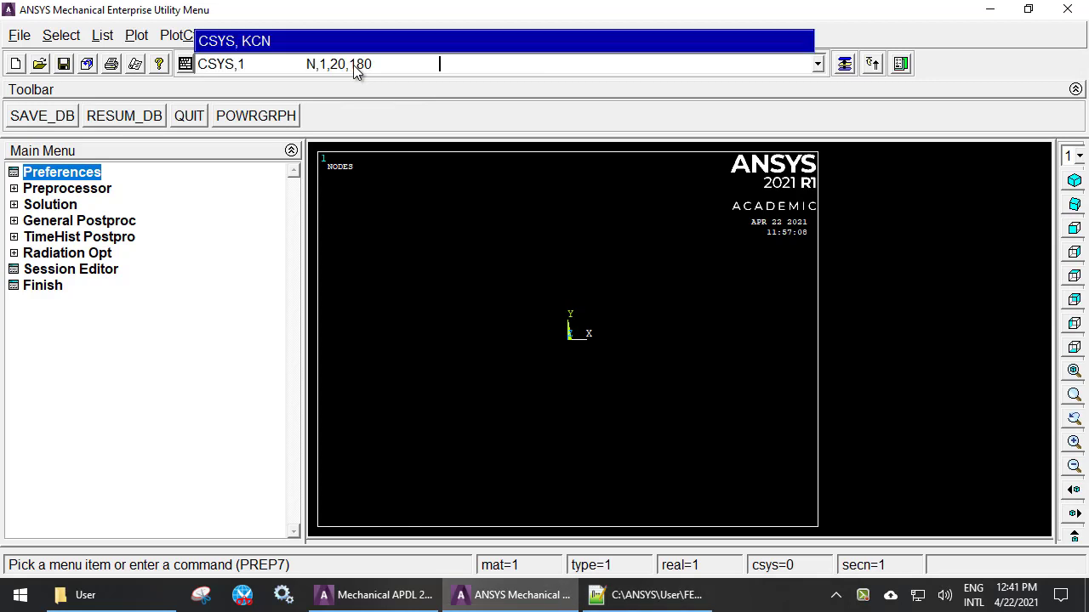
key("ctrl+v")
key("Return")
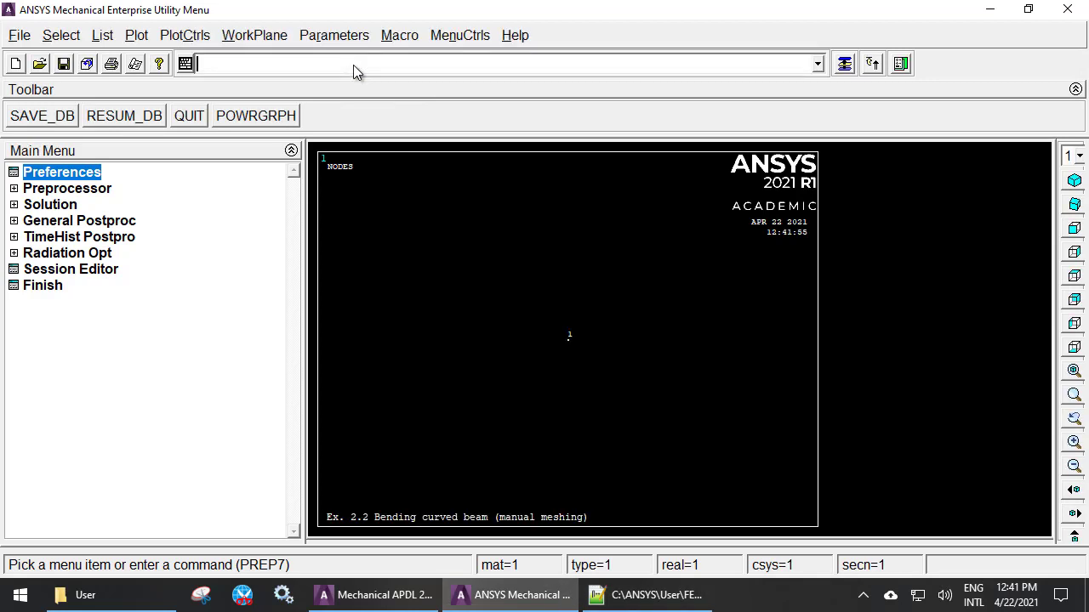
Step: Create node 10 at radius 20, angle 90 with N,10,20,90
left_click(691, 596)
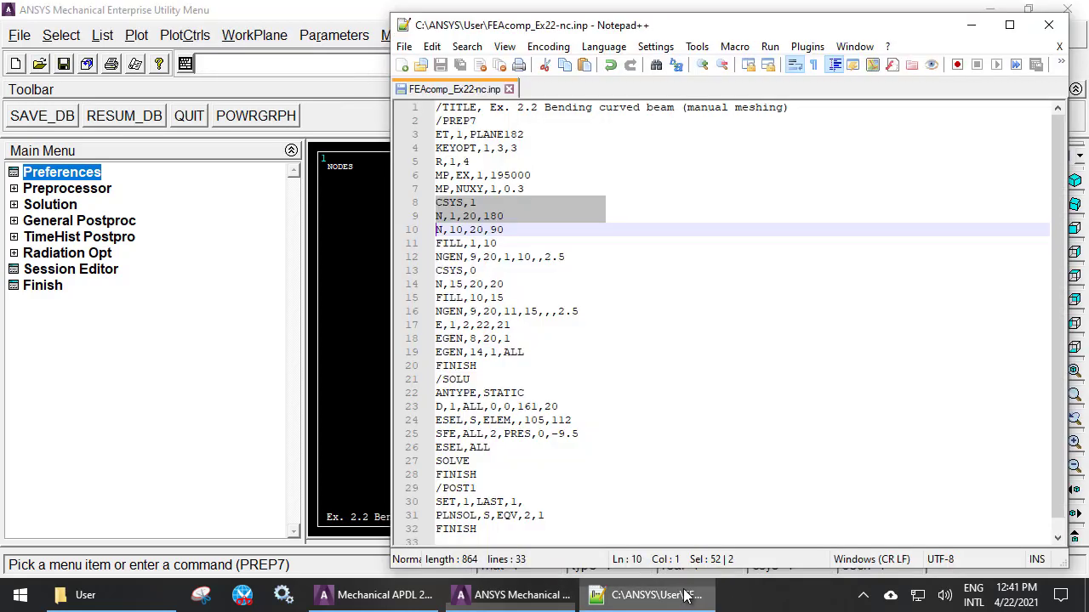
key("Right")
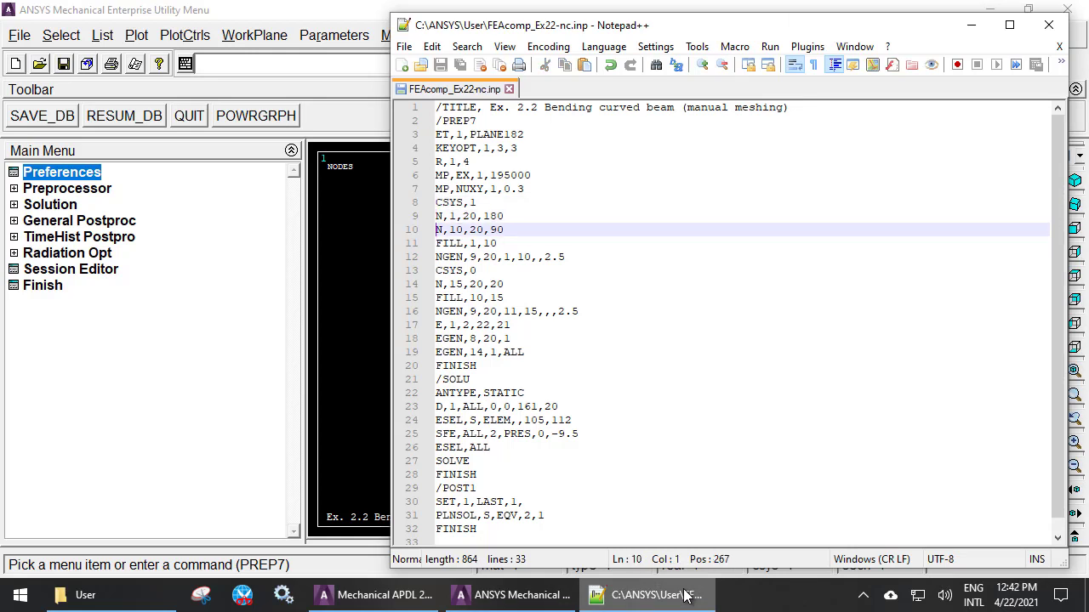
key("shift+Down")
key("ctrl+c")
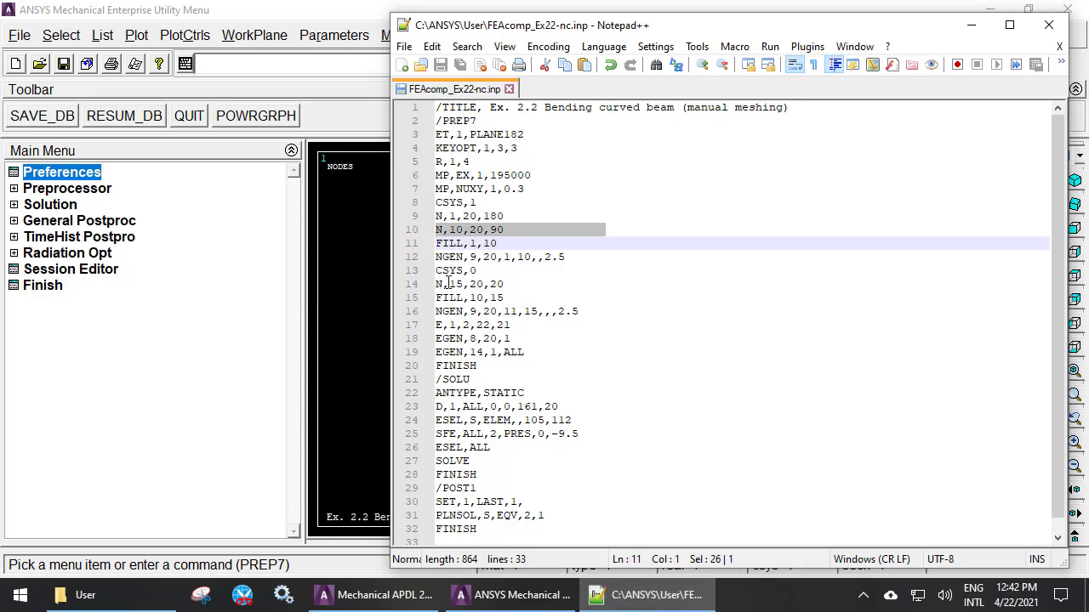
left_click(360, 66)
key("ctrl+v")
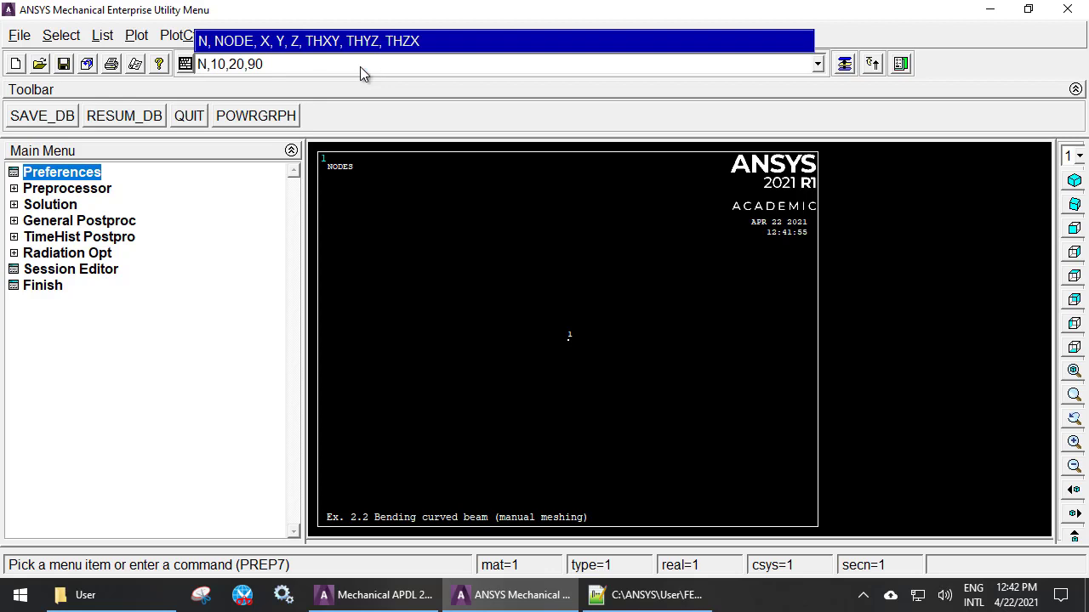
key("Return")
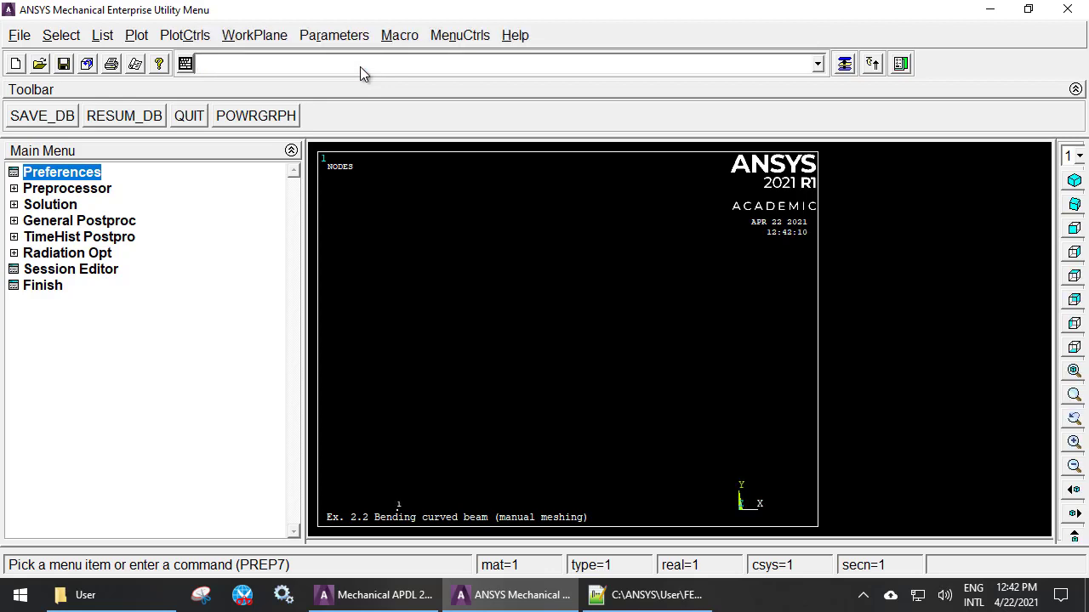
Step: Fill nodes 2–9 between nodes 1 and 10 with FILL,1,10
left_click(611, 593)
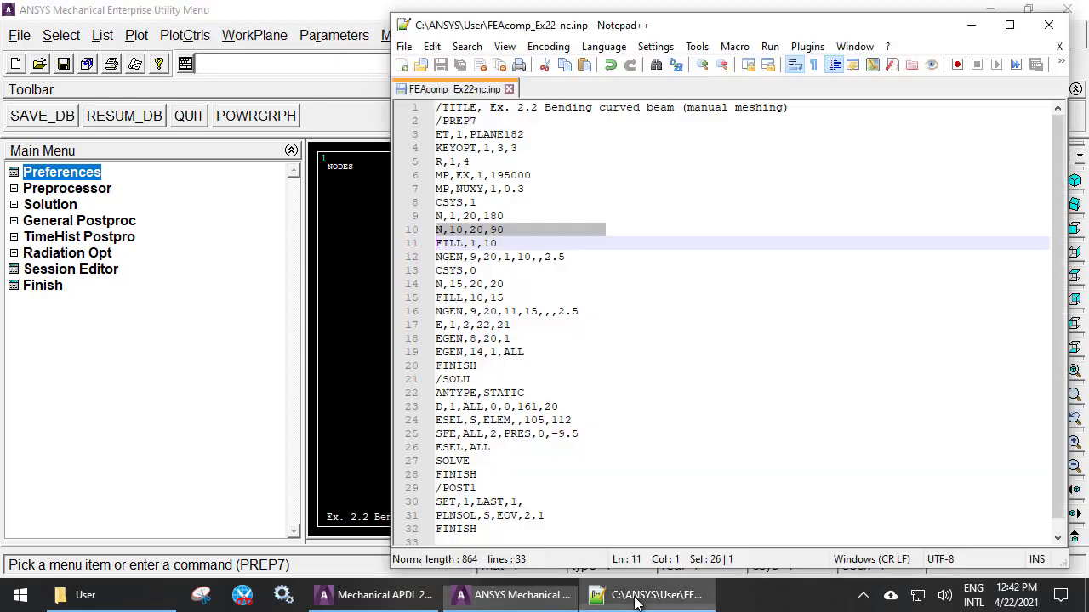
key("Right")
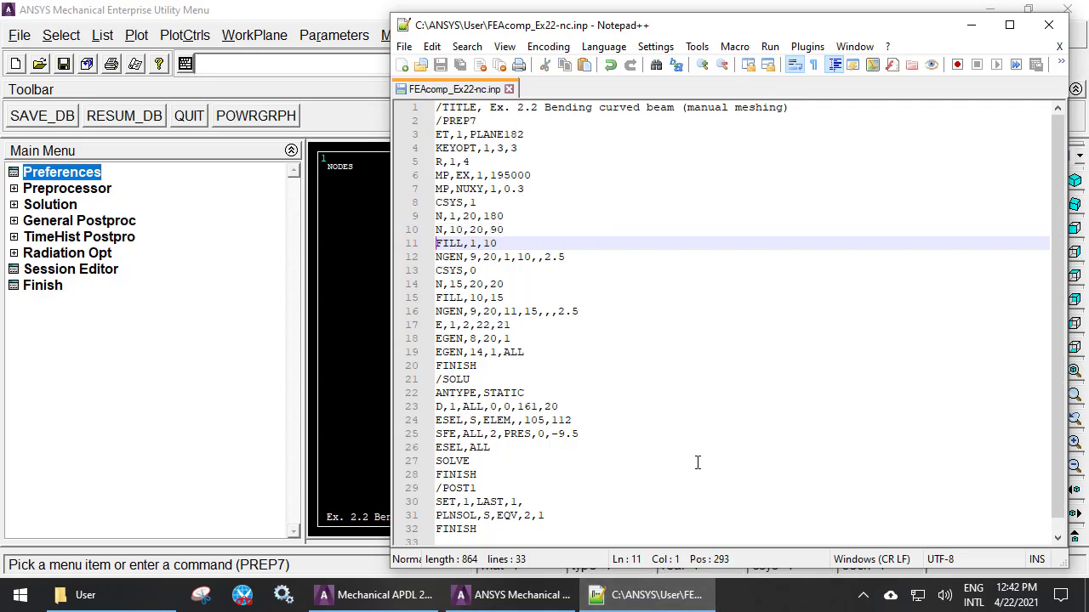
key("shift+Down")
key("ctrl+c")
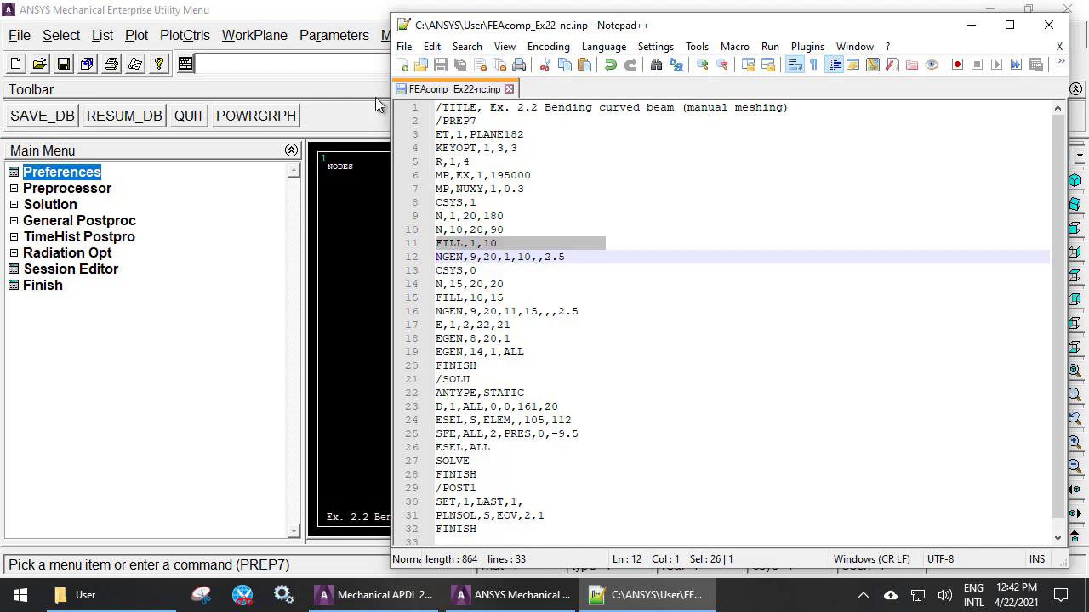
left_click(363, 72)
key("ctrl+v")
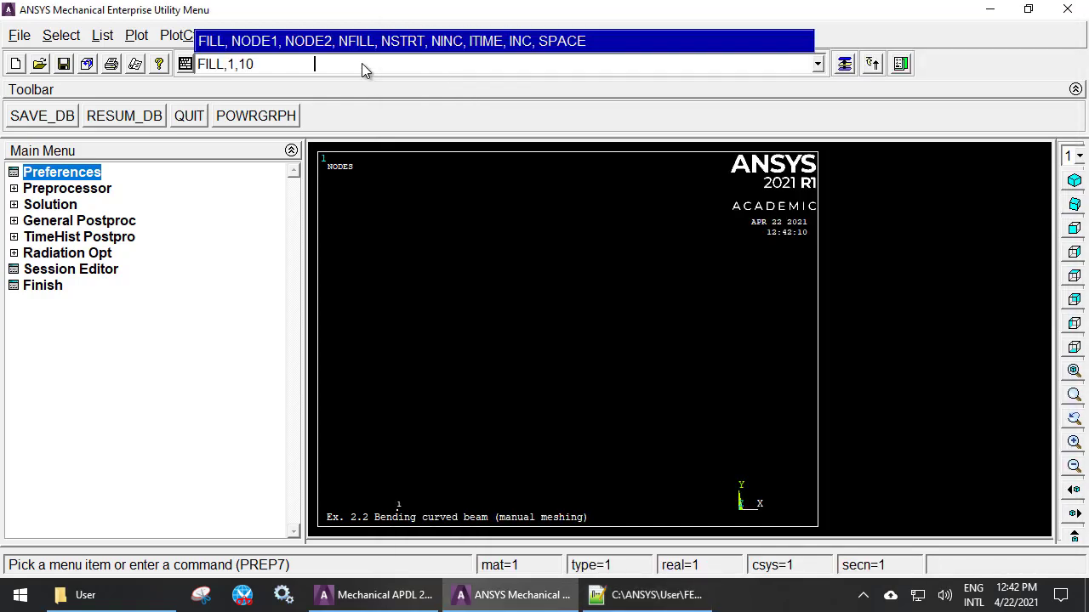
key("Return")
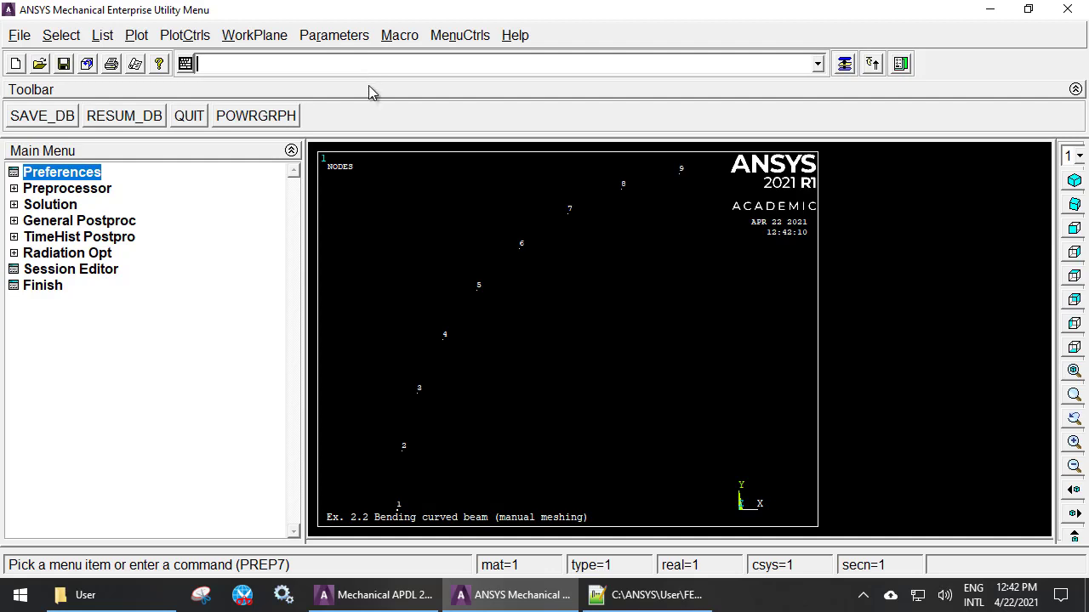
Step: Copy nodes 1–10 into nine curved rows with NGEN,9,20,1,10,,2.5
left_click(648, 594)
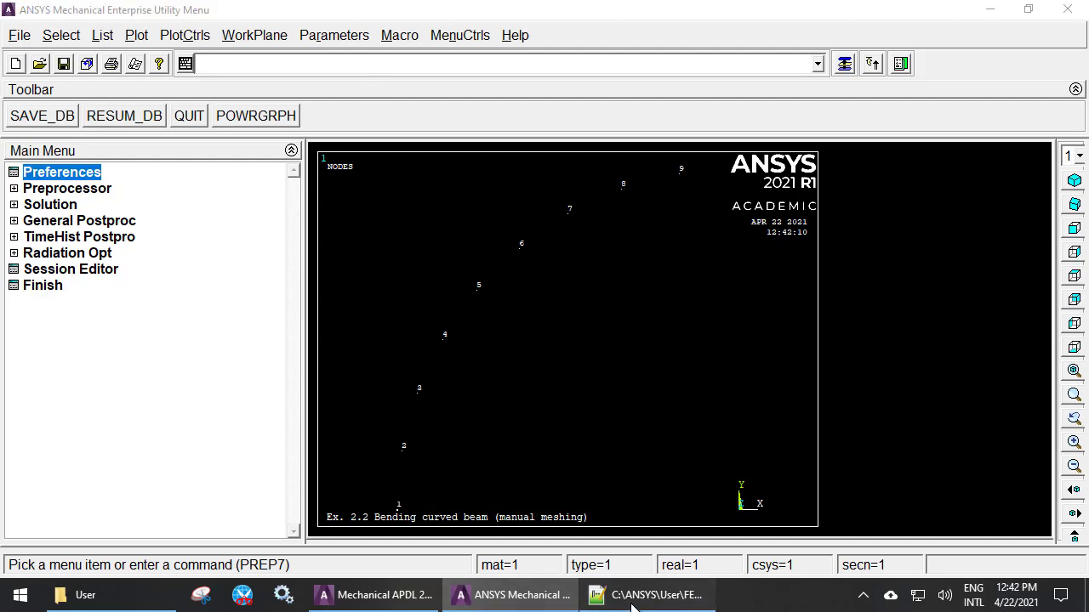
key("Up")
key("Down")
key("shift+Down")
key("ctrl+c")
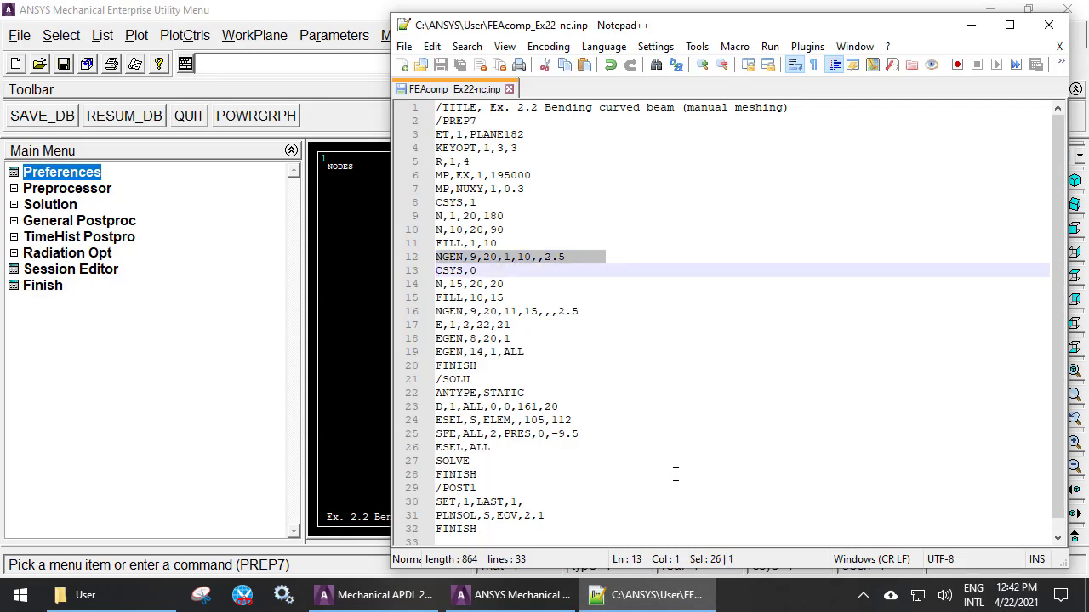
left_click(223, 66)
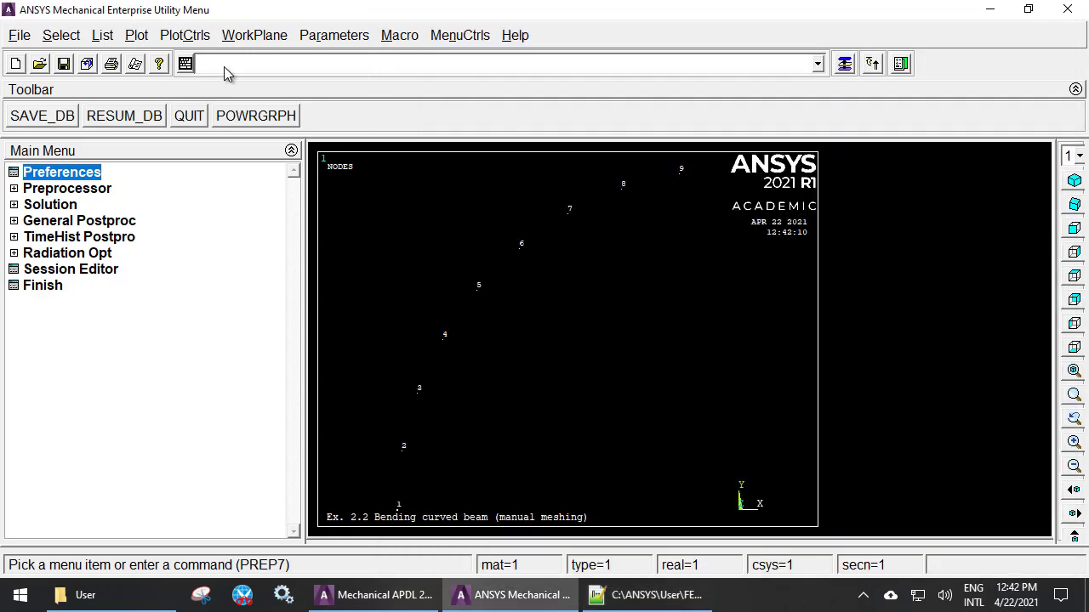
key("ctrl+v")
key("Return")
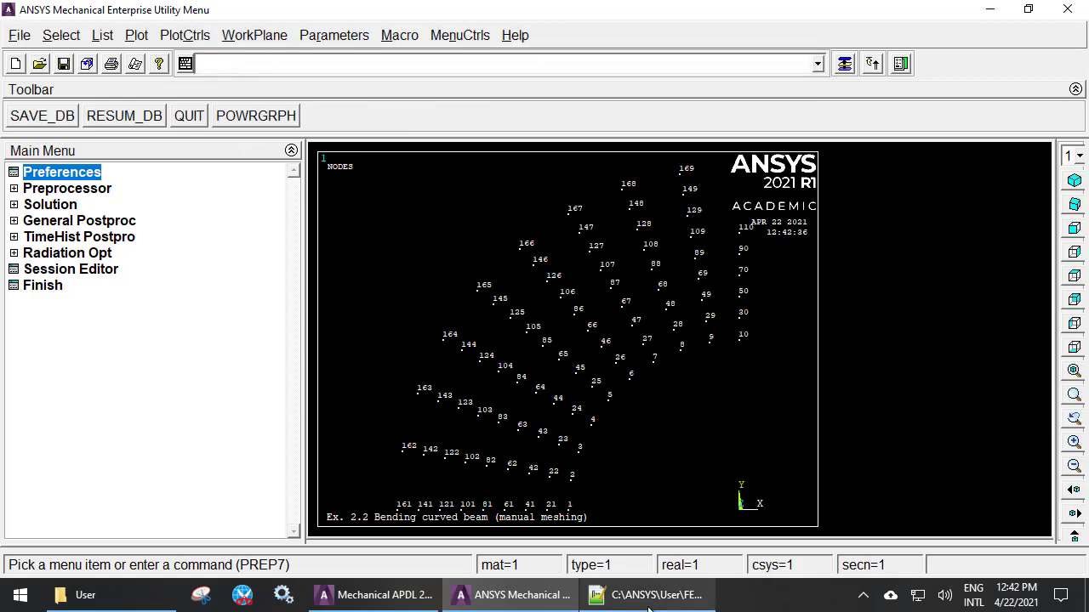
Step: Return to Cartesian coordinates and create node 15 at 20, 20
left_click(646, 595)
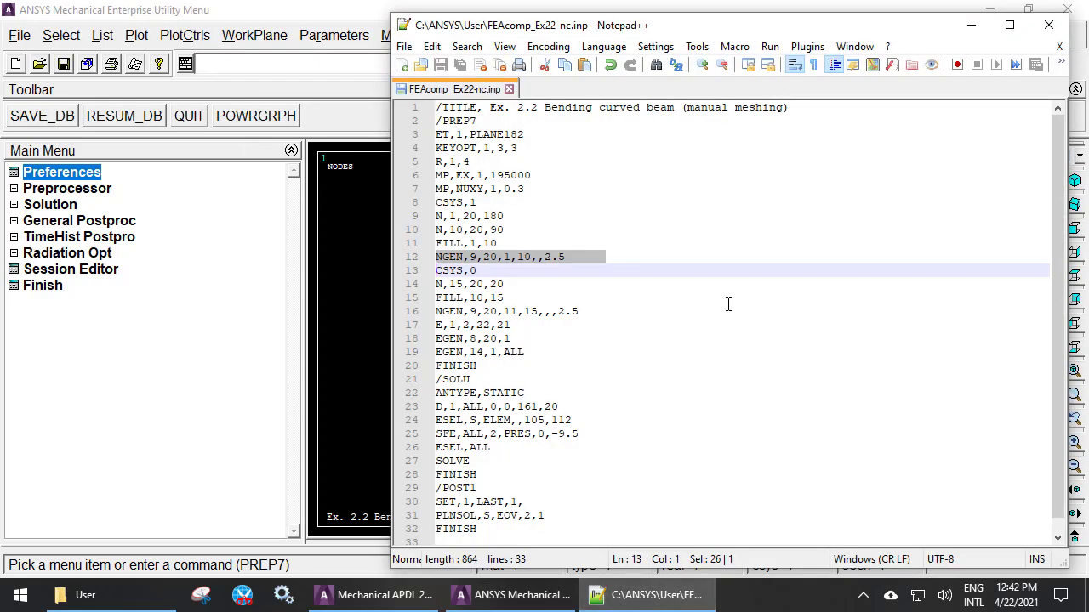
key("Right")
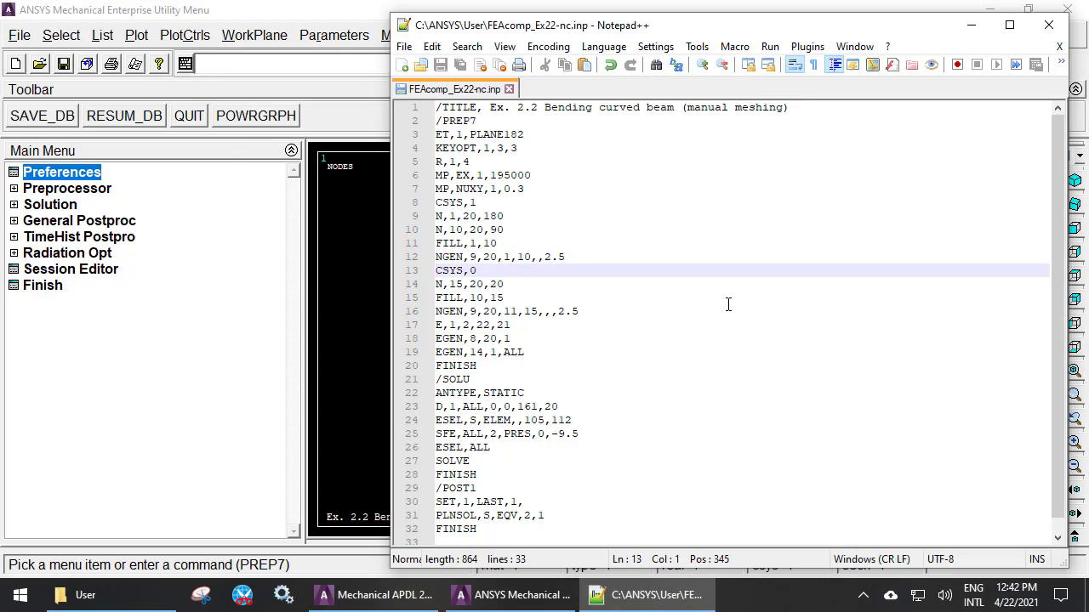
key("shift+Down")
key("shift+Down")
key("ctrl+c")
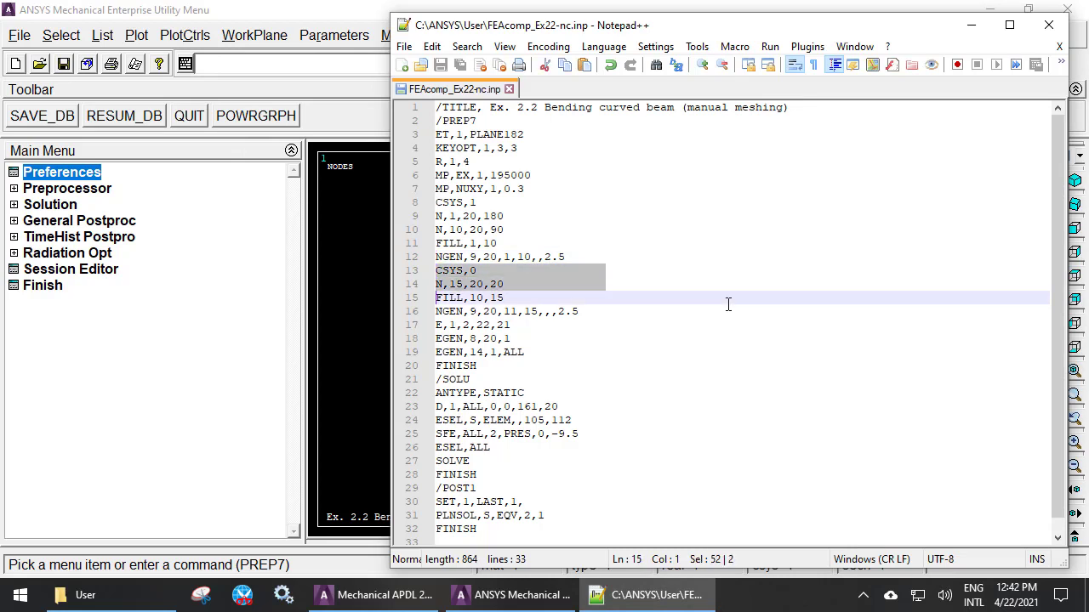
left_click(344, 64)
key("ctrl+v")
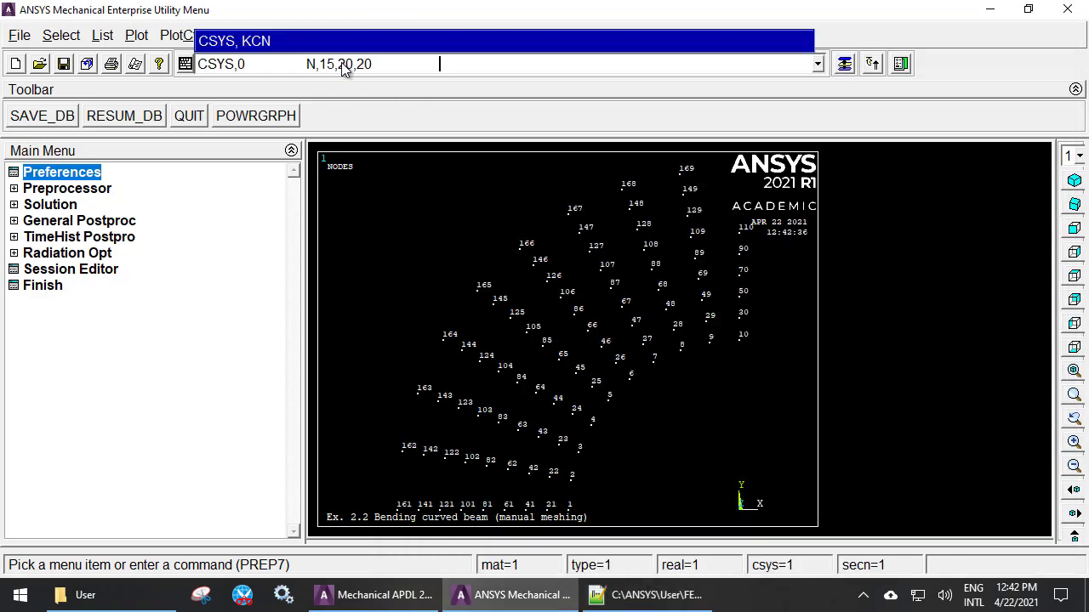
key("Return")
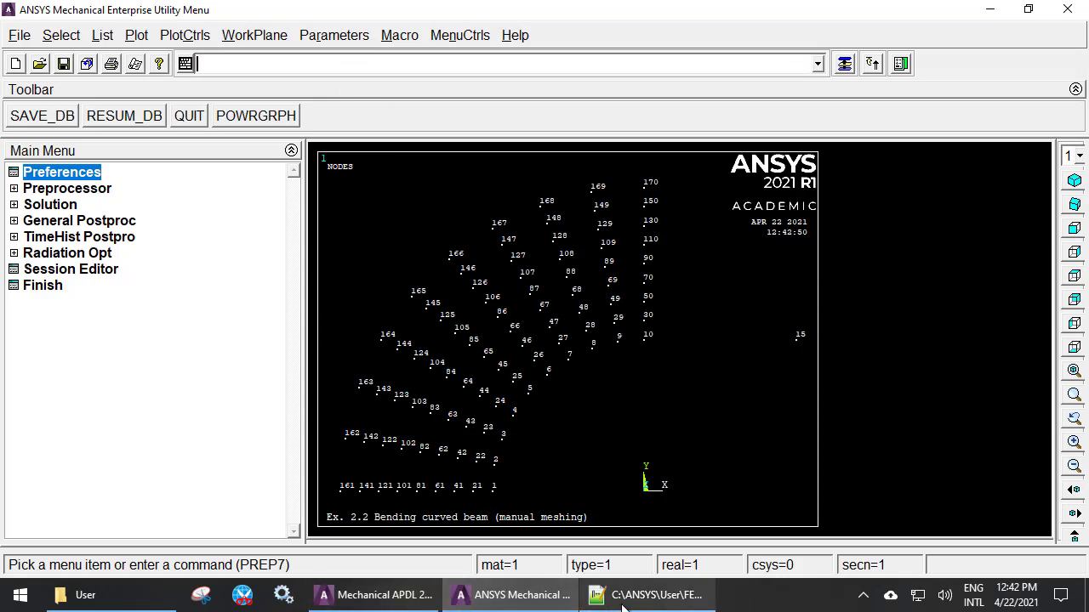
Step: Fill nodes 11–14 between nodes 10 and 15 with FILL,10,15
left_click(646, 595)
key("Left")
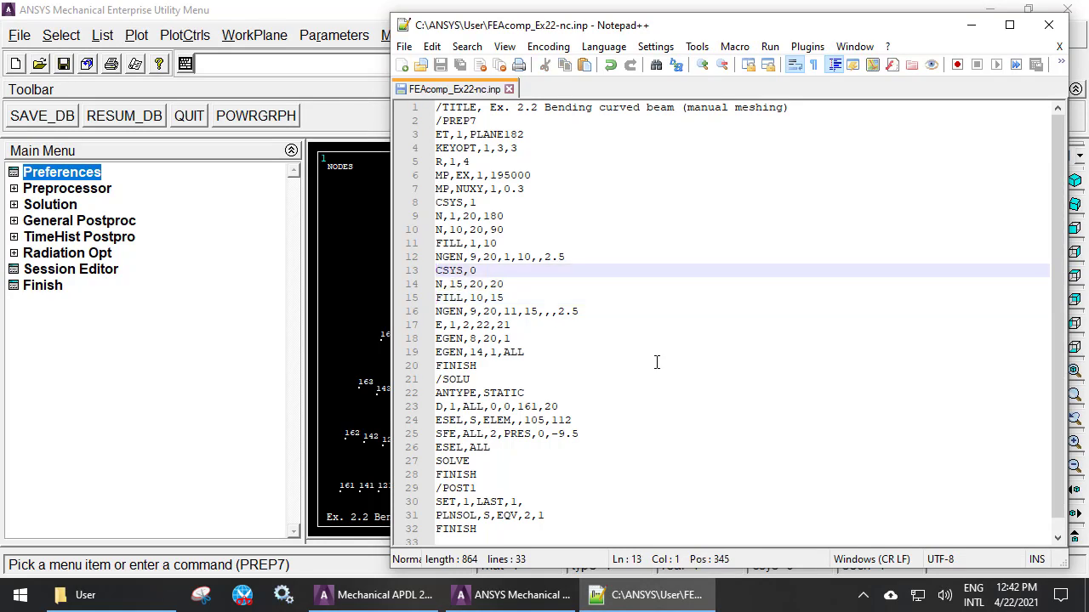
key("Down")
key("Down")
key("shift+Down")
key("ctrl+c")
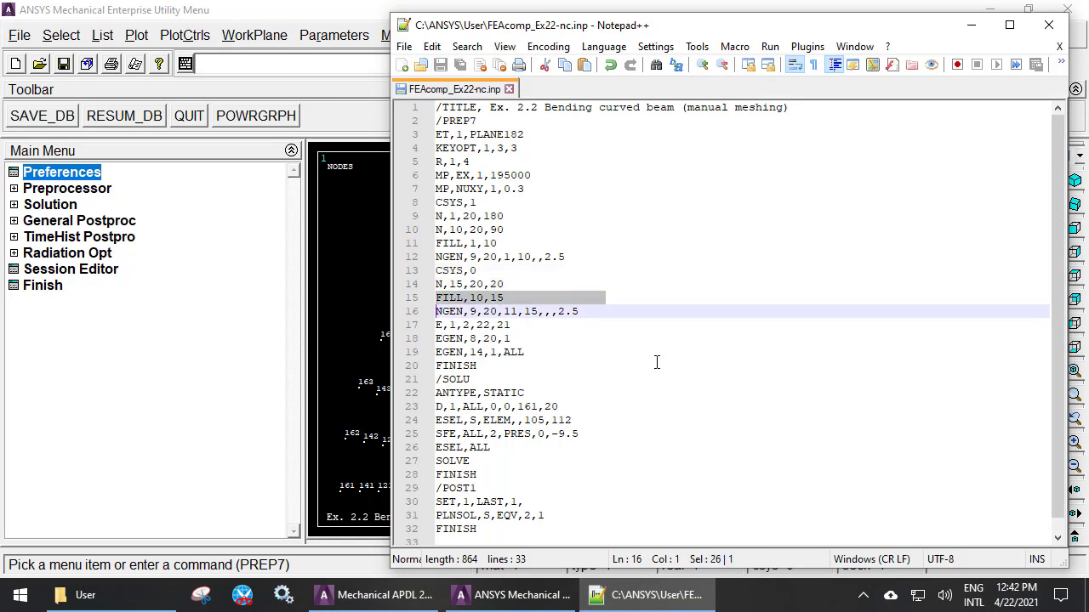
left_click(341, 67)
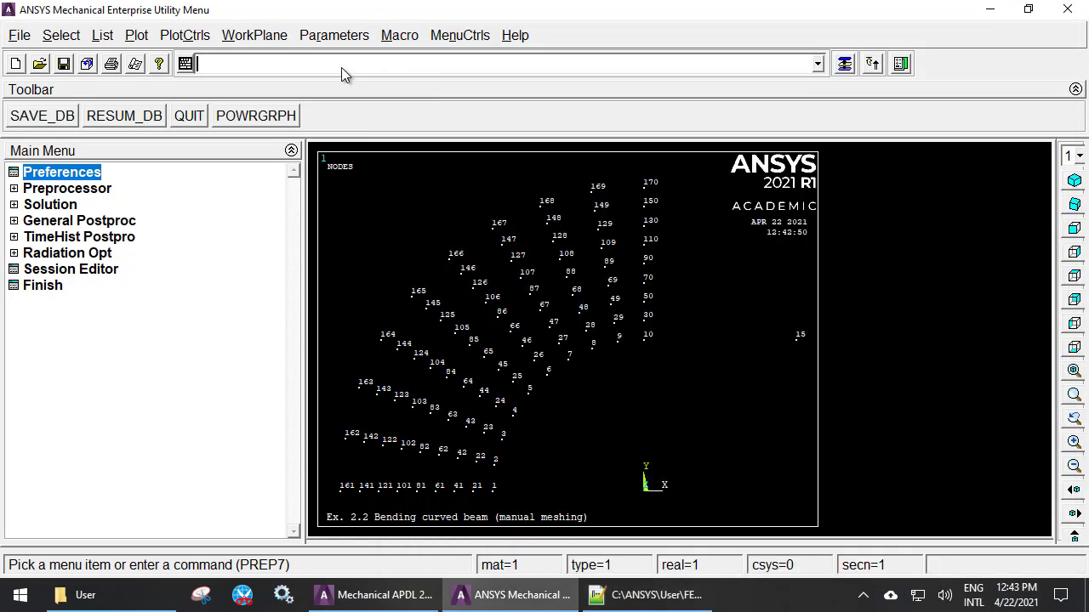
key("ctrl+v")
key("Return")
Step: Copy nodes 11–15 upward into rows ending at node 175 with NGEN,9,20,11,15,,,2.5
left_click(668, 594)
key("Up")
key("Down")
key("shift+Down")
key("ctrl+c")
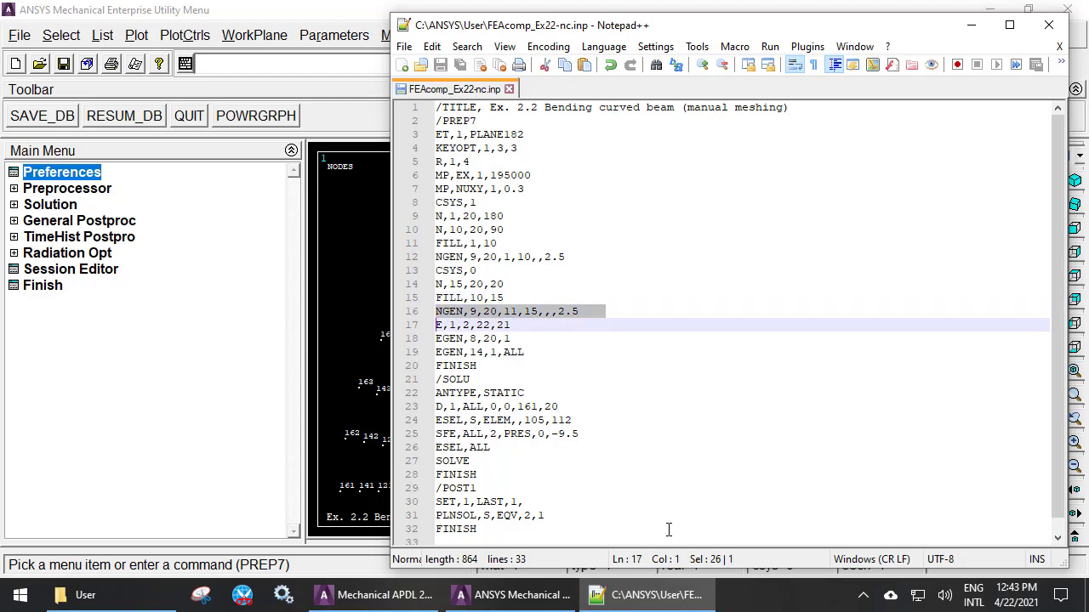
left_click(291, 64)
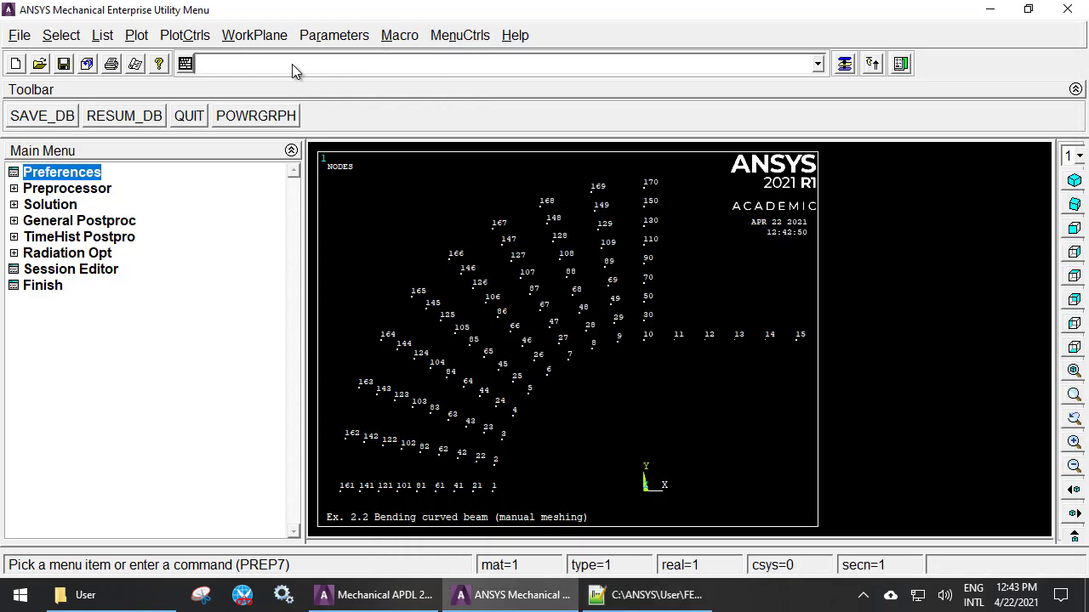
key("ctrl+v")
key("Return")
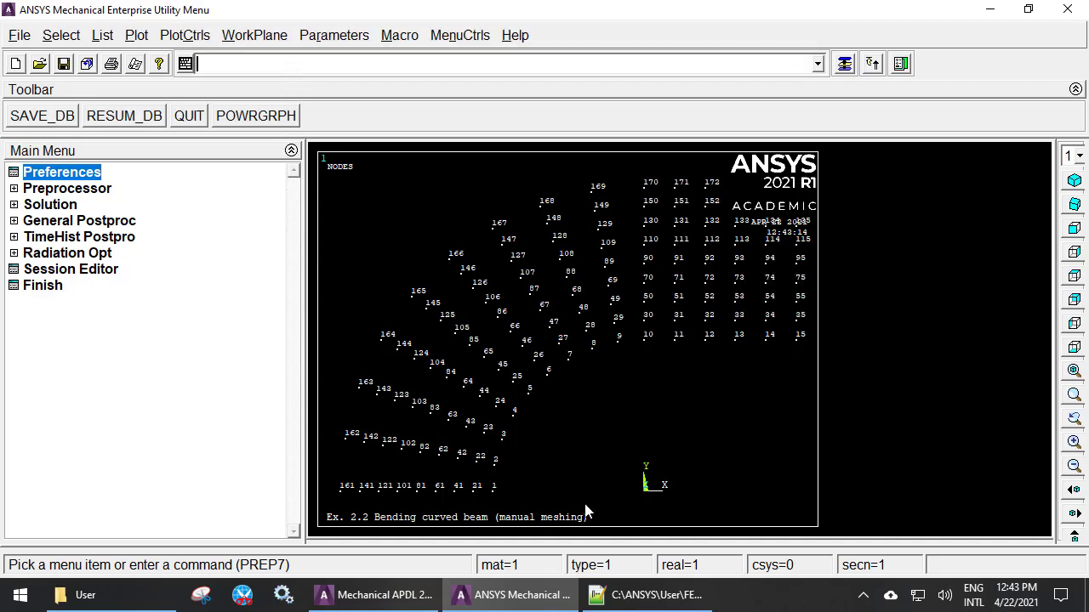
Step: Create the first element on nodes 1, 2, 22, 21 with E,1,2,22,21
left_click(679, 595)
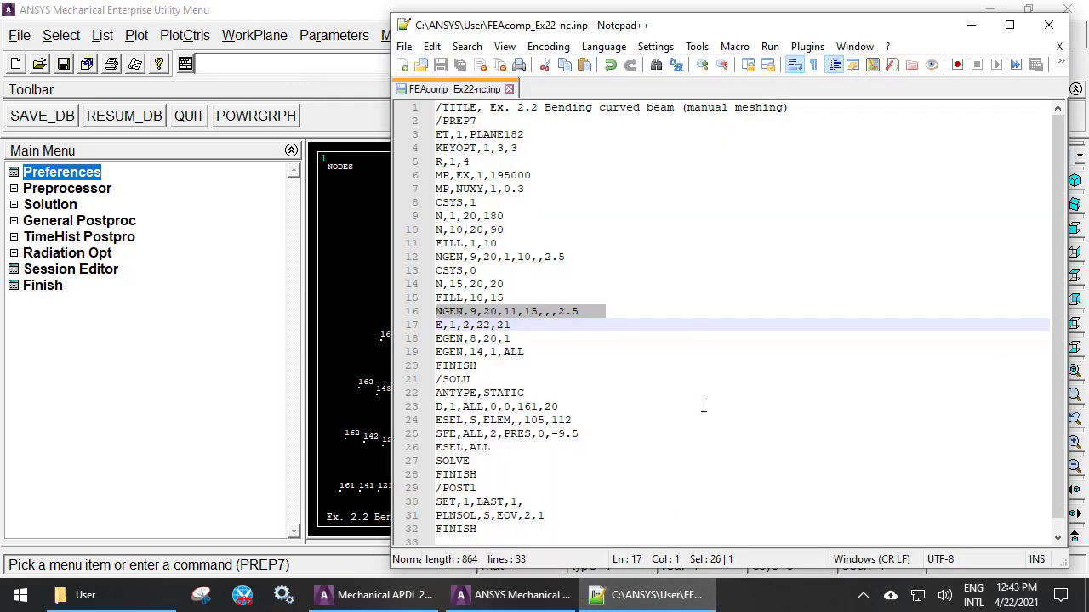
key("Right")
key("shift+Down")
key("ctrl+c")
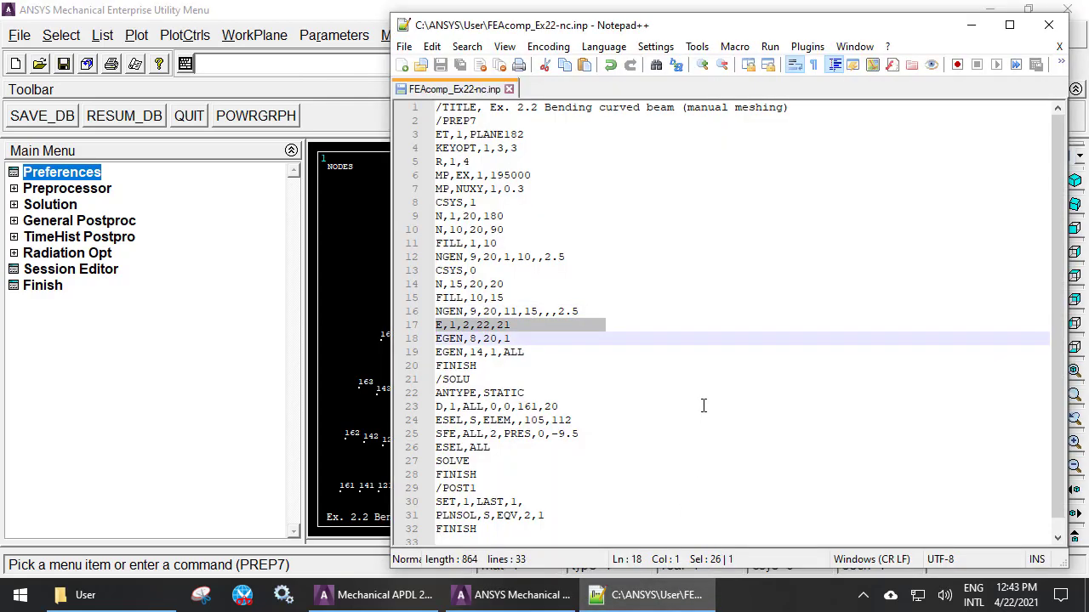
left_click(329, 69)
key("ctrl+v")
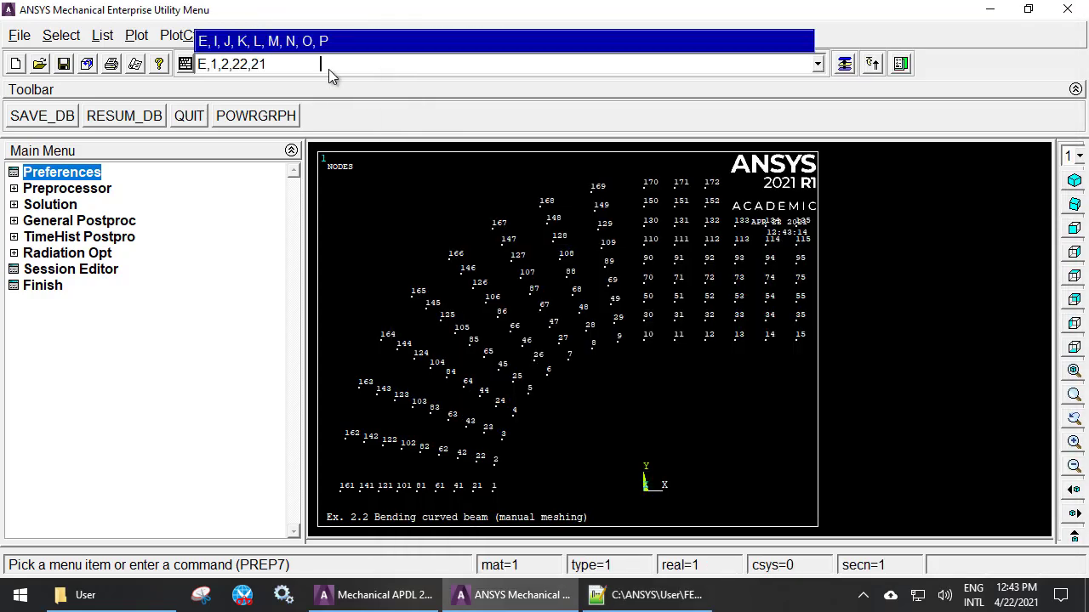
key("Return")
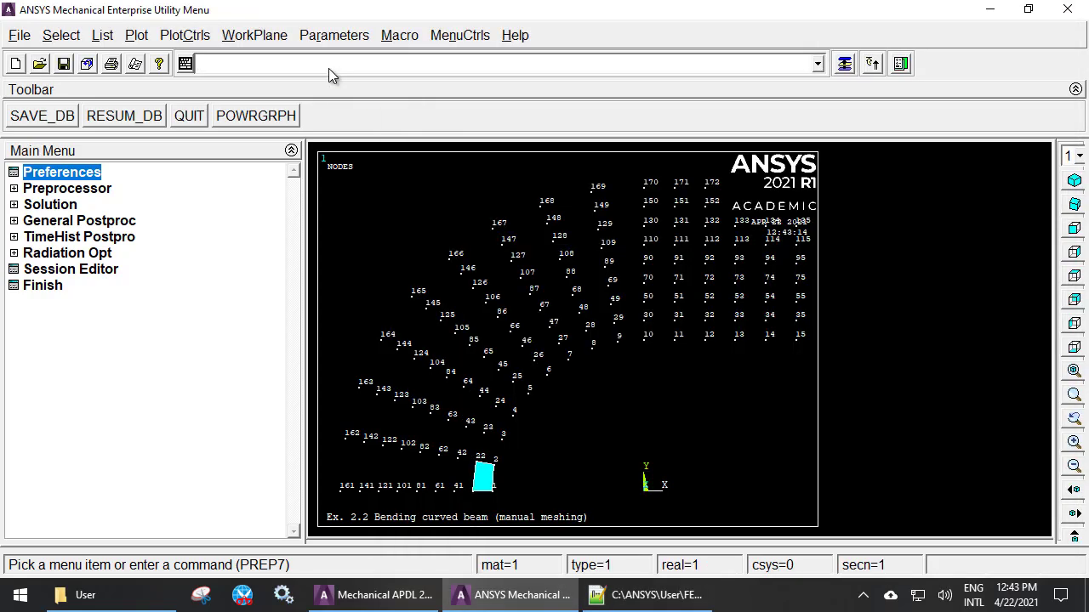
Step: Copy the first element into a strip of eight with EGEN,8,20,1
left_click(672, 595)
key("Up")
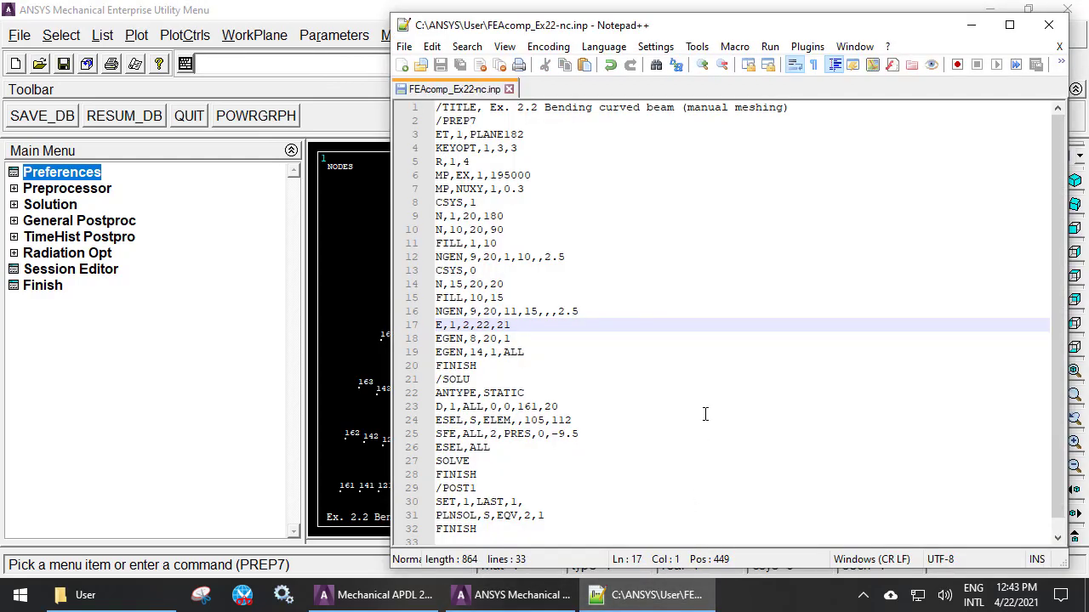
key("Down")
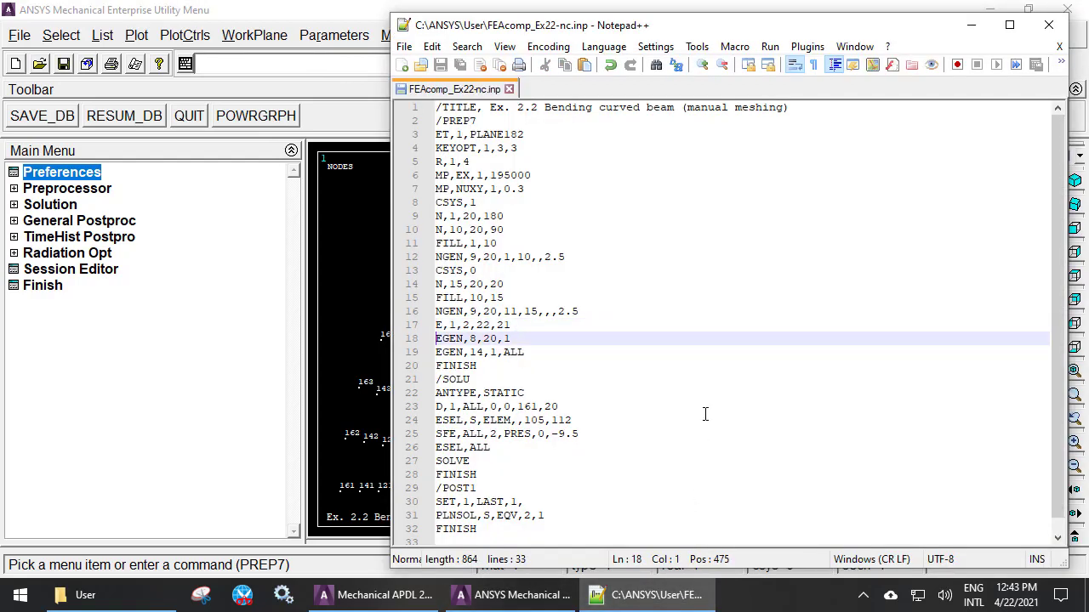
key("shift+Down")
key("ctrl+c")
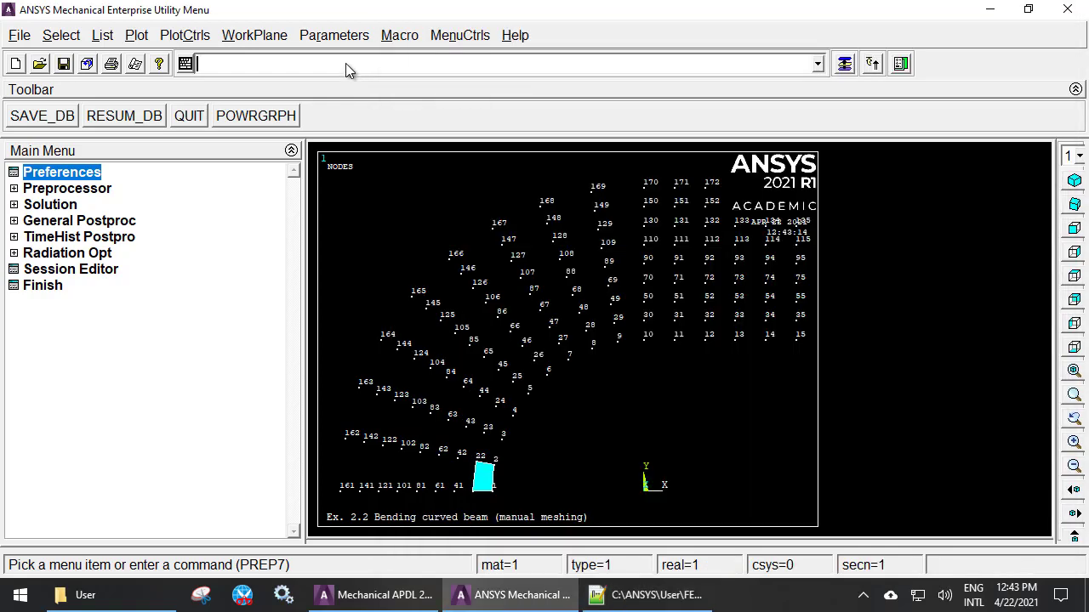
left_click(345, 64)
key("ctrl+v")
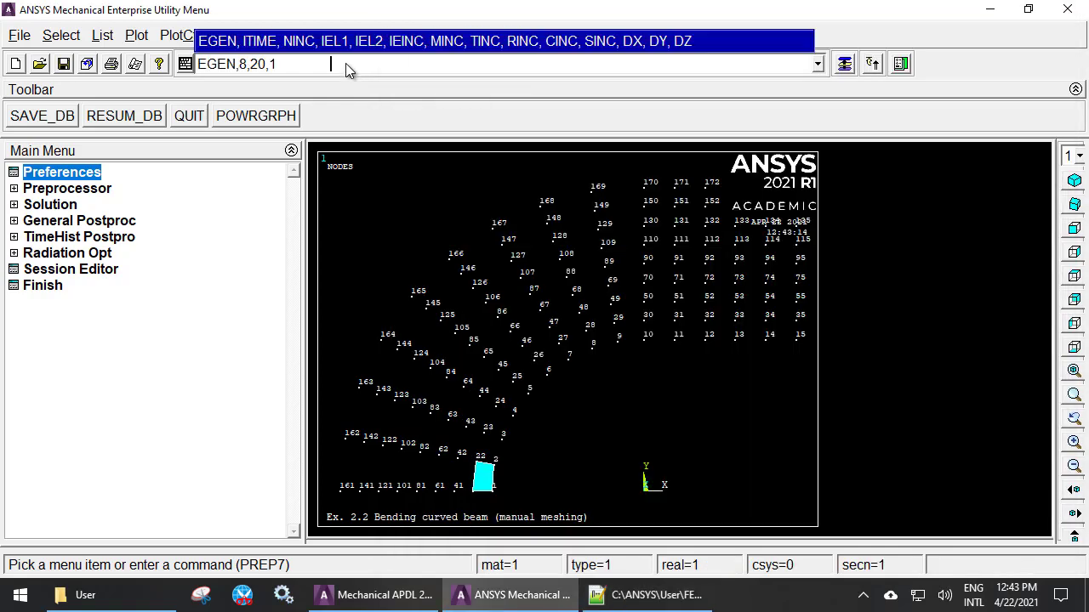
key("Return")
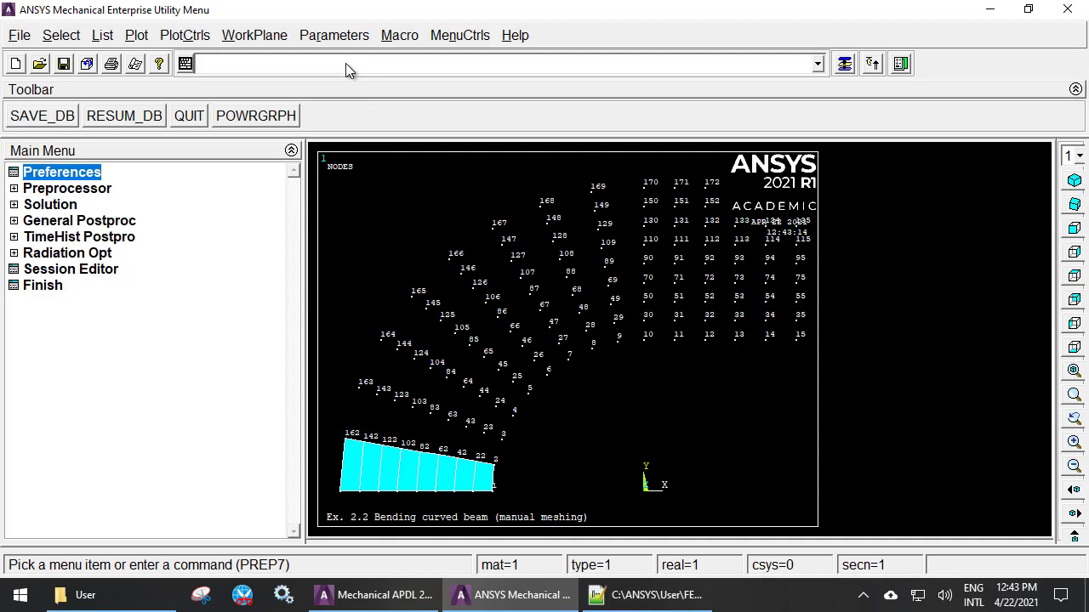
Step: Copy the element strip 14 times with EGEN,14,1,ALL to mesh the beam
left_click(642, 594)
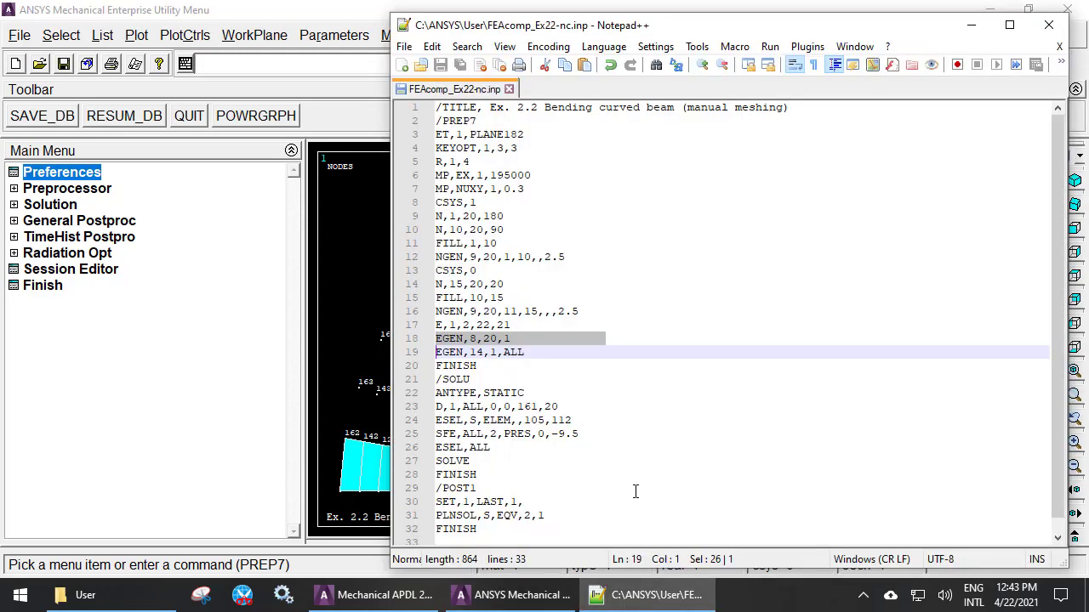
key("Right")
key("shift+Down")
key("ctrl+c")
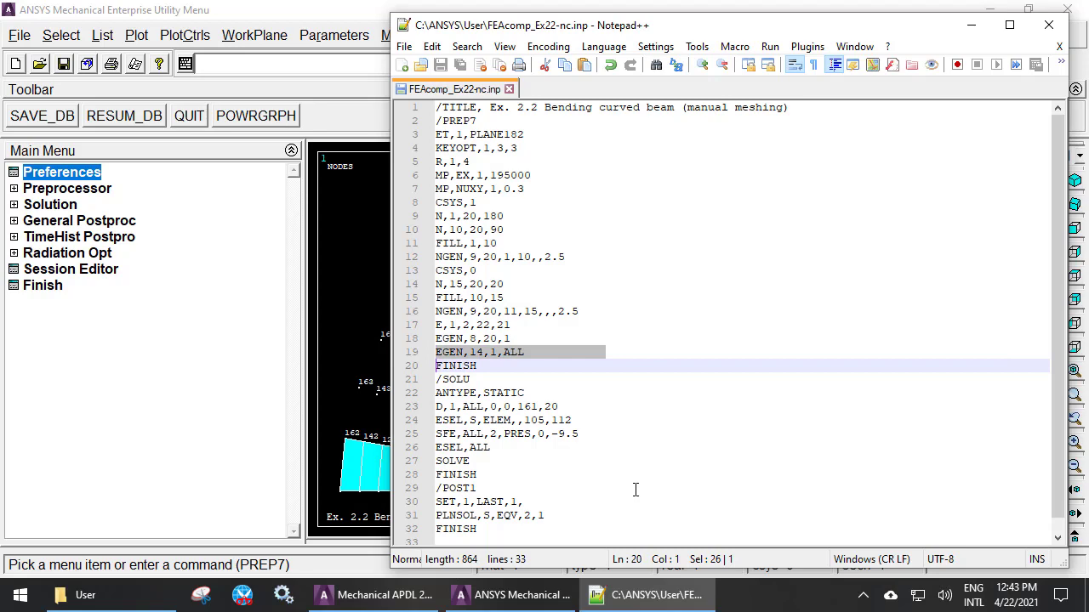
left_click(360, 64)
key("ctrl+v")
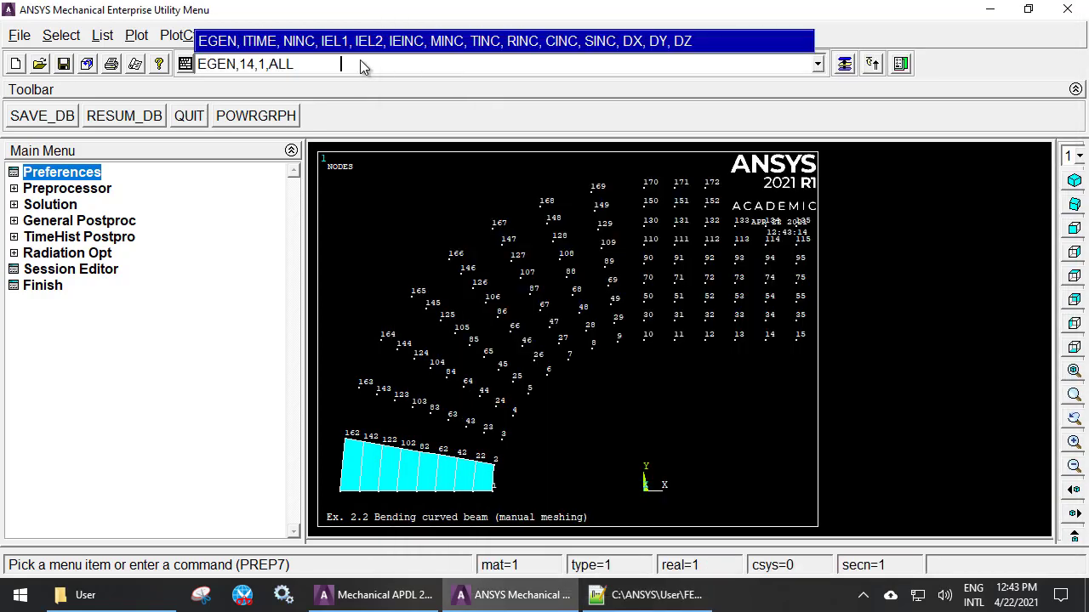
key("Return")
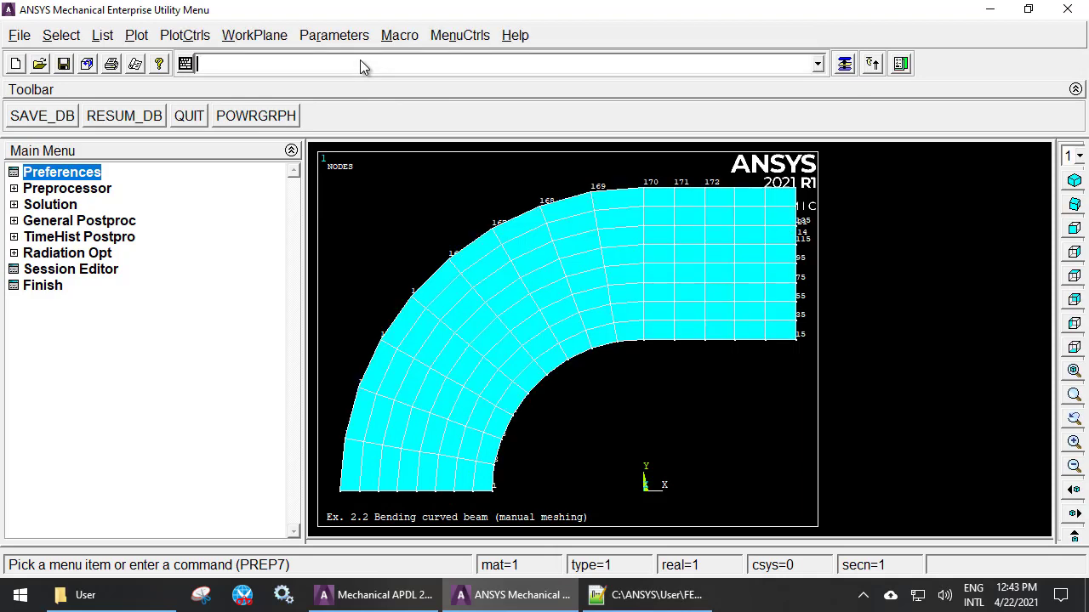
Step: Run FINISH, /SOLU, ANTYPE,STATIC and D,1,ALL,0,0,161,20 to clamp nodes 1–161
left_click(672, 595)
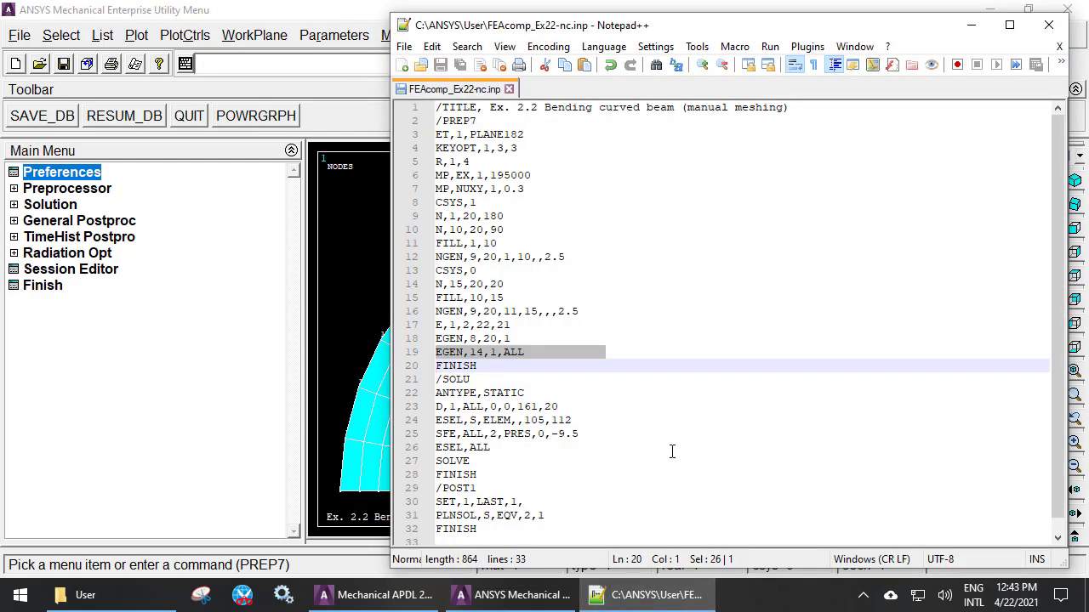
key("Right")
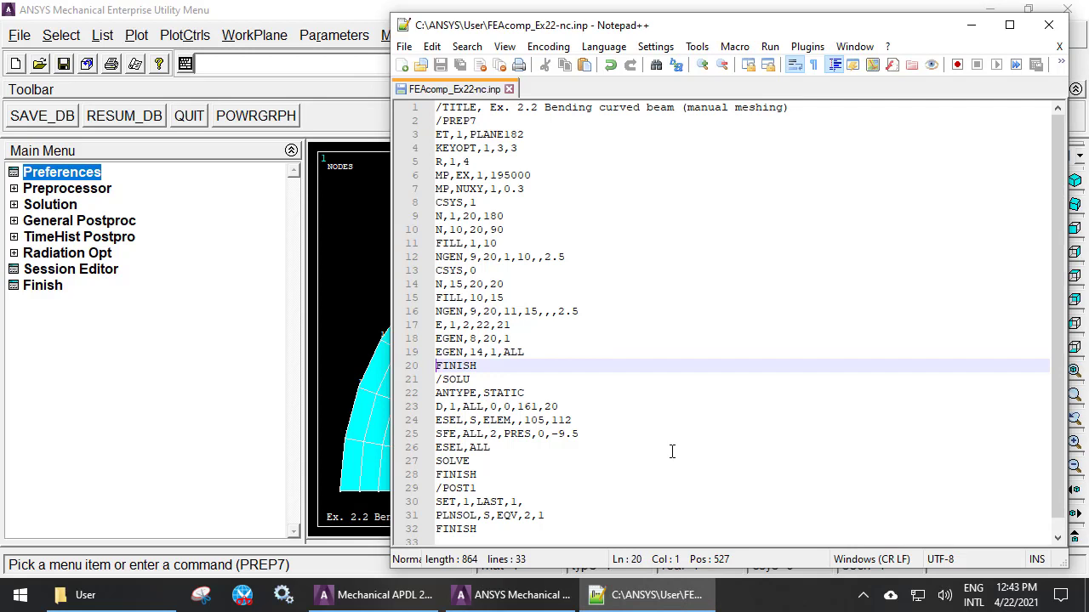
key("shift+Down")
key("shift+Down")
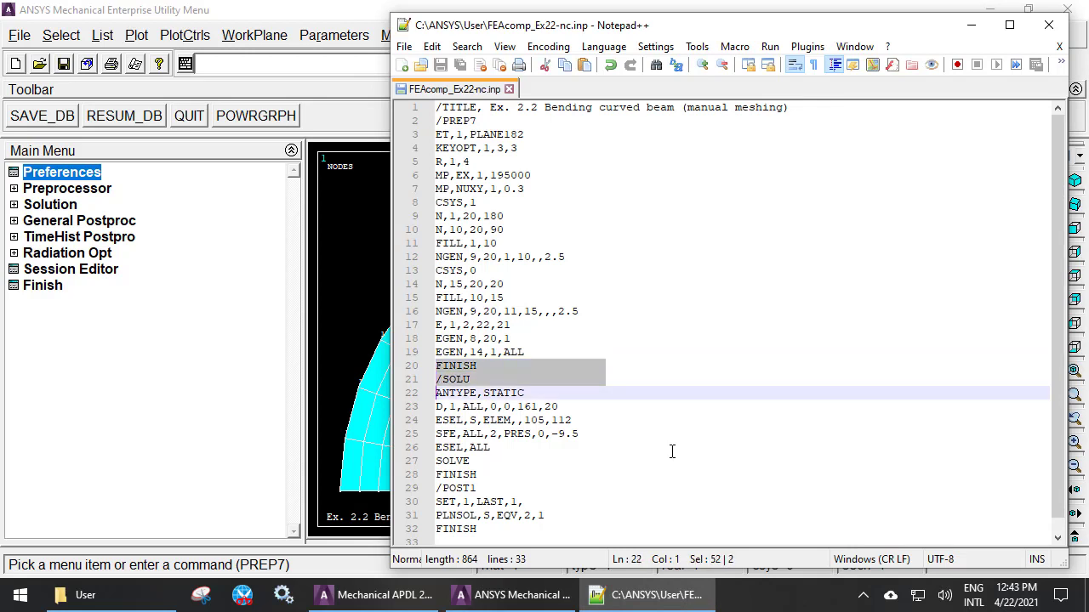
key("shift+Down")
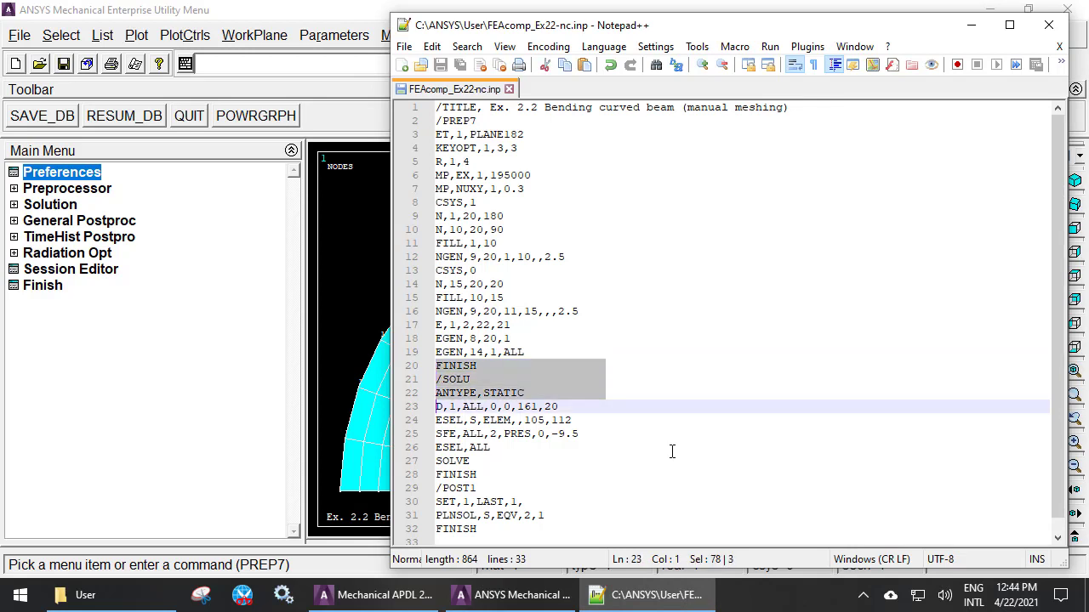
key("shift+Down")
key("ctrl+c")
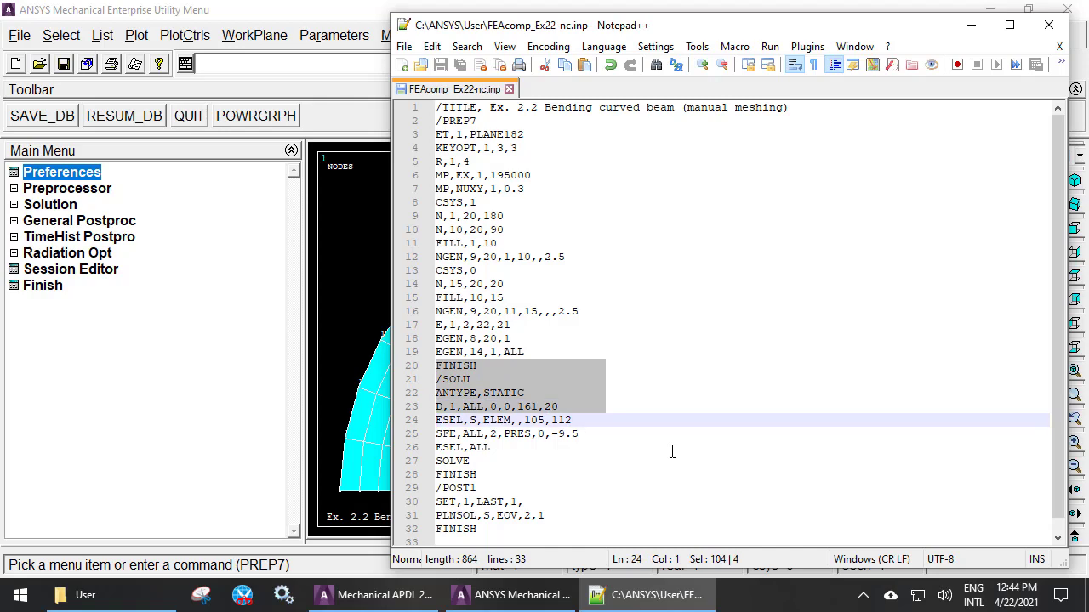
left_click(259, 65)
key("ctrl+v")
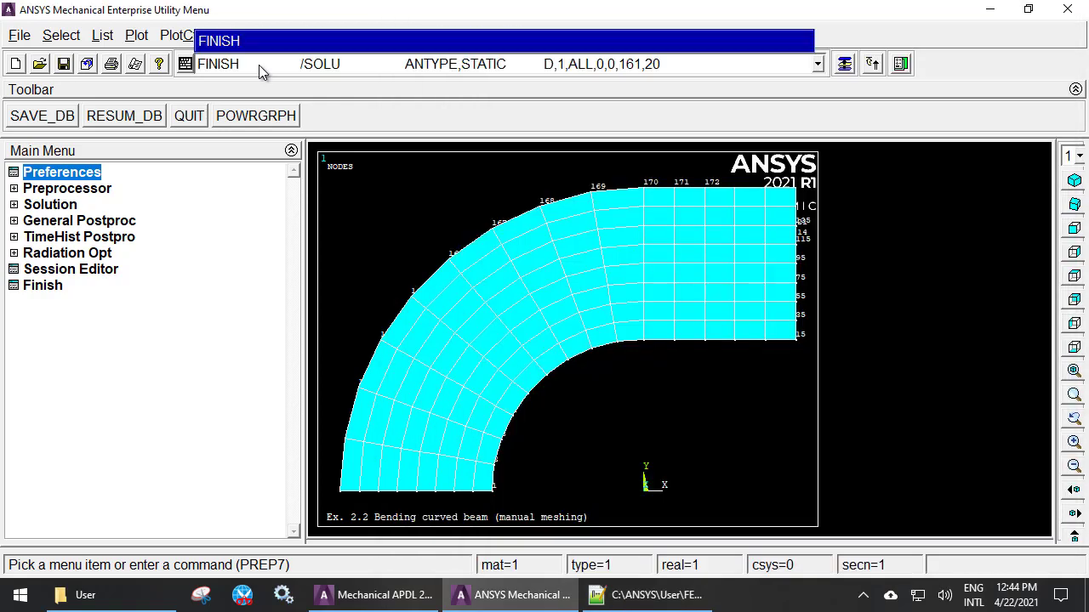
key("Return")
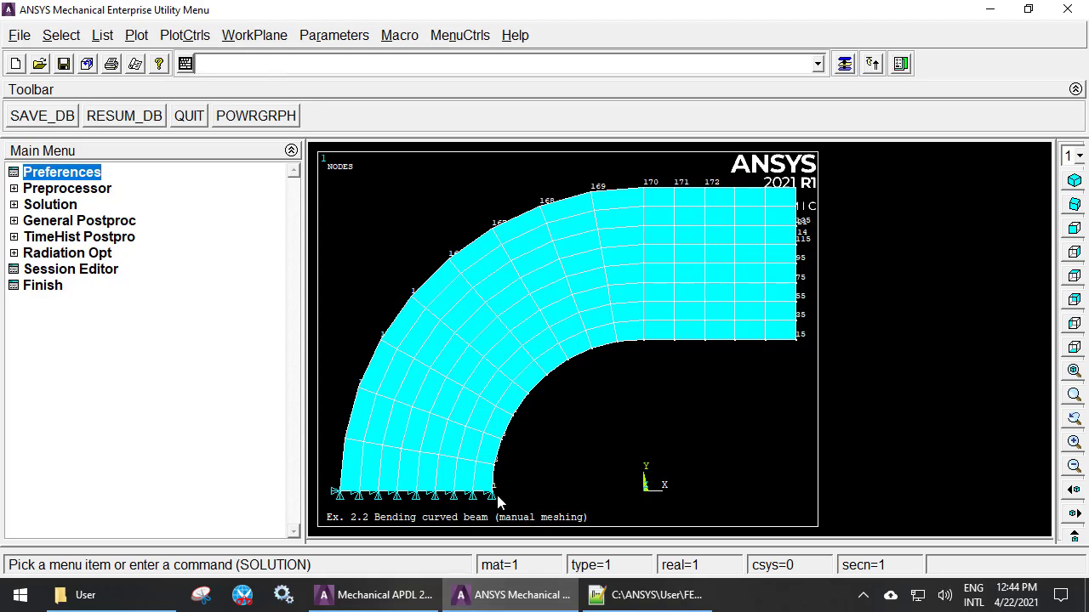
Step: Select the ESEL element selection line in the script
left_click(636, 593)
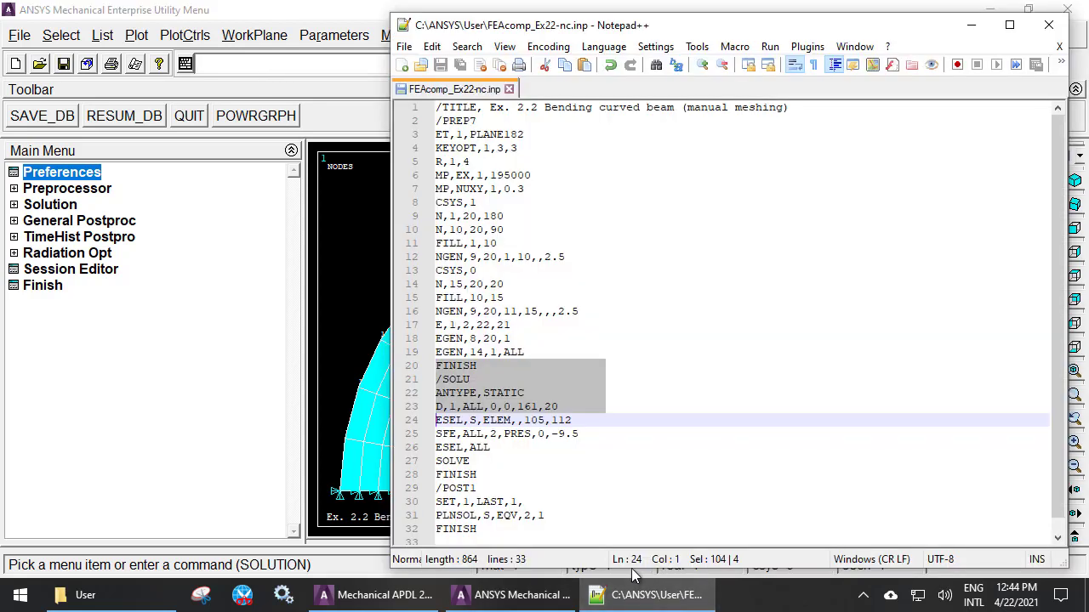
key("Right")
key("shift+Down")
key("ctrl+c")
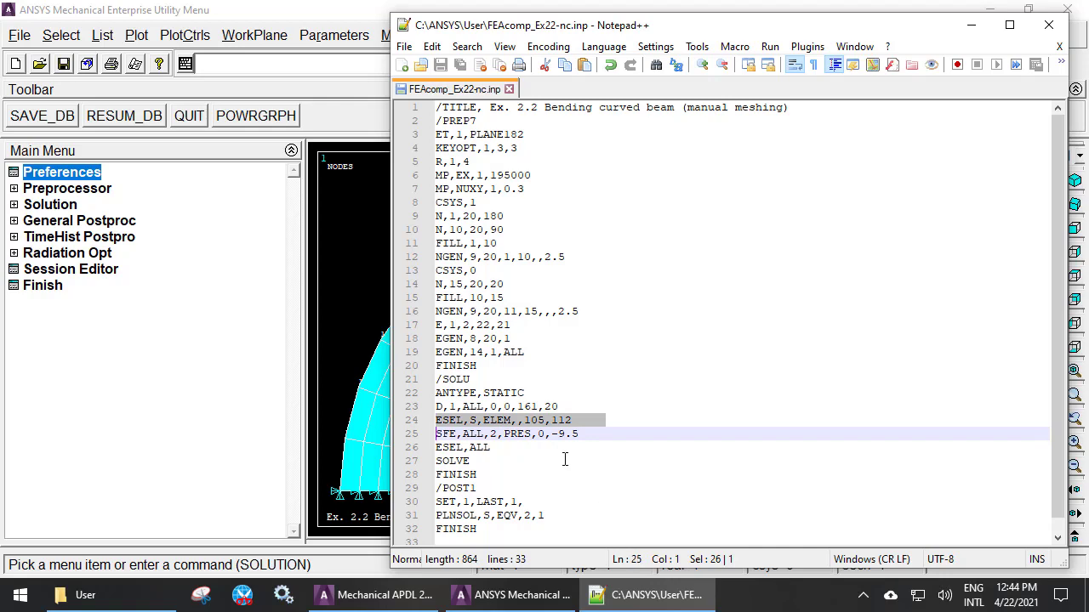
Step: Select elements 105–112 and apply a -9.5 pressure with SFE,ALL,2,PRES,0,-9.5
left_click(344, 71)
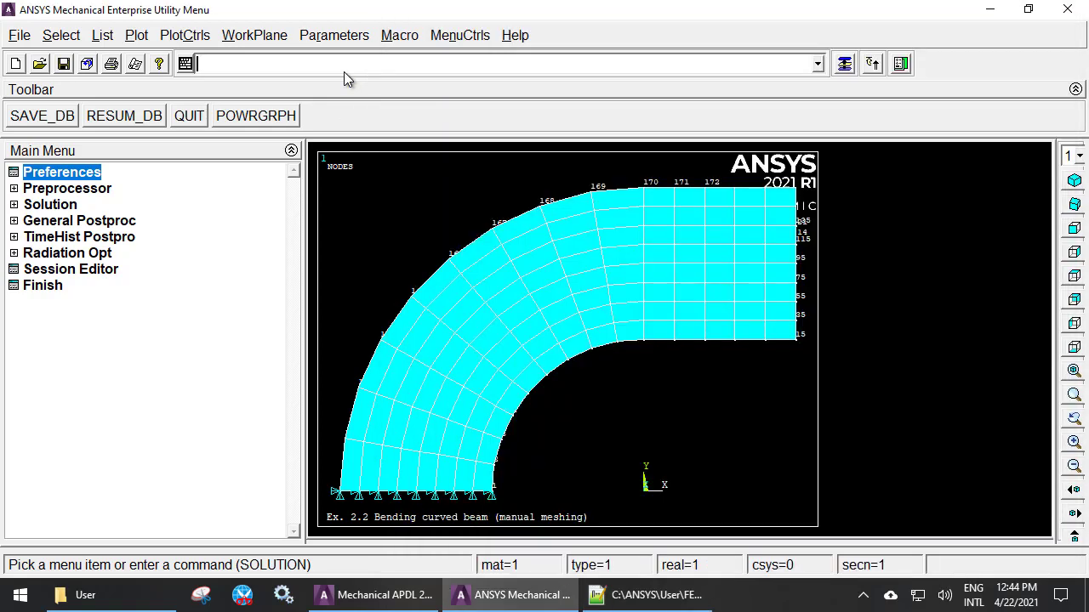
key("ctrl+v")
key("Return")
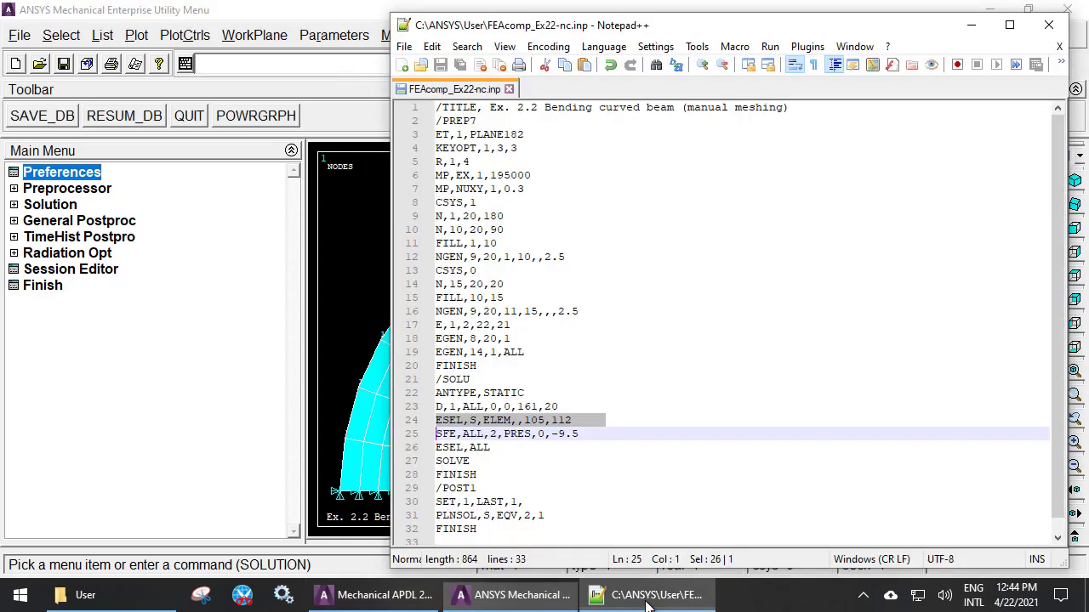
left_click(646, 600)
key("Right")
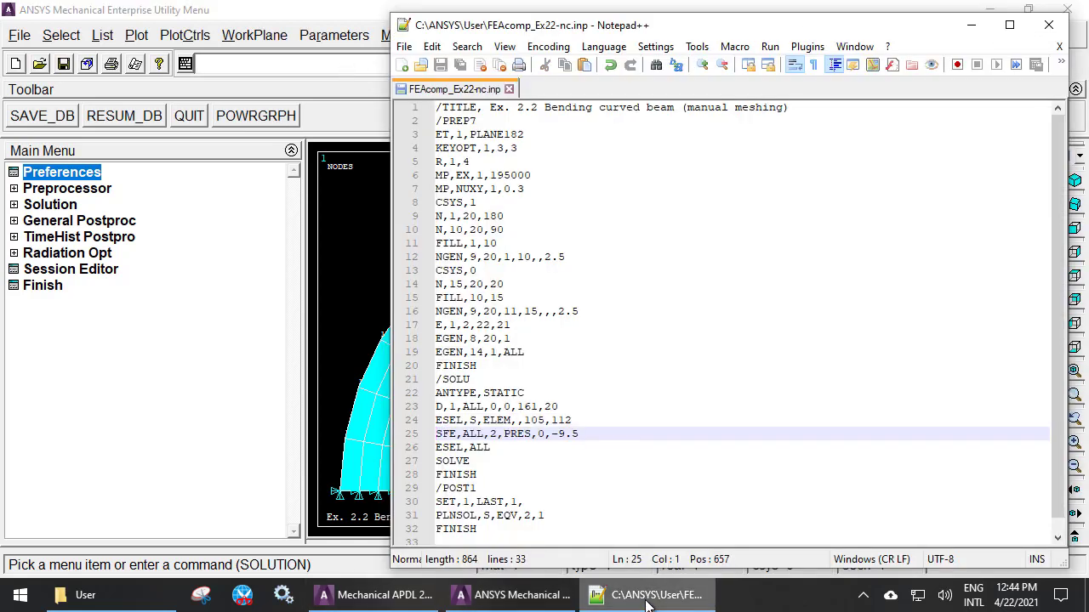
key("shift+End")
key("ctrl+c")
key("shift+Down")
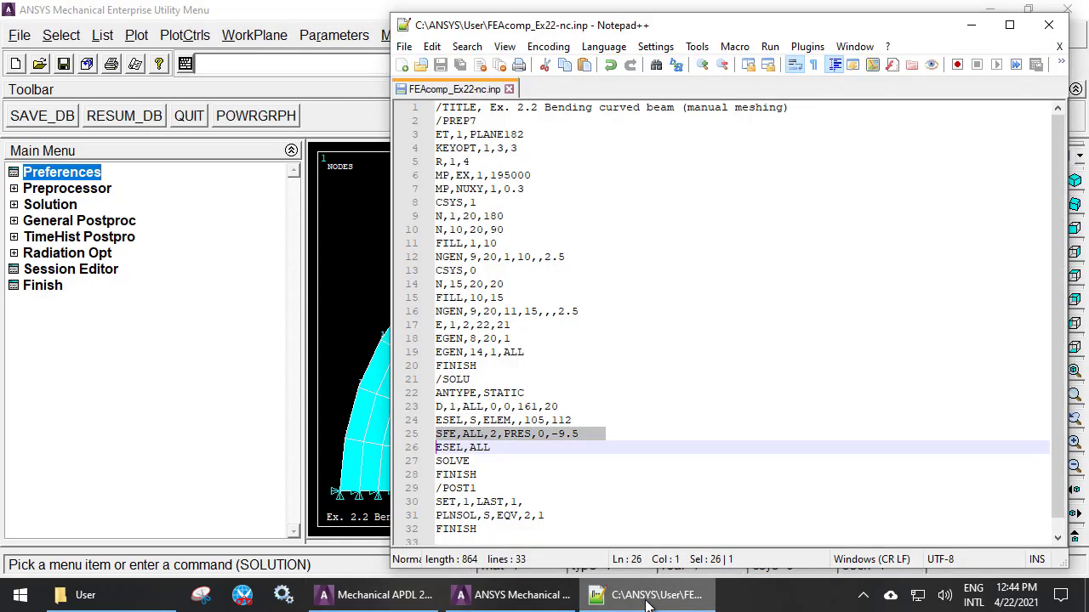
left_click(334, 64)
key("ctrl+v")
key("Return")
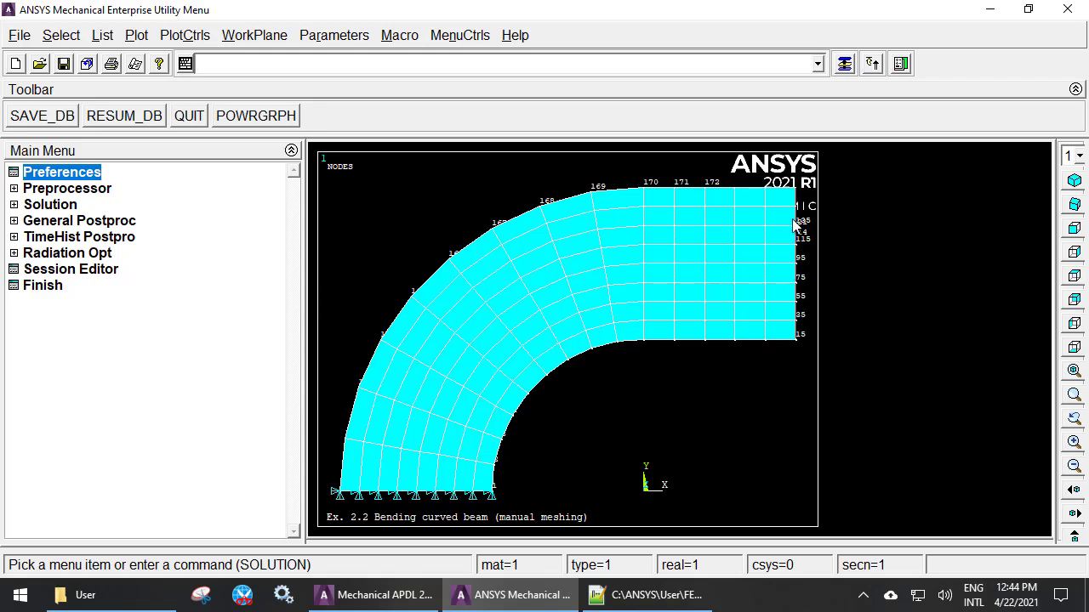
Step: Reselect all elements, solve the model, and close the solution-finished note
left_click(672, 599)
key("Right")
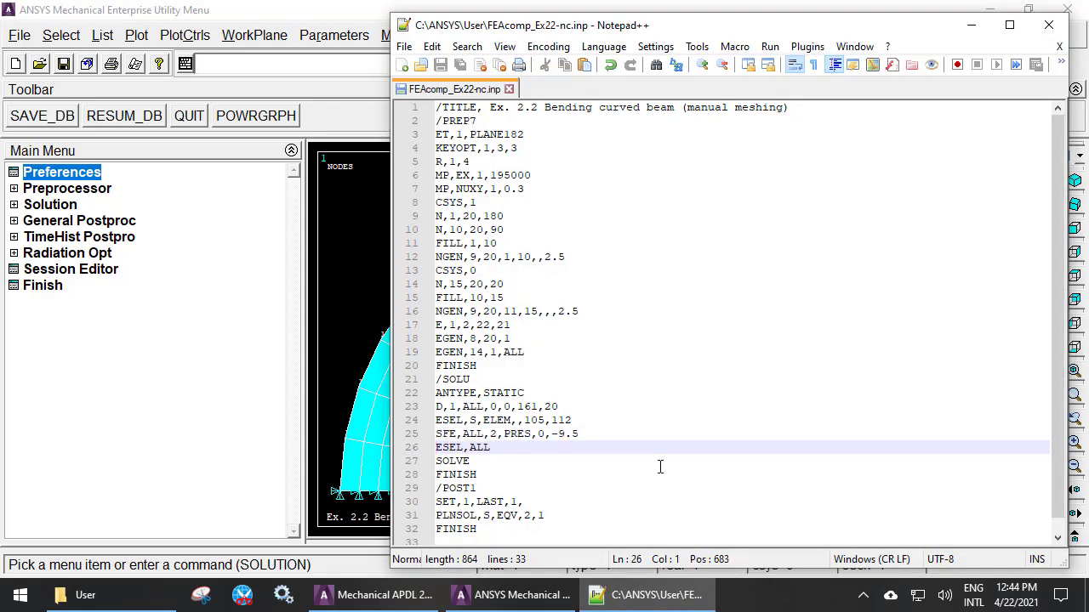
key("shift+Down")
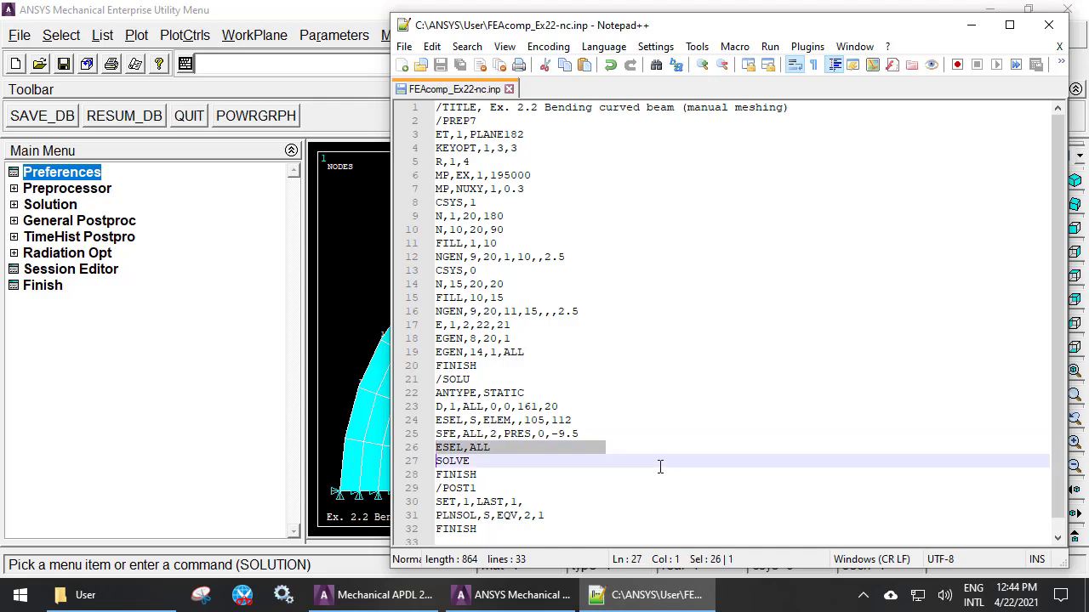
key("shift+Down")
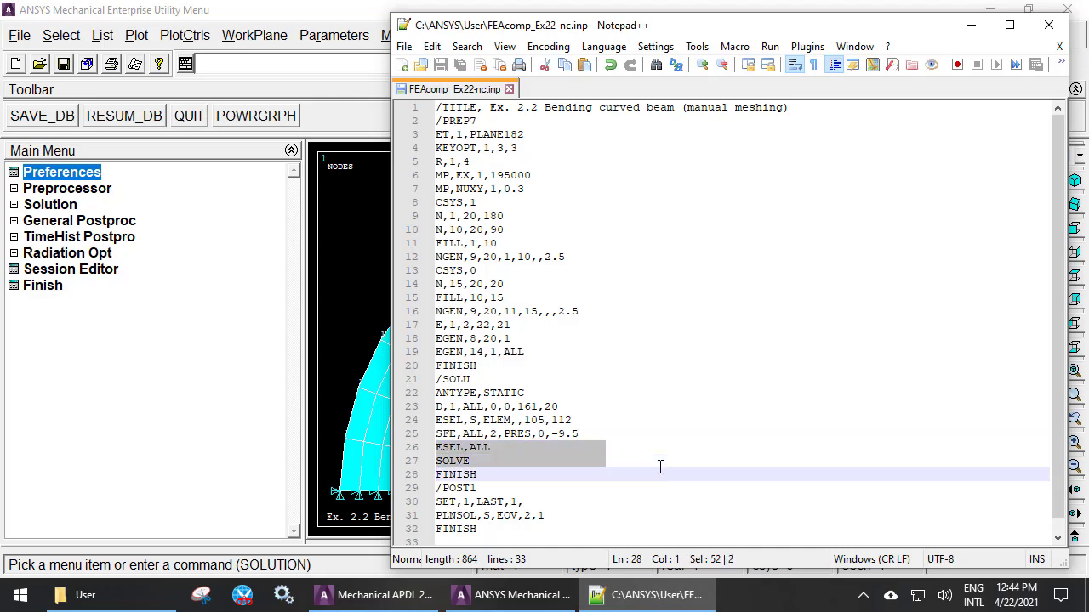
key("ctrl+c")
left_click(268, 63)
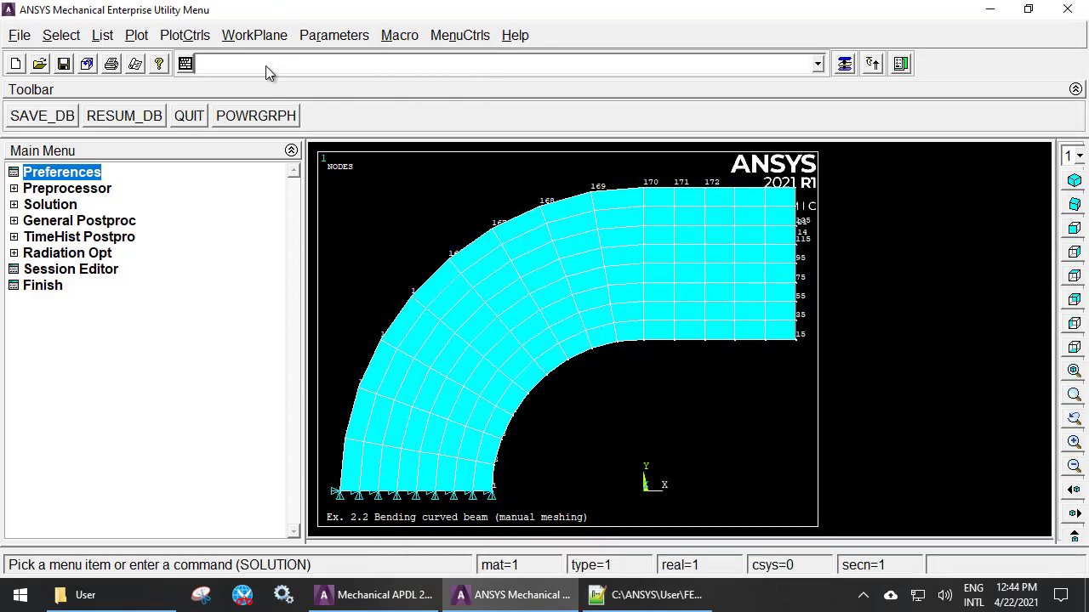
key("ctrl+v")
key("Return")
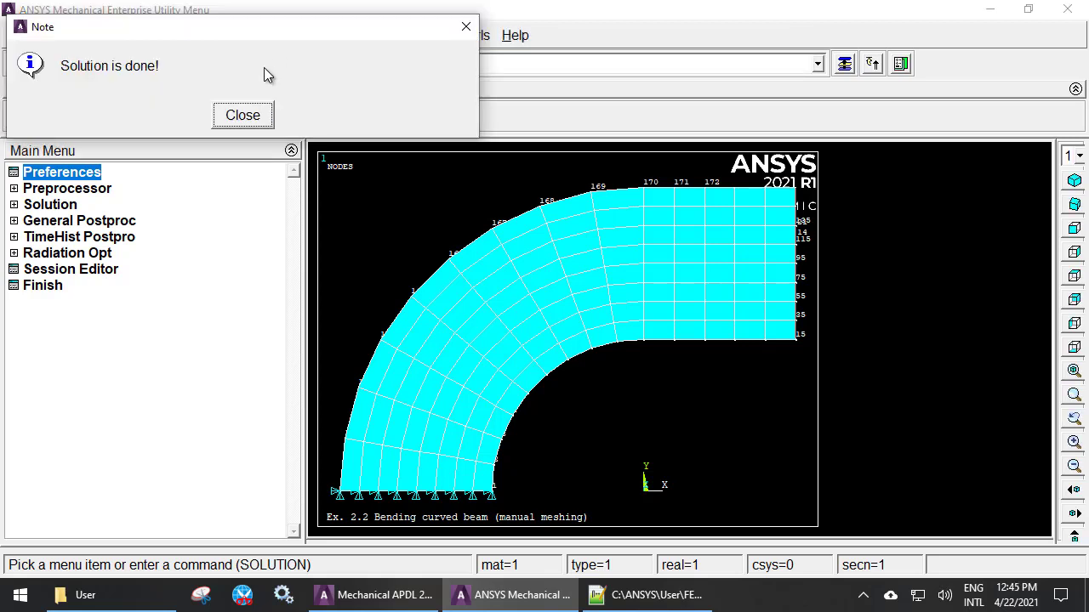
left_click(242, 115)
Step: Copy FINISH, /POST1 and SET,1,LAST,1 from the script and run them in ANSYS to load the last result set
left_click(651, 595)
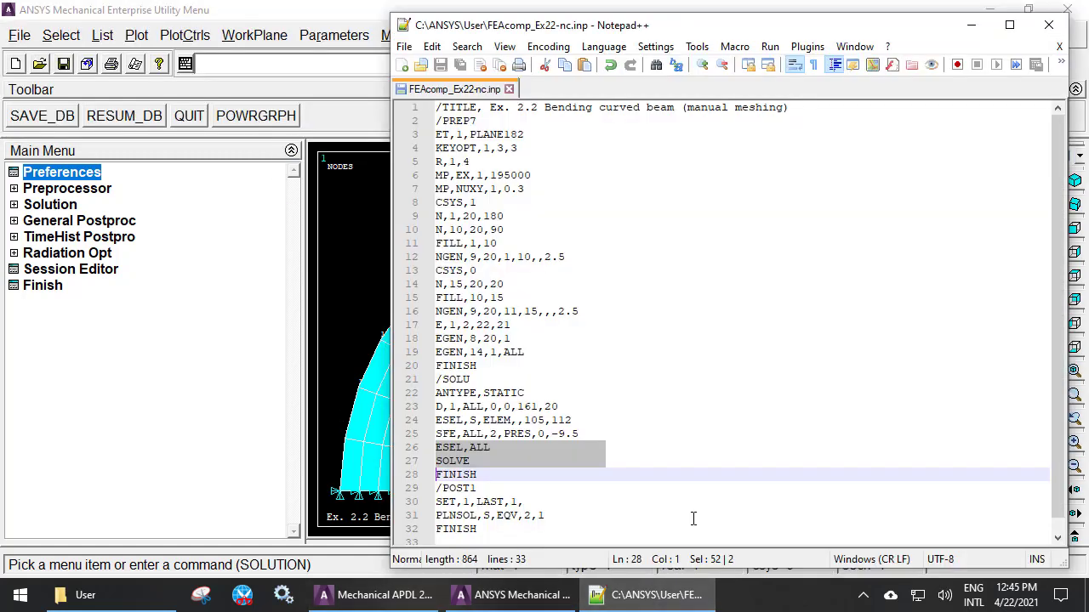
key("Right")
key("shift+Down")
key("shift+Down")
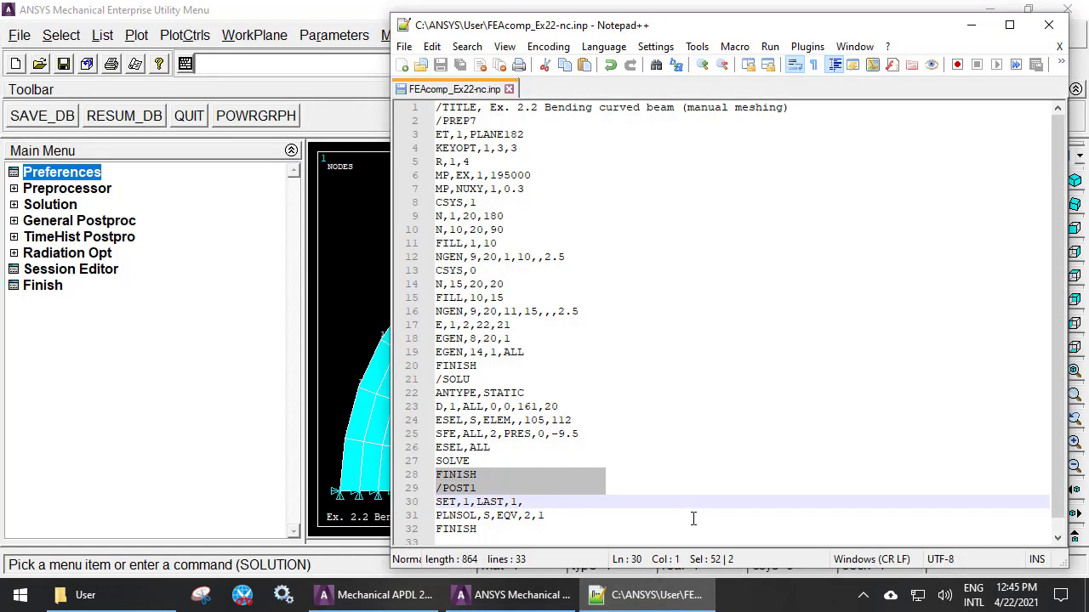
key("shift+Down")
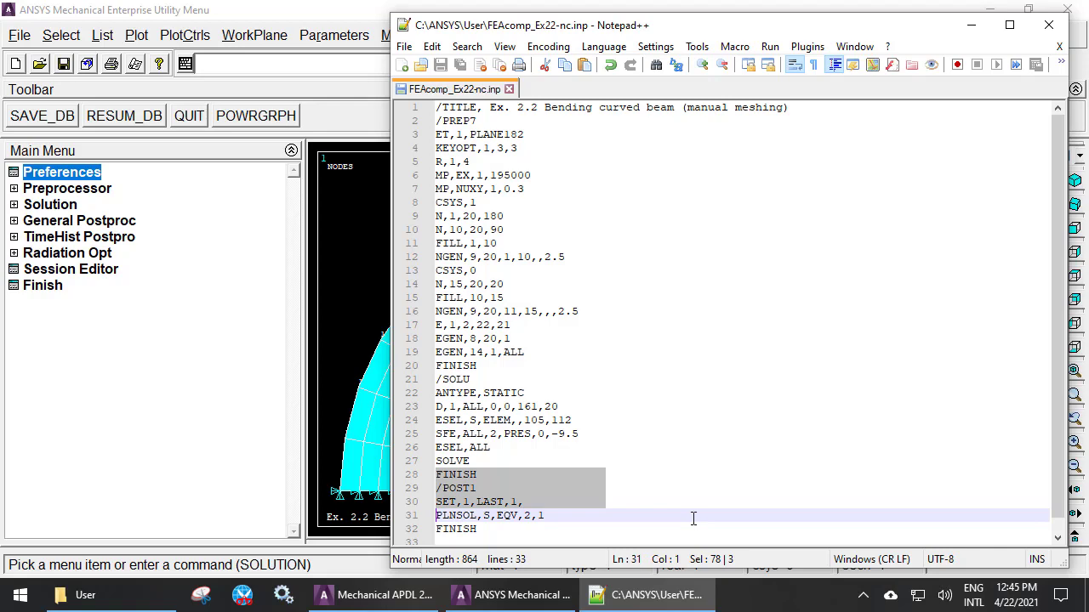
key("ctrl+c")
left_click(373, 61)
key("ctrl+v")
key("Return")
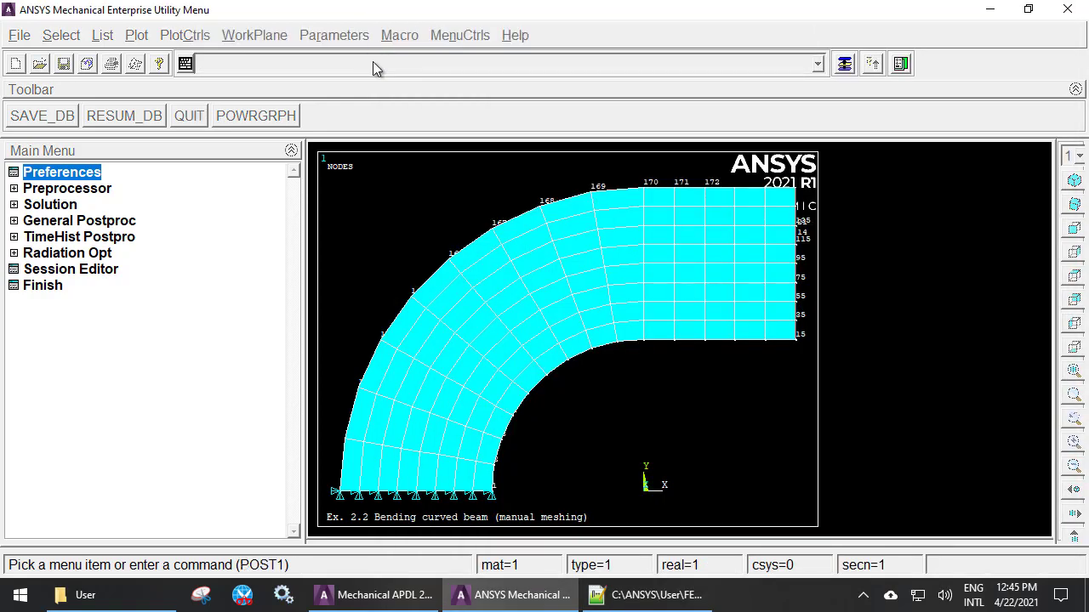
Step: Plot the von Mises stress contour with PLNSOL,S,EQV,2,1, then run FINISH
left_click(651, 593)
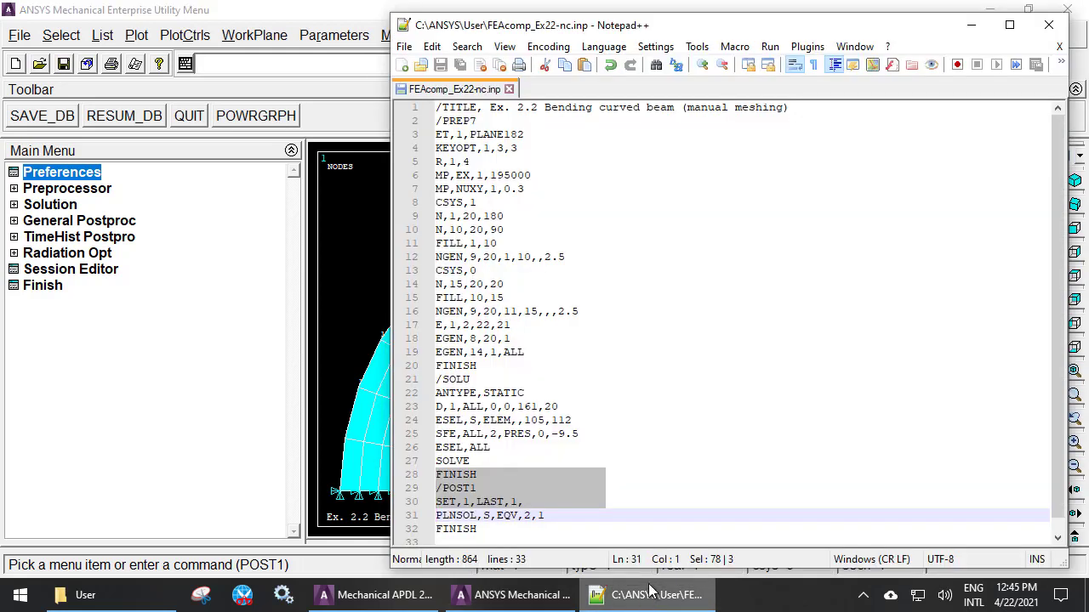
key("Right")
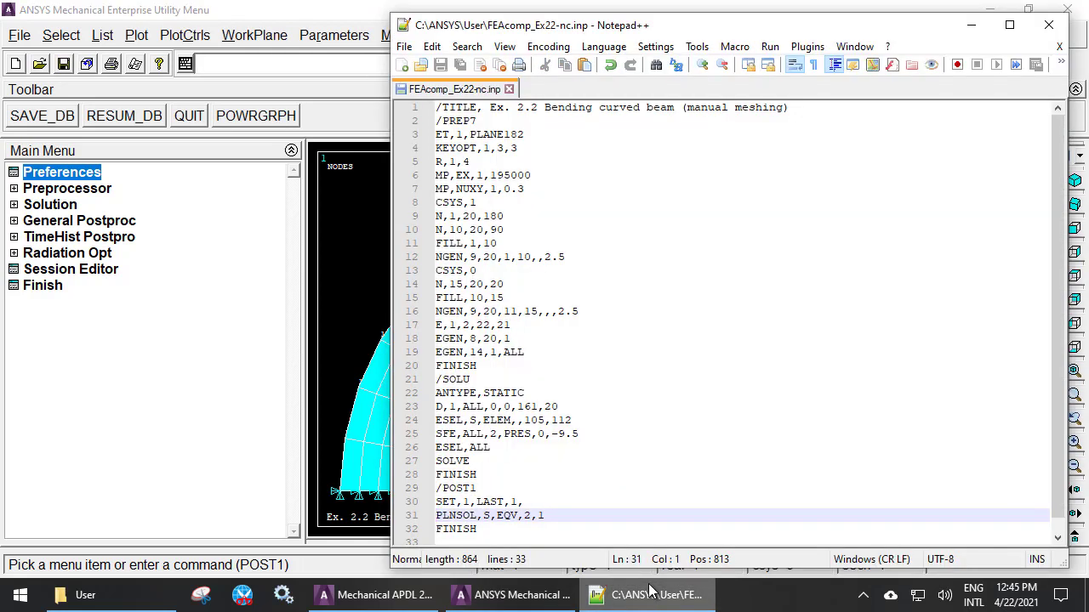
key("shift+Down")
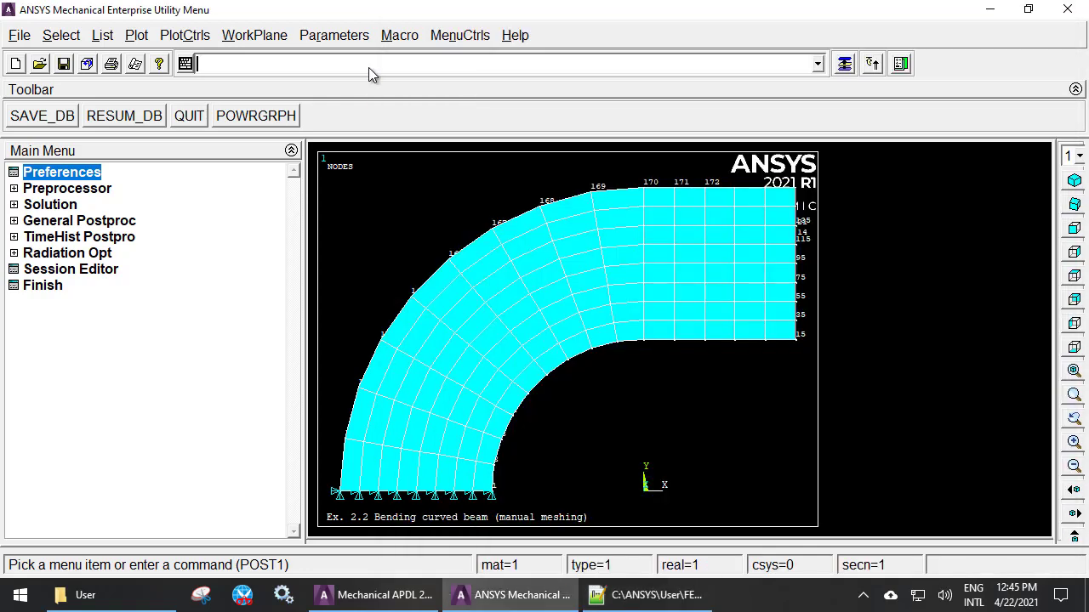
type("PLNSOL,S,EQV,2,1")
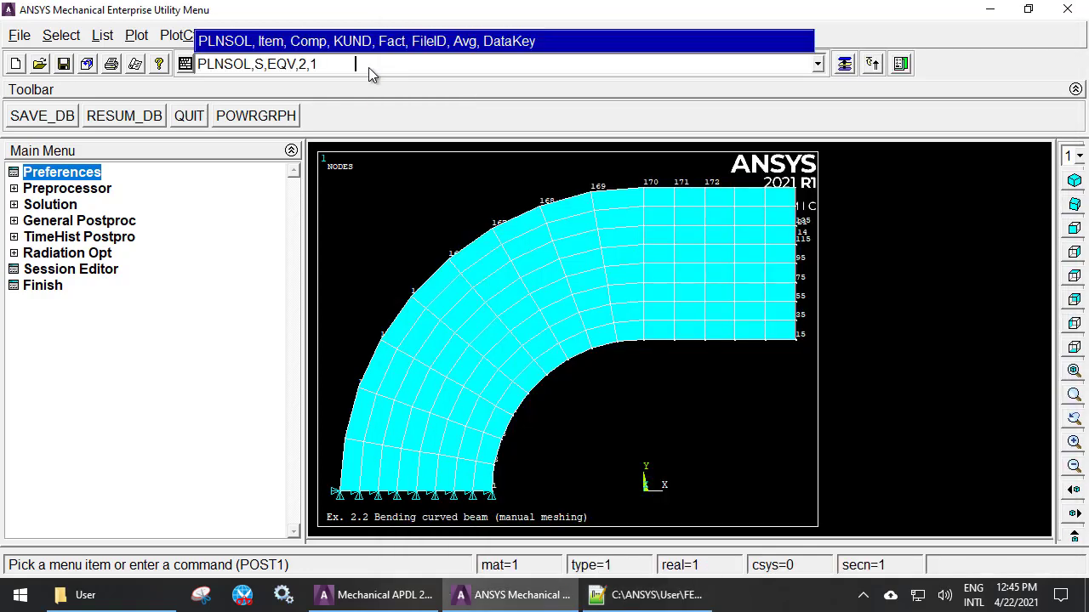
key("Return")
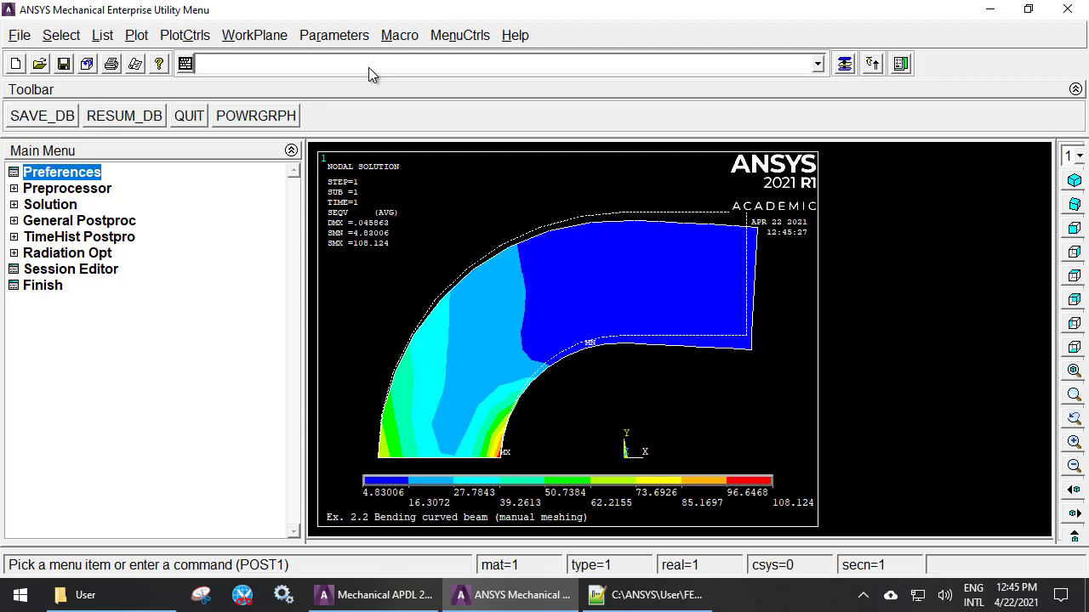
type("finish")
key("Return")
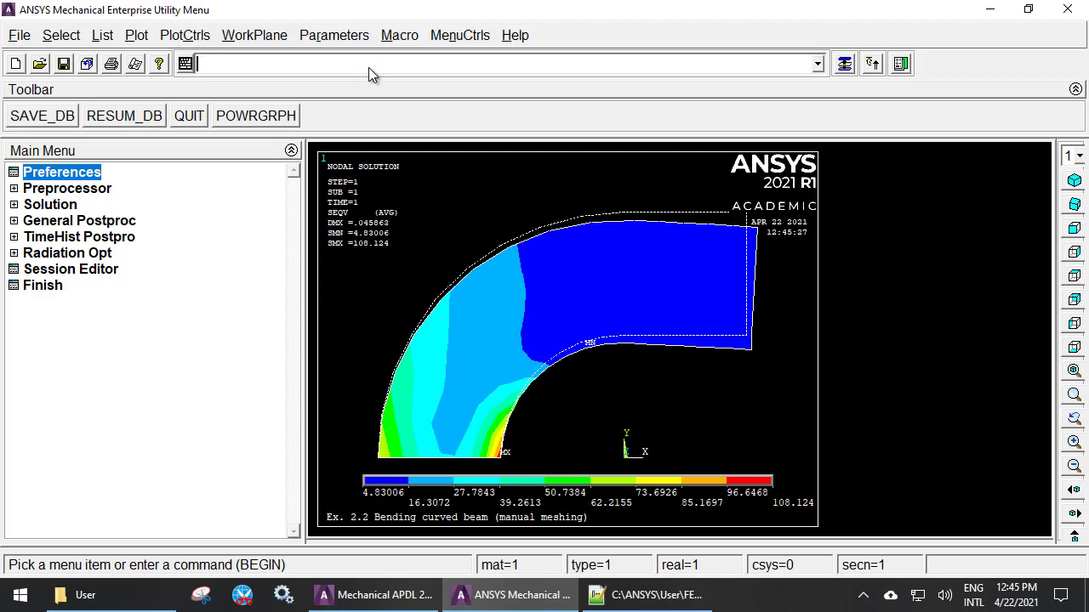